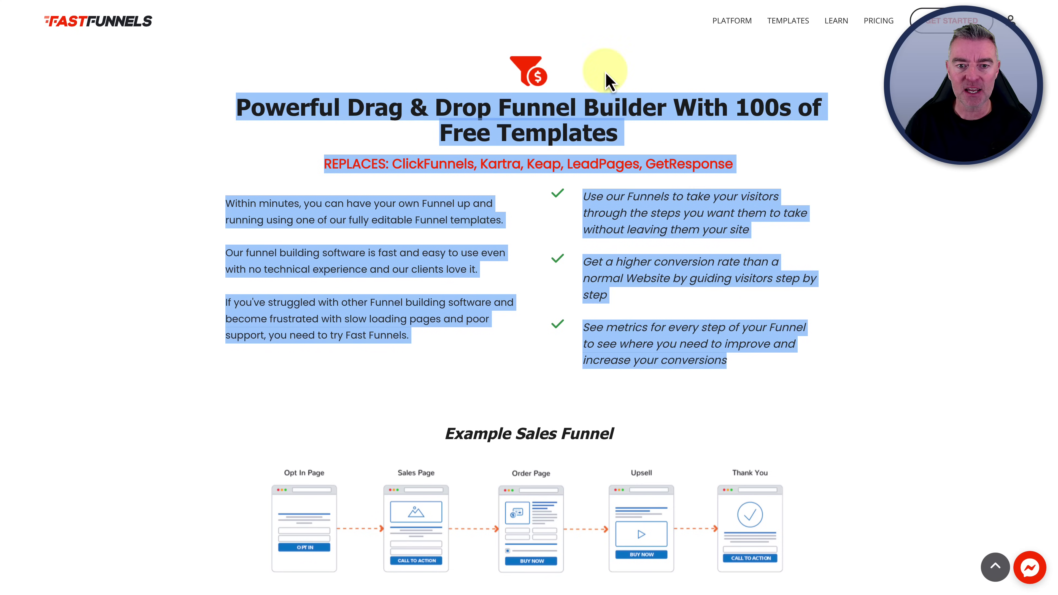
# - Select the Fast Funnels funnel builder text from its heading down to 'conversions'
pyautogui.click(397, 256)
pyautogui.scroll(1, 397, 256)
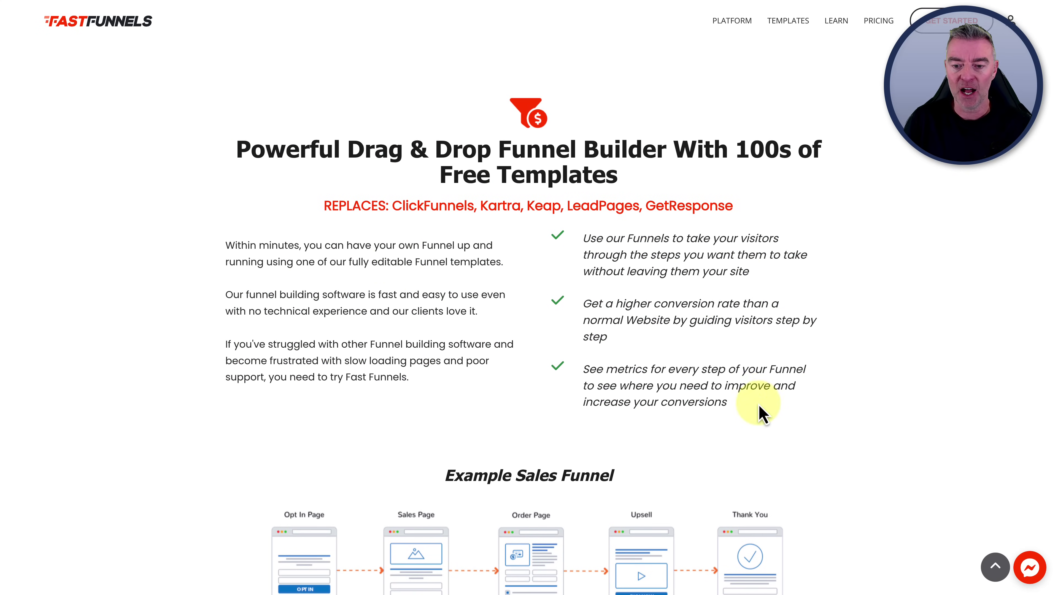
pyautogui.moveTo(763, 398); pyautogui.dragTo(238, 140)
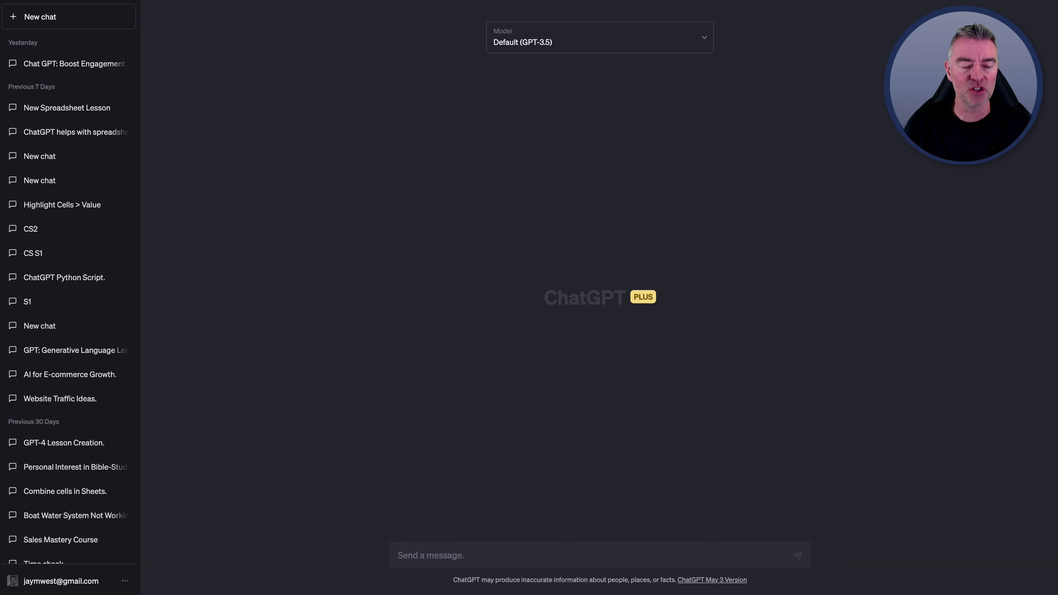
# - Paste the Fast Funnels text and ask ChatGPT for a Facebook post promoting funnels
pyautogui.click(423, 556)
pyautogui.hotkey('ctrl', 'v')
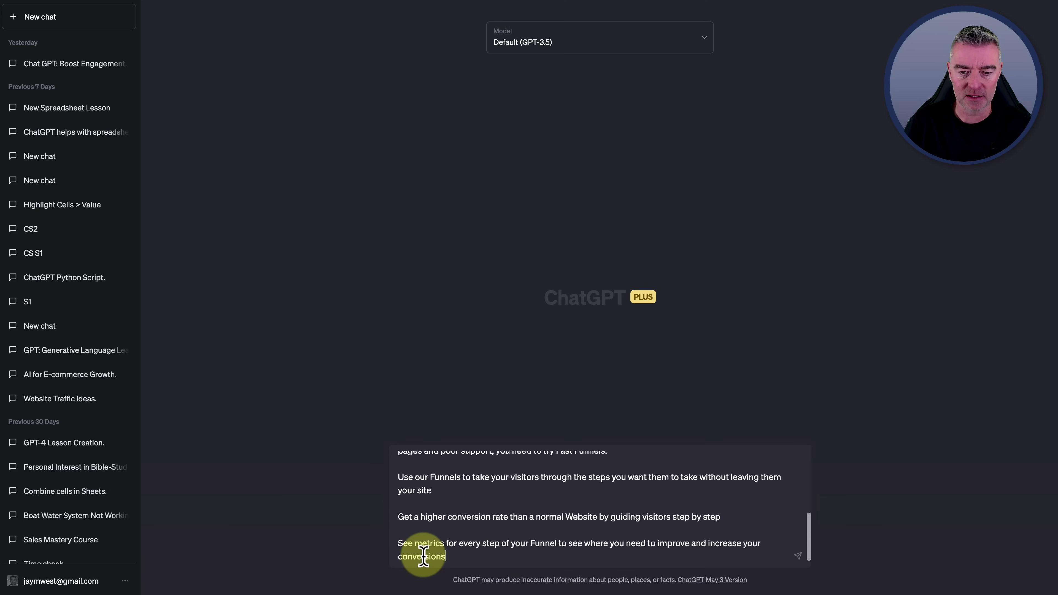
pyautogui.write('.')
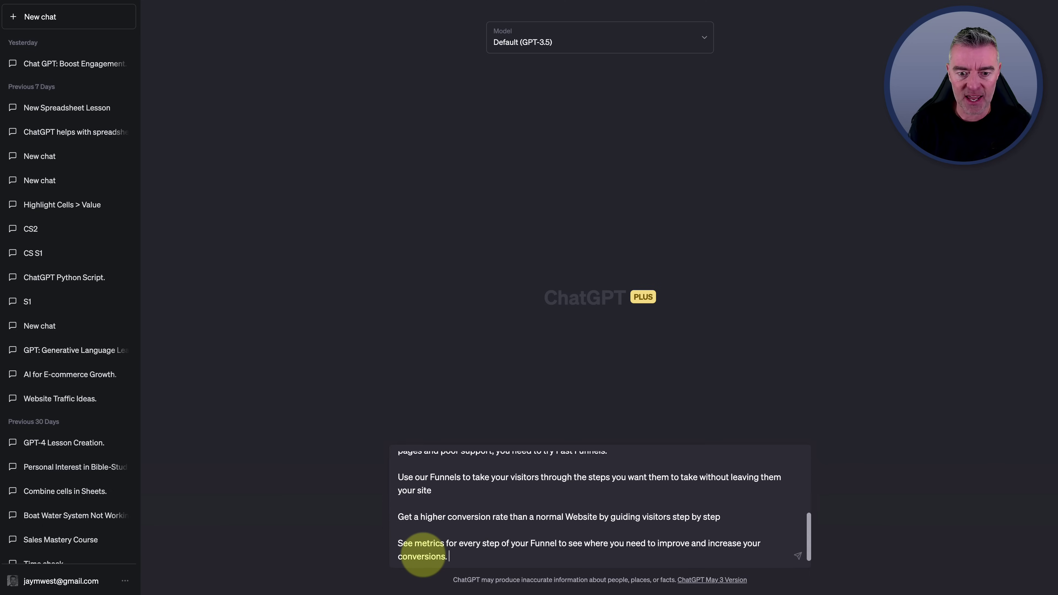
pyautogui.hotkey('shift', 'Return')
pyautogui.hotkey('shift', 'Return')
pyautogui.hotkey('shift', 'Return')
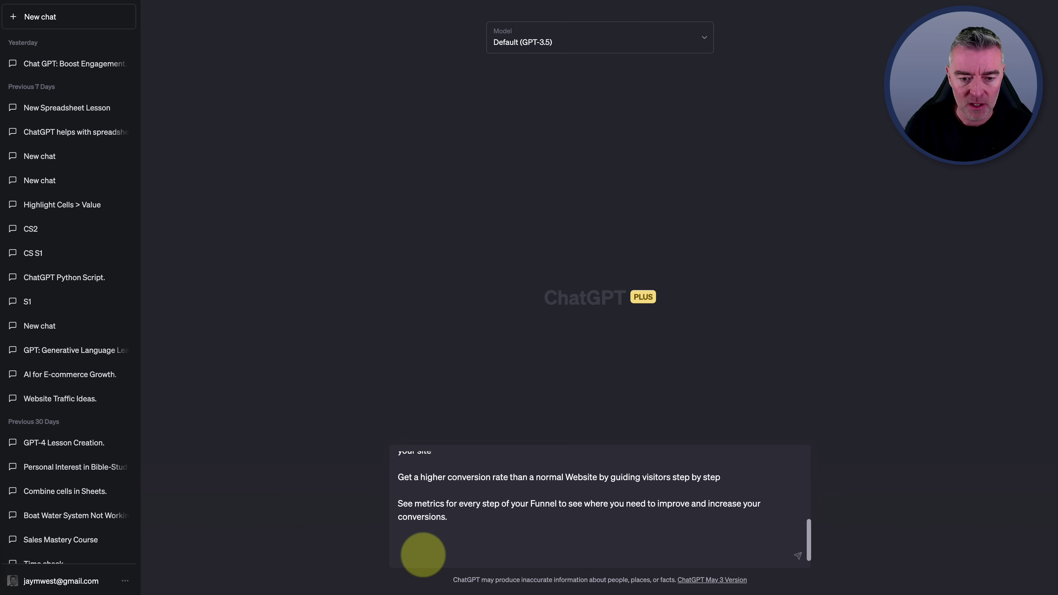
pyautogui.write('Create a social')
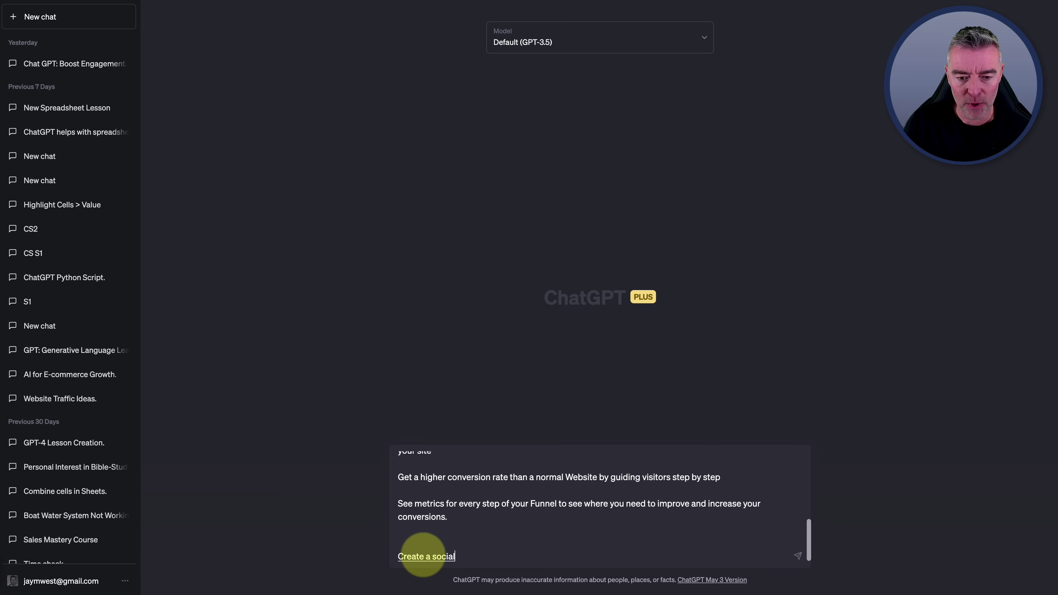
pyautogui.write(' media post about the')
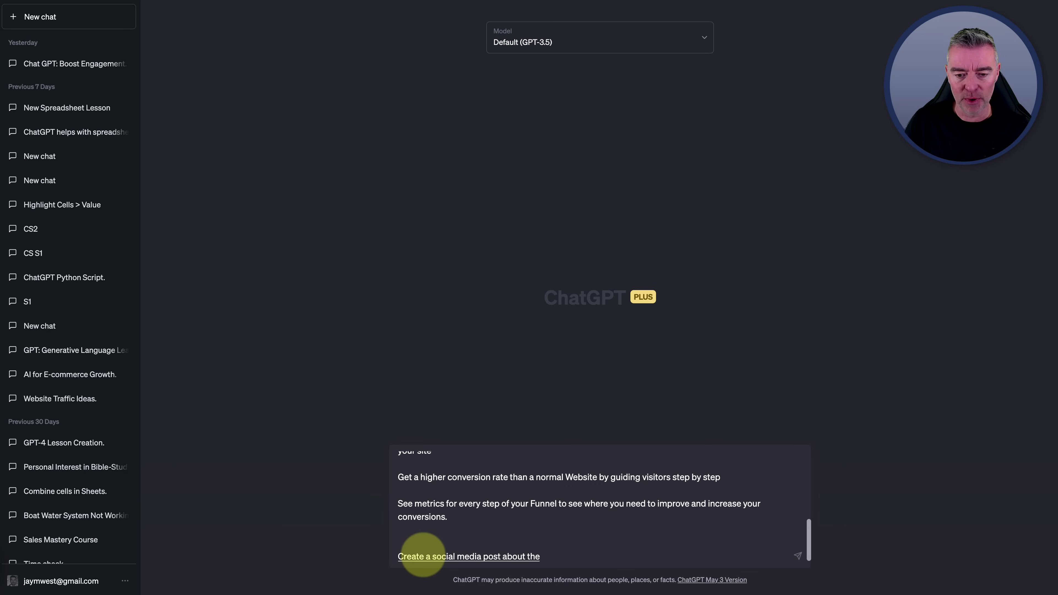
pyautogui.write(' content above that I can send out')
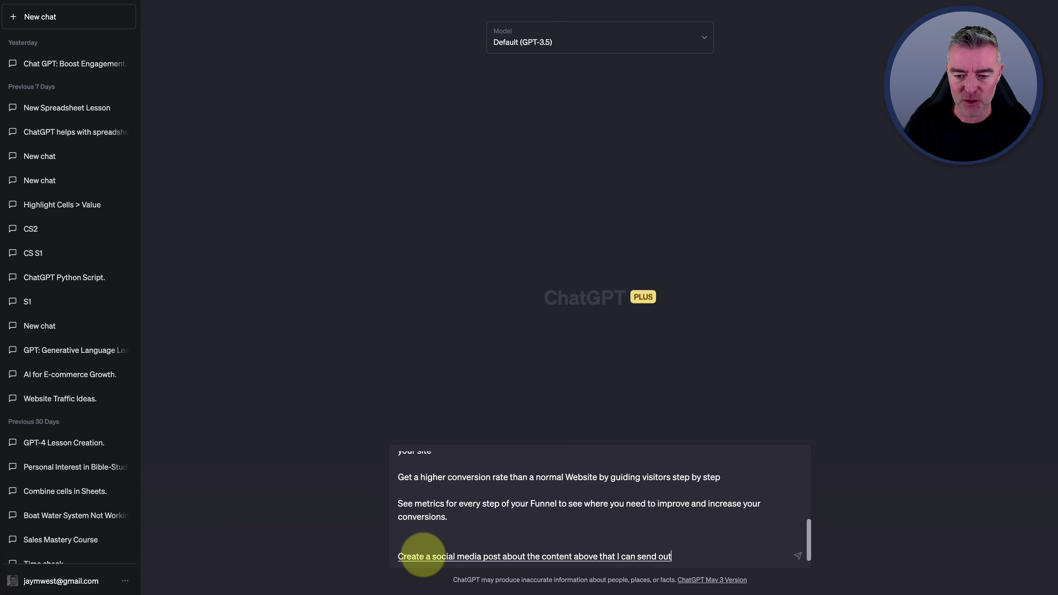
pyautogui.write(' on Facebook to promote my')
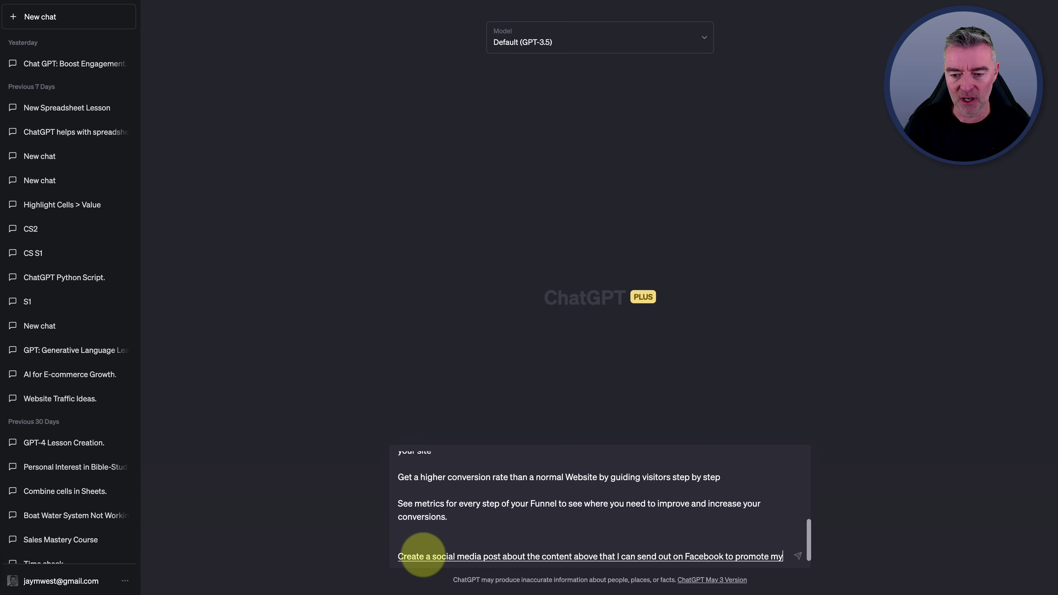
pyautogui.write(' website fast finals')
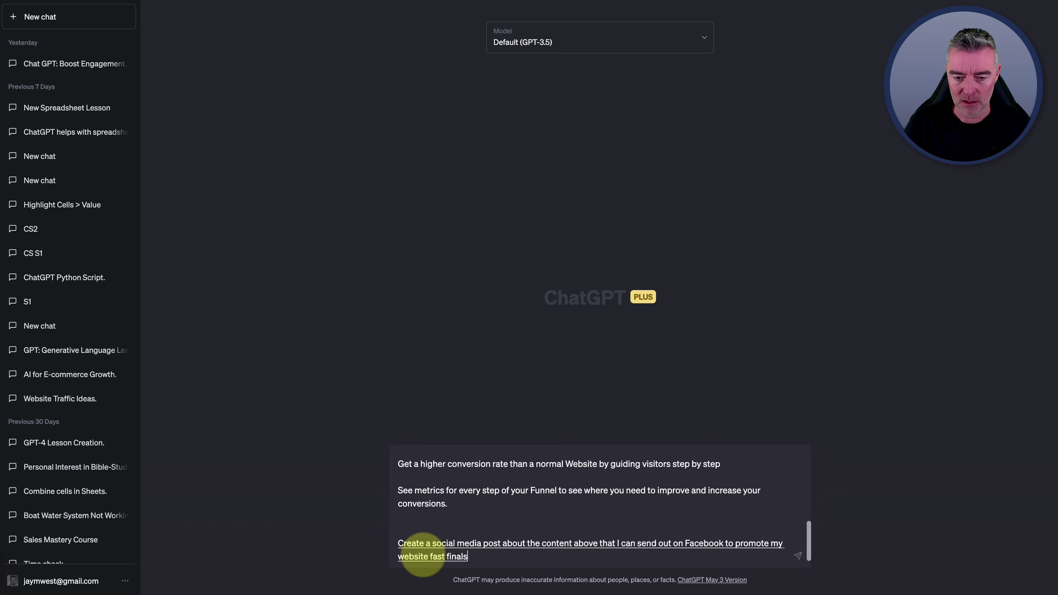
pyautogui.press('BackSpace')
pyautogui.press('BackSpace')
pyautogui.press('BackSpace')
pyautogui.press('BackSpace')
pyautogui.press('BackSpace')
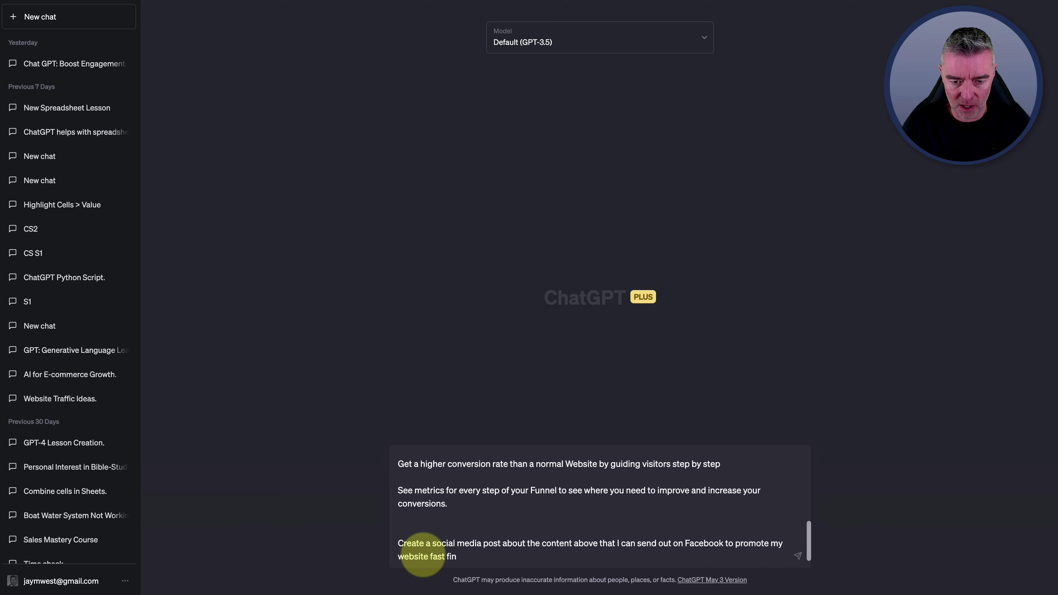
pyautogui.write('u')
pyautogui.write('nnels?')
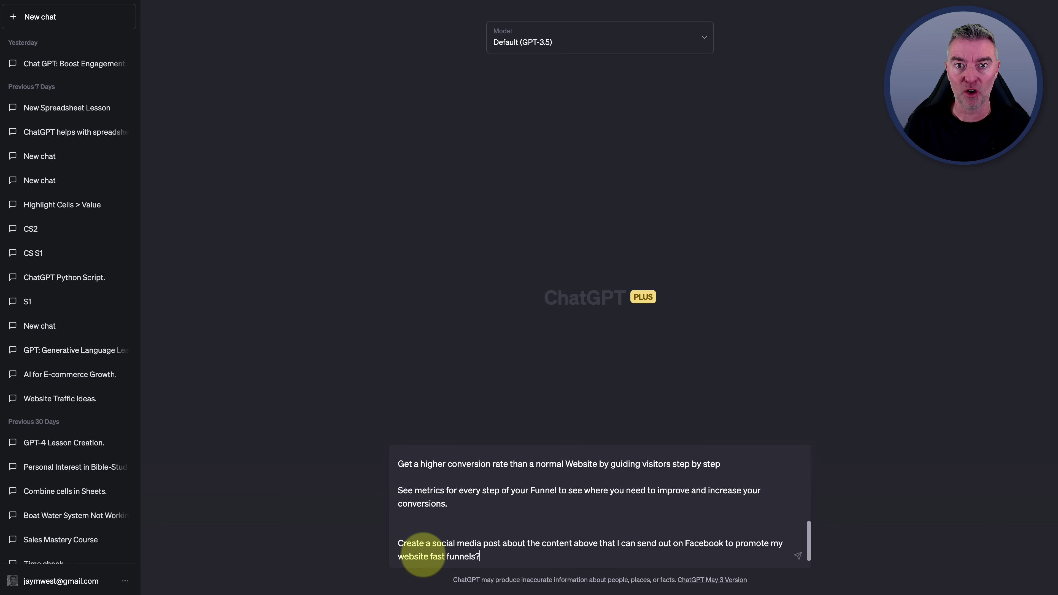
pyautogui.press('Return')
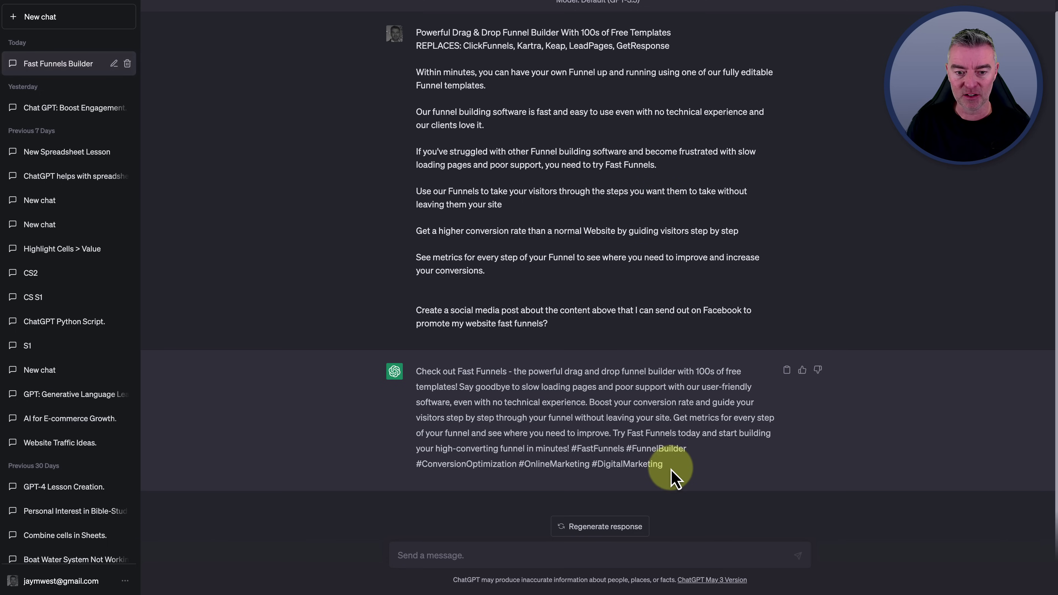
# - Highlight and review the generated Facebook post and its closing hashtags
pyautogui.moveTo(672, 469); pyautogui.dragTo(430, 371)
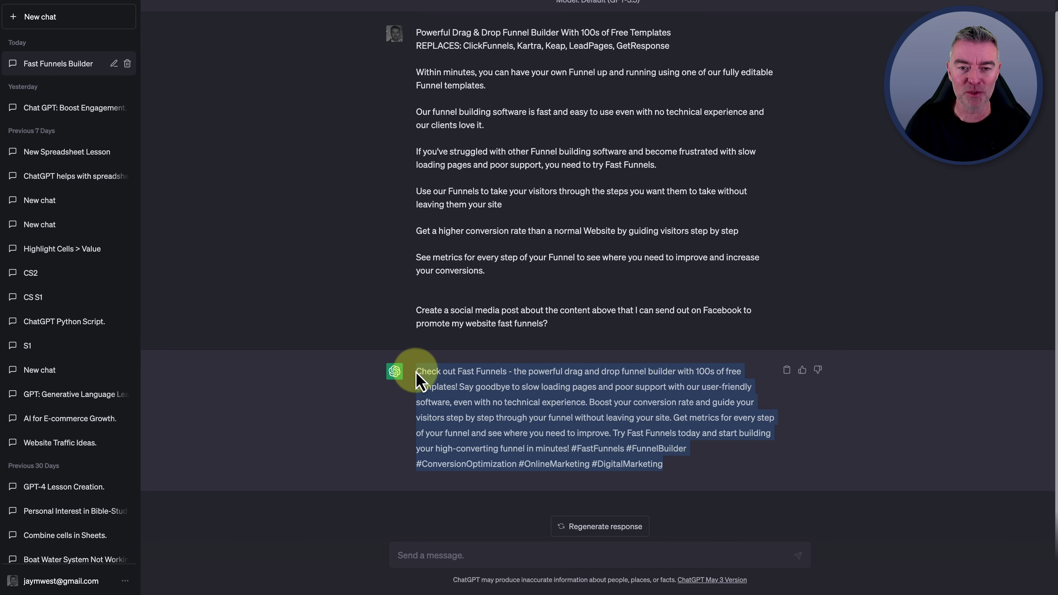
pyautogui.scroll(1, 517, 275)
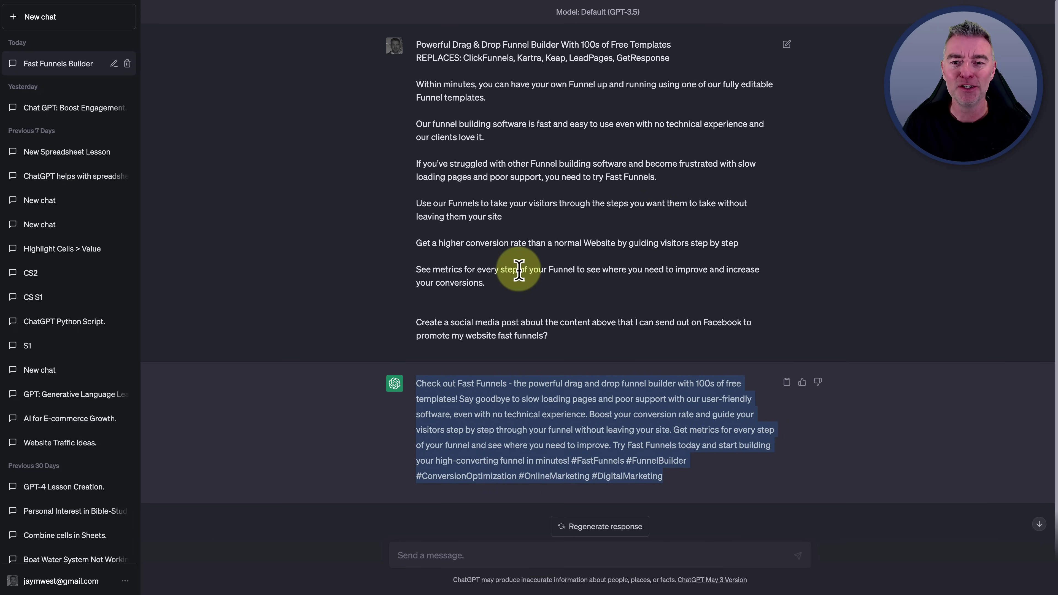
pyautogui.scroll(-1, 519, 270)
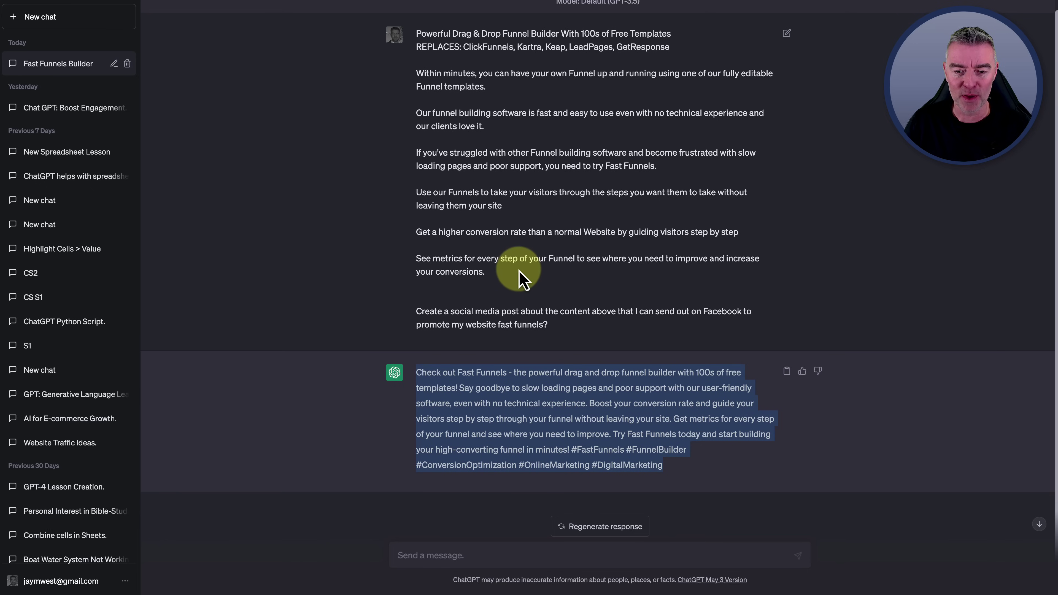
pyautogui.click(609, 393)
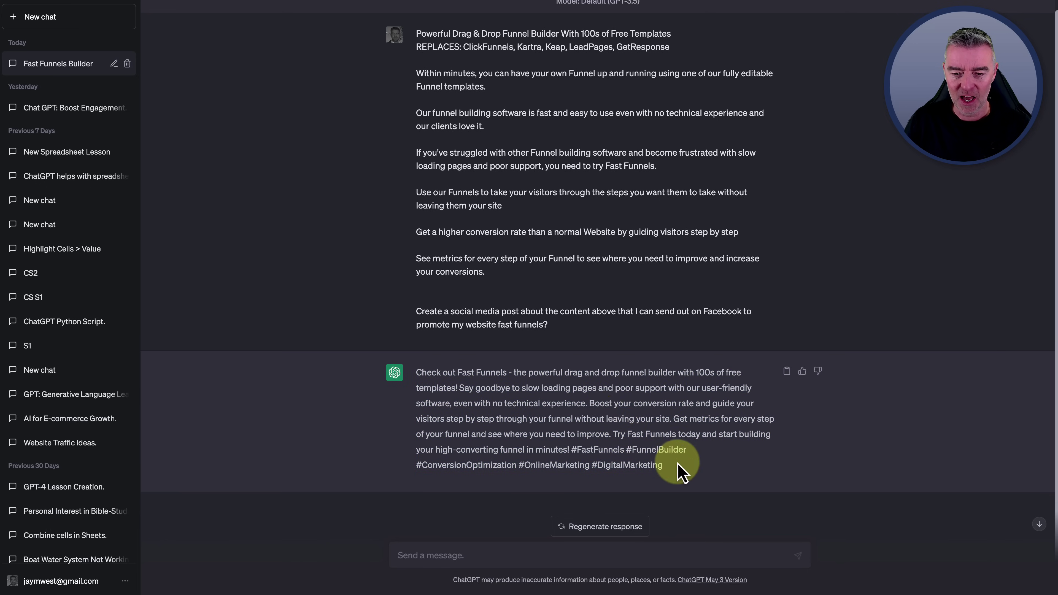
pyautogui.moveTo(673, 466); pyautogui.dragTo(562, 449)
pyautogui.click(511, 406)
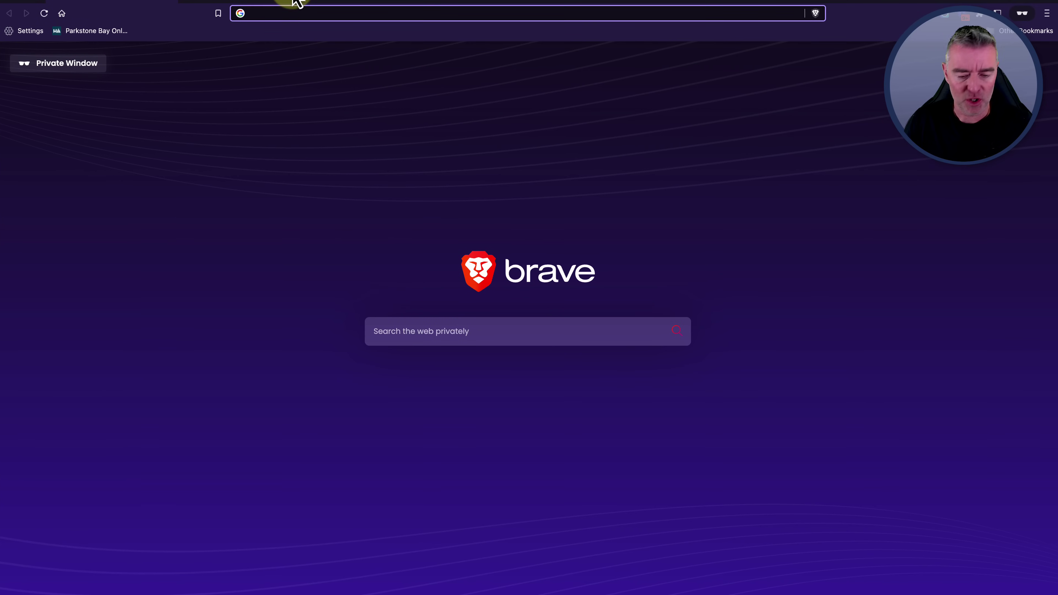
# - Dismiss the address suggestions and move the Brave window up and left
pyautogui.write('chatgpt')
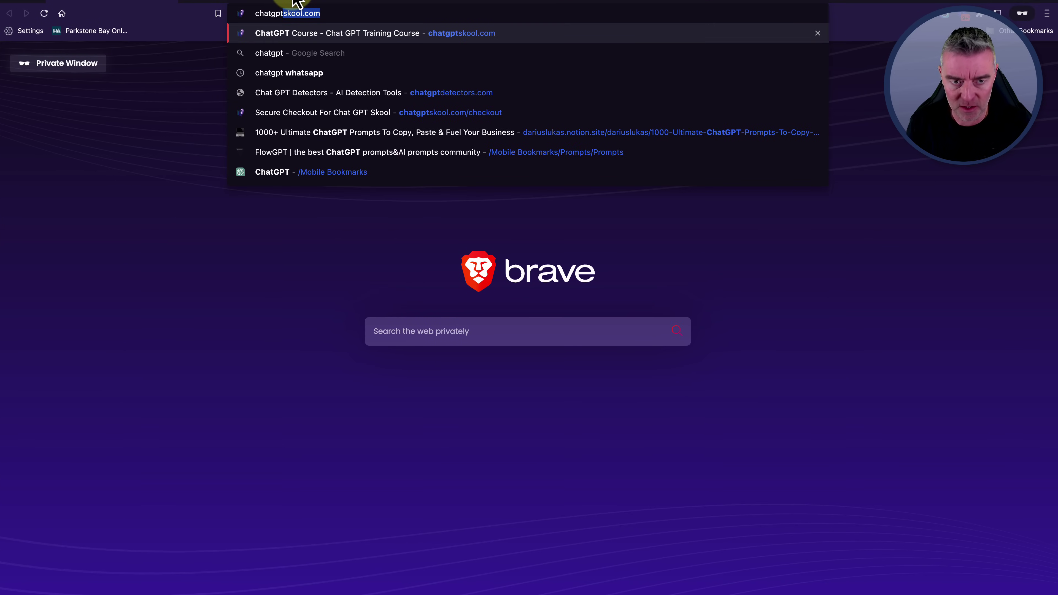
pyautogui.click(134, 4)
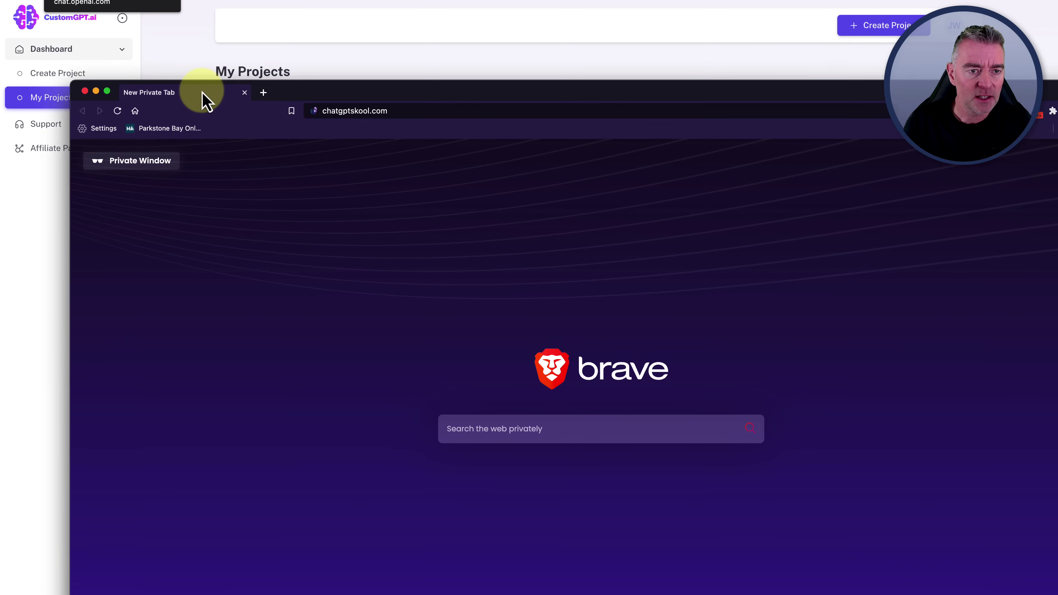
pyautogui.moveTo(204, 100); pyautogui.dragTo(159, 34)
# - Go to customgpt.ai and open its Pricing page
pyautogui.click(348, 44)
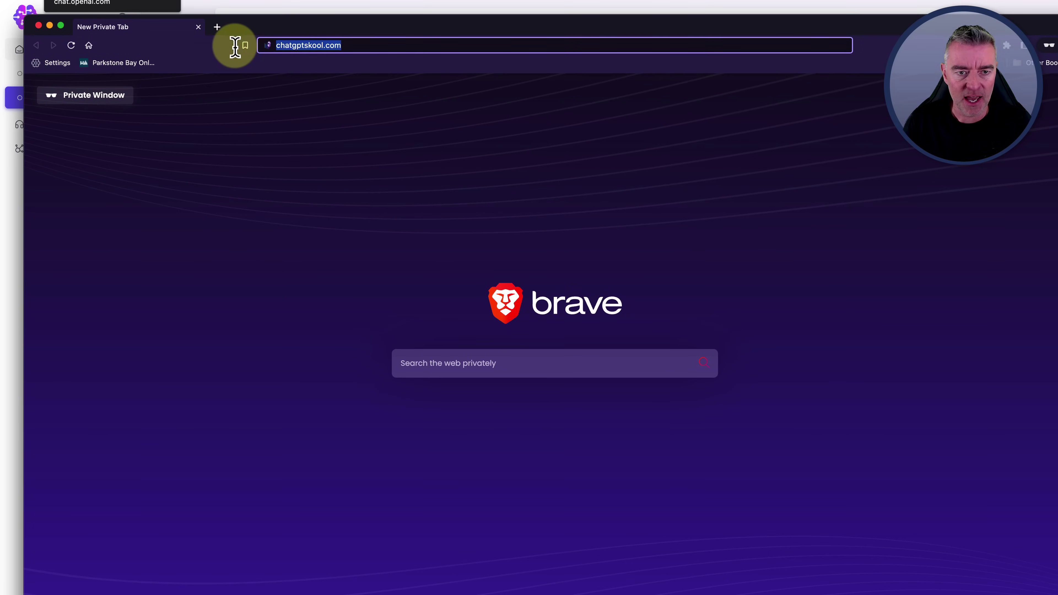
pyautogui.write('customgpt.ai')
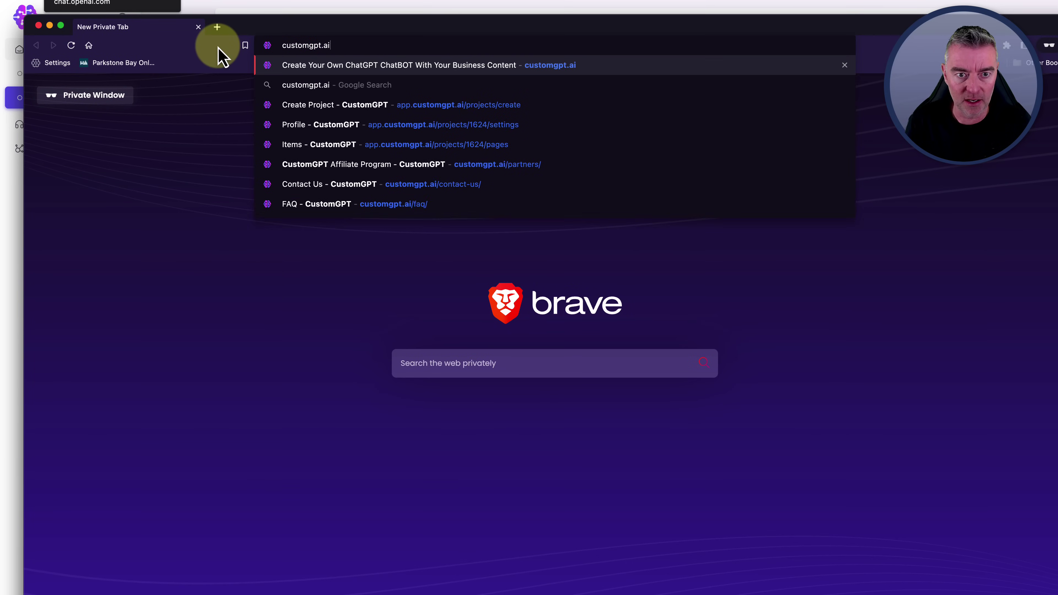
pyautogui.press('Return')
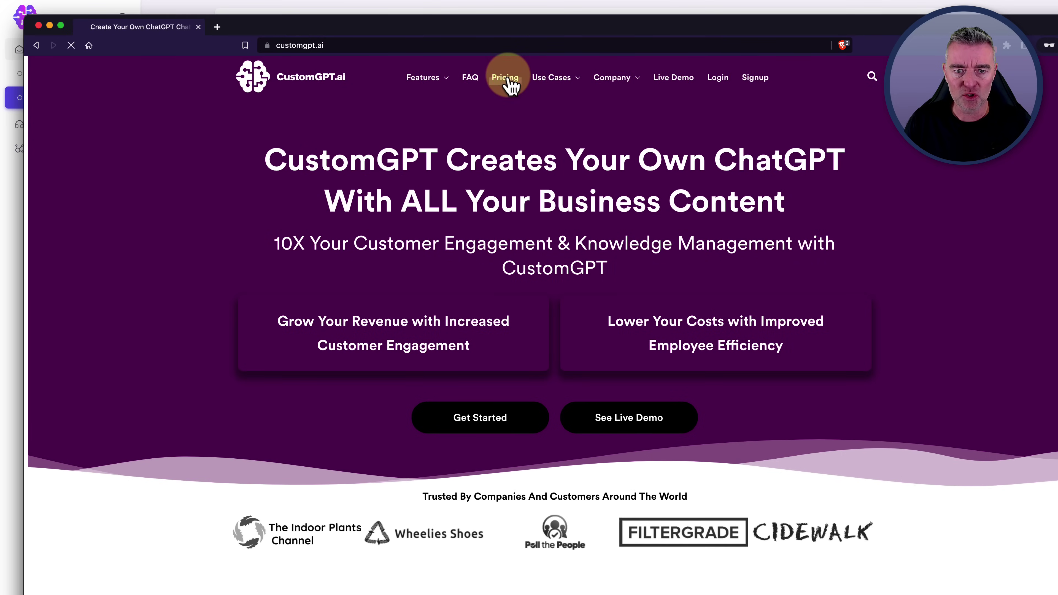
pyautogui.click(503, 74)
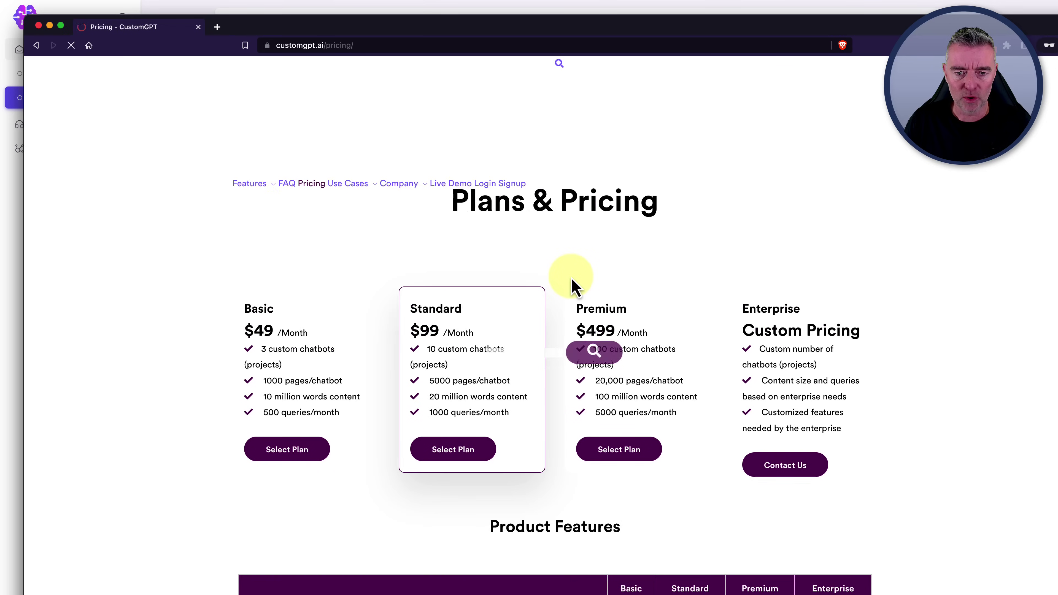
# - View the Fast Funnels project's Items Found list of crawled fastfunnels.com pages
pyautogui.scroll(-3, 521, 292)
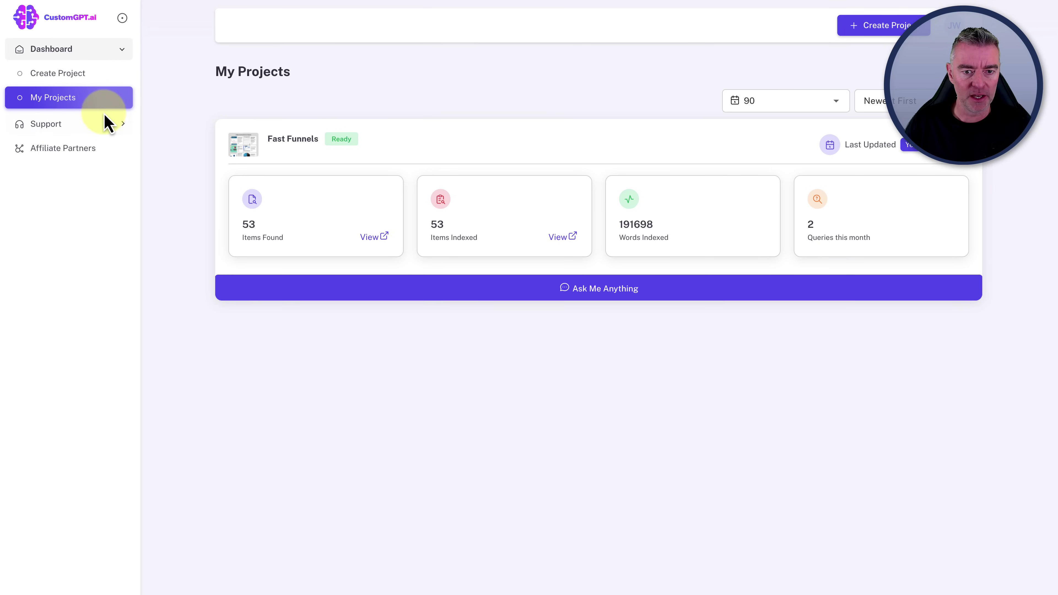
pyautogui.click(377, 239)
pyautogui.scroll(-5, 563, 162)
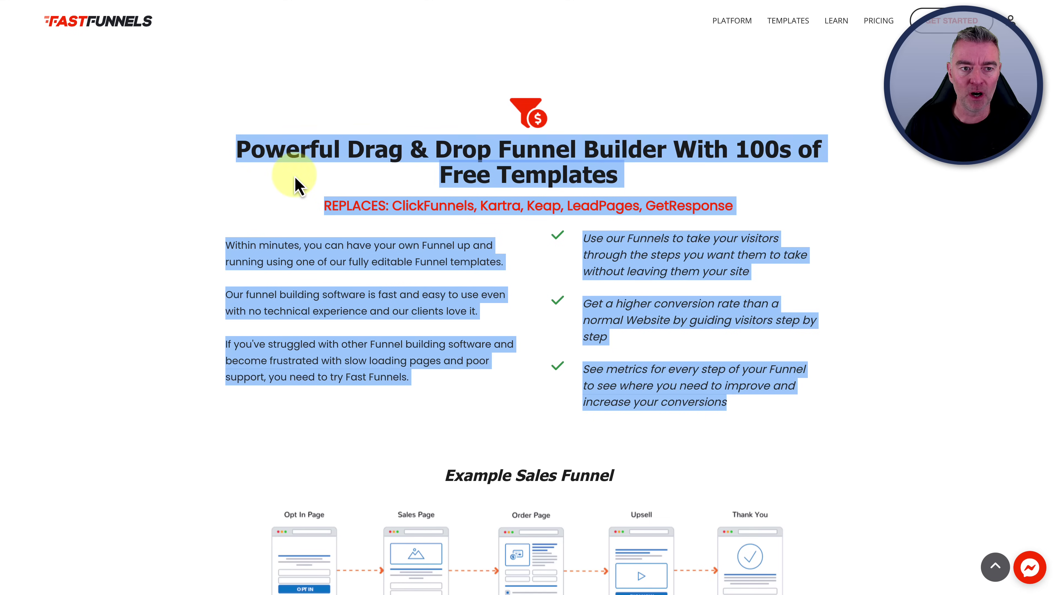
# - Clear the page selection and scroll down to the Fast Funnels site footer
pyautogui.click(297, 185)
pyautogui.scroll(10, 378, 307)
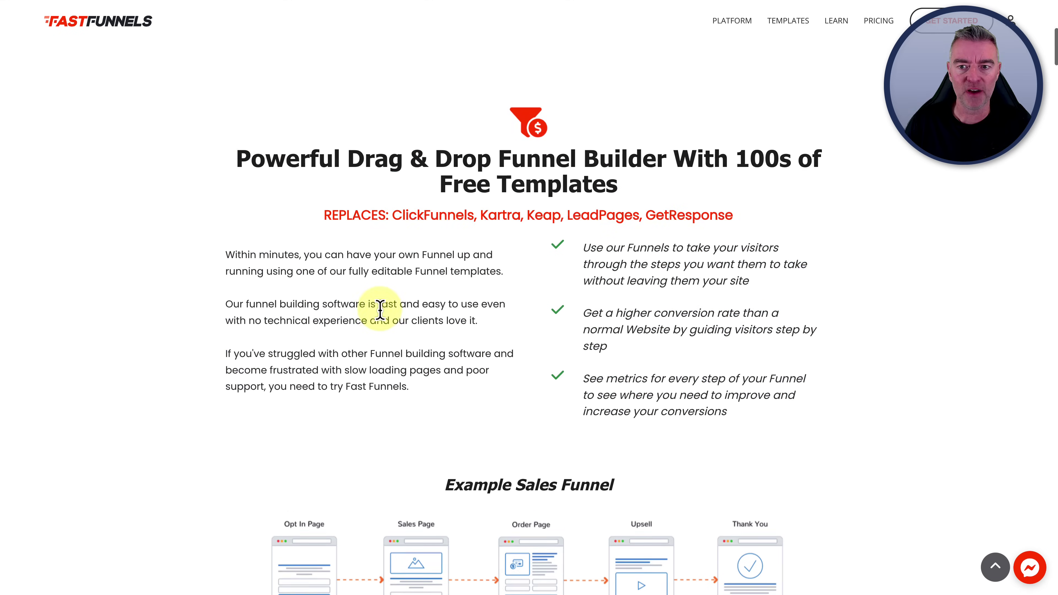
pyautogui.scroll(-20, 381, 308)
pyautogui.scroll(-10, 380, 308)
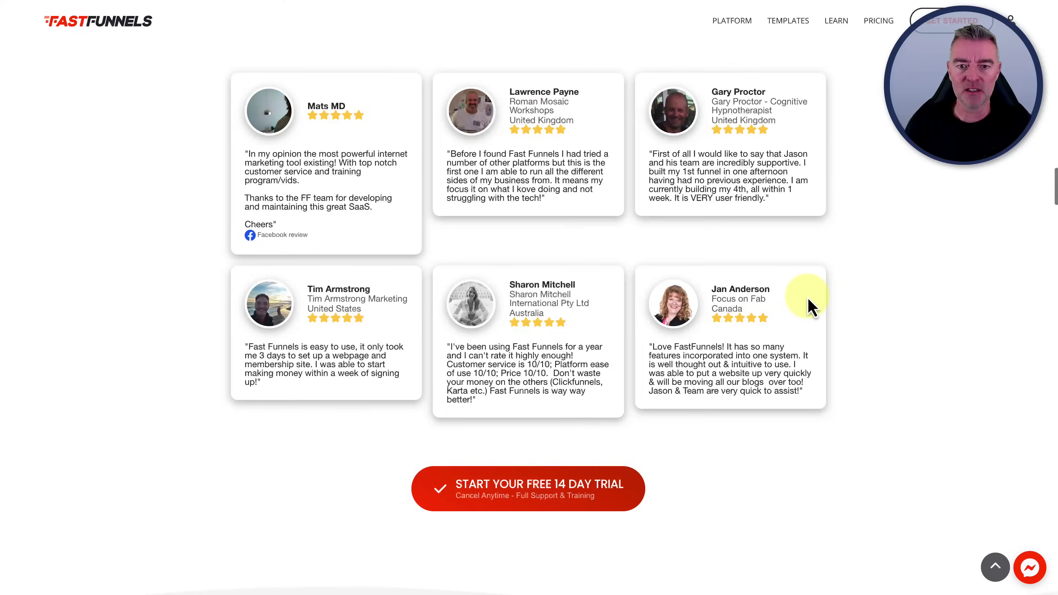
pyautogui.scroll(-5, 811, 302)
pyautogui.scroll(-20, 810, 303)
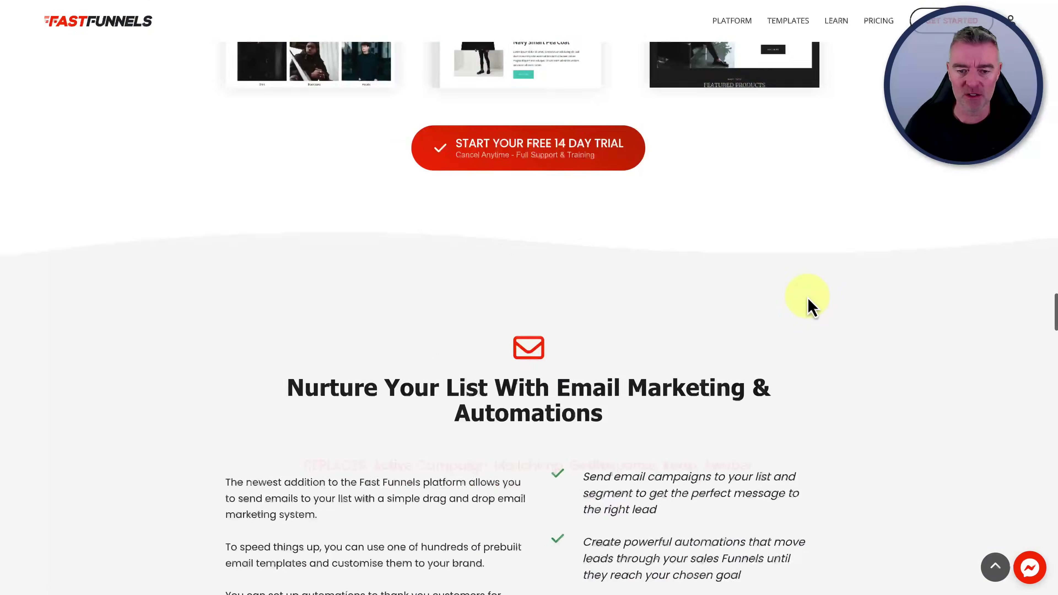
pyautogui.scroll(-15, 810, 302)
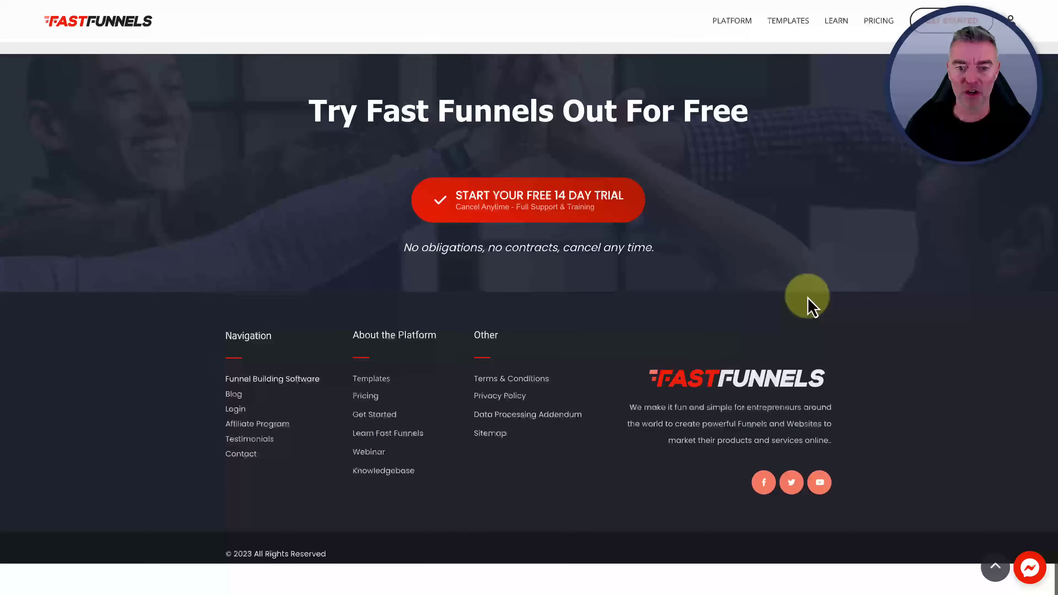
pyautogui.scroll(1, 808, 301)
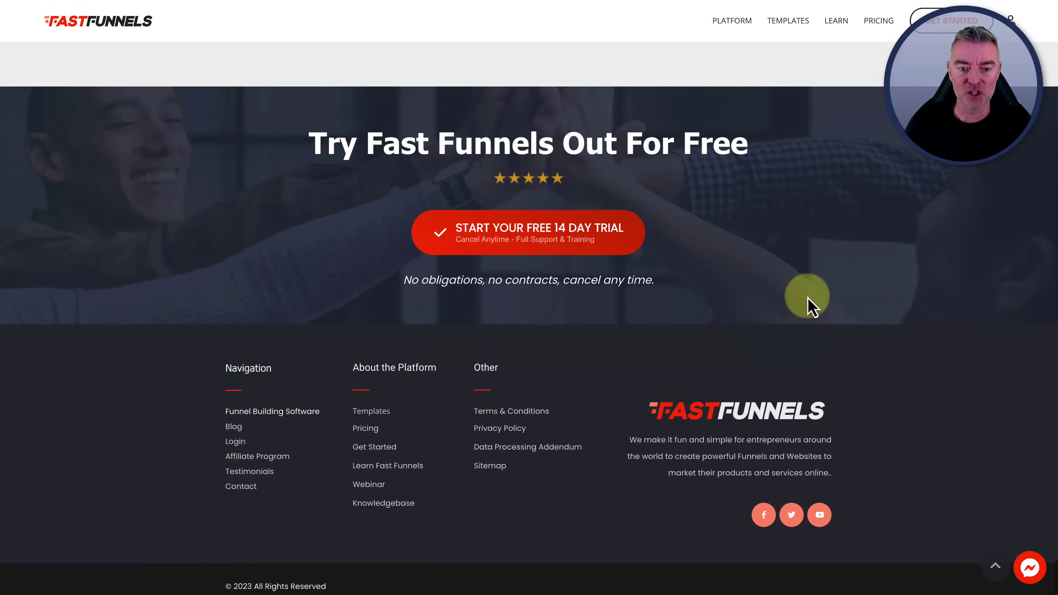
# - Open the Sitemap link and scroll through the sitemap.xml page URLs
pyautogui.click(490, 473)
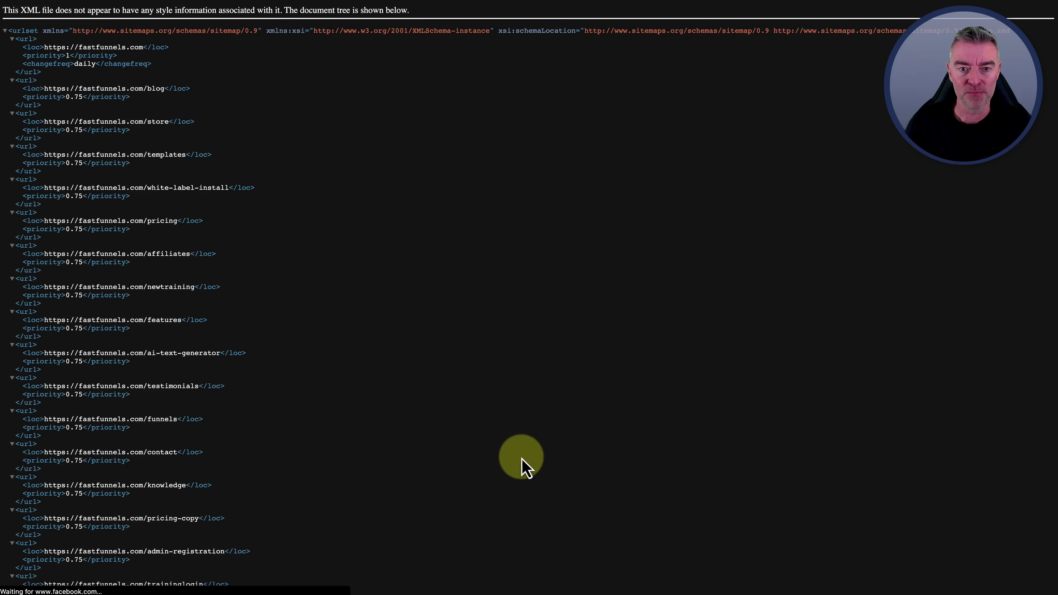
pyautogui.scroll(-10, 384, 238)
pyautogui.scroll(-15, 383, 236)
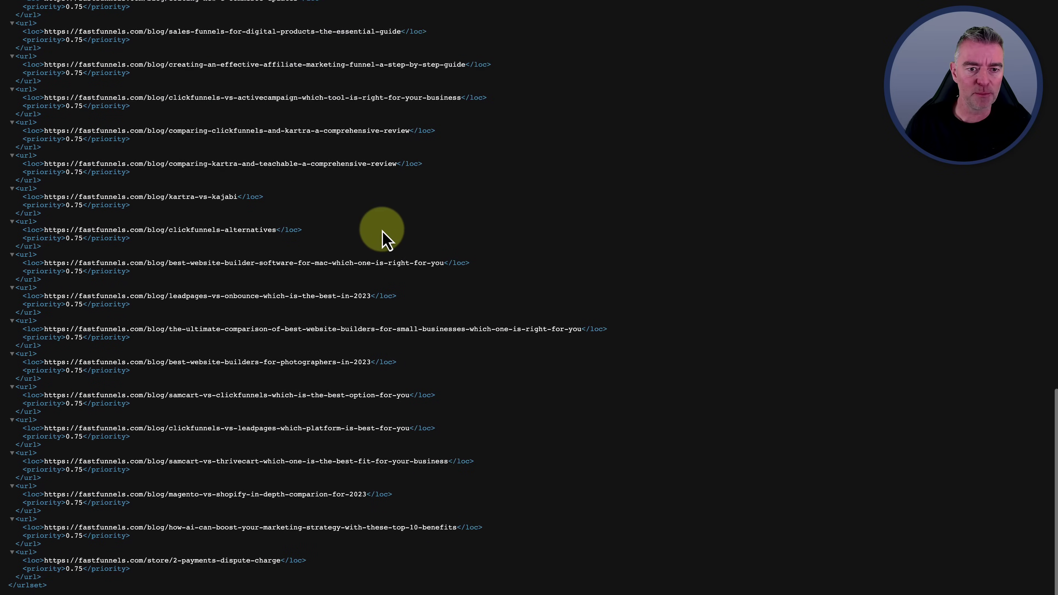
pyautogui.scroll(20, 383, 237)
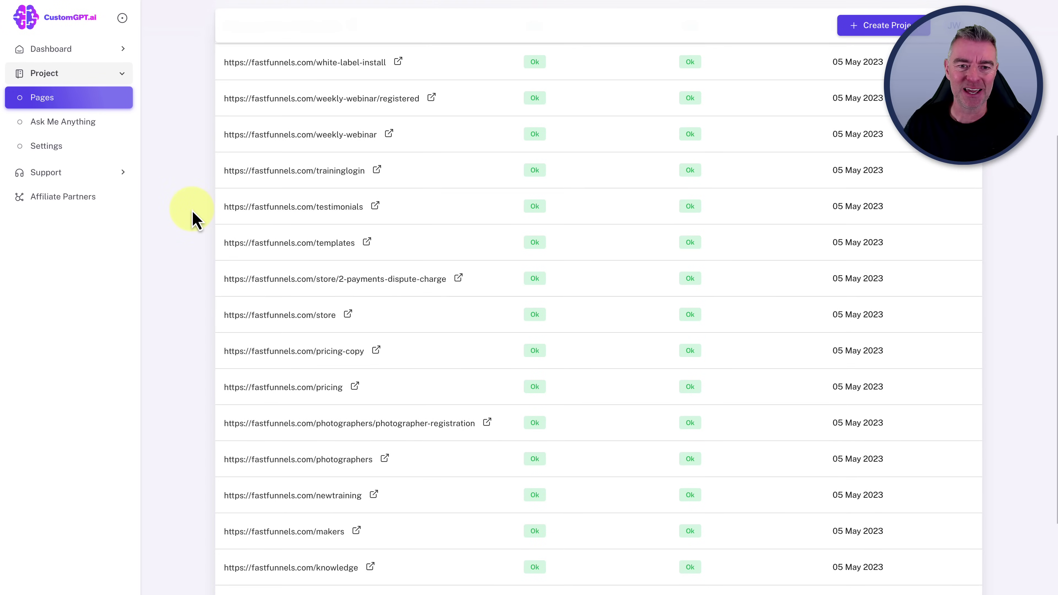
# - Page through crawled URL pages 2 and 3, then open Ask Me Anything
pyautogui.scroll(5, 194, 217)
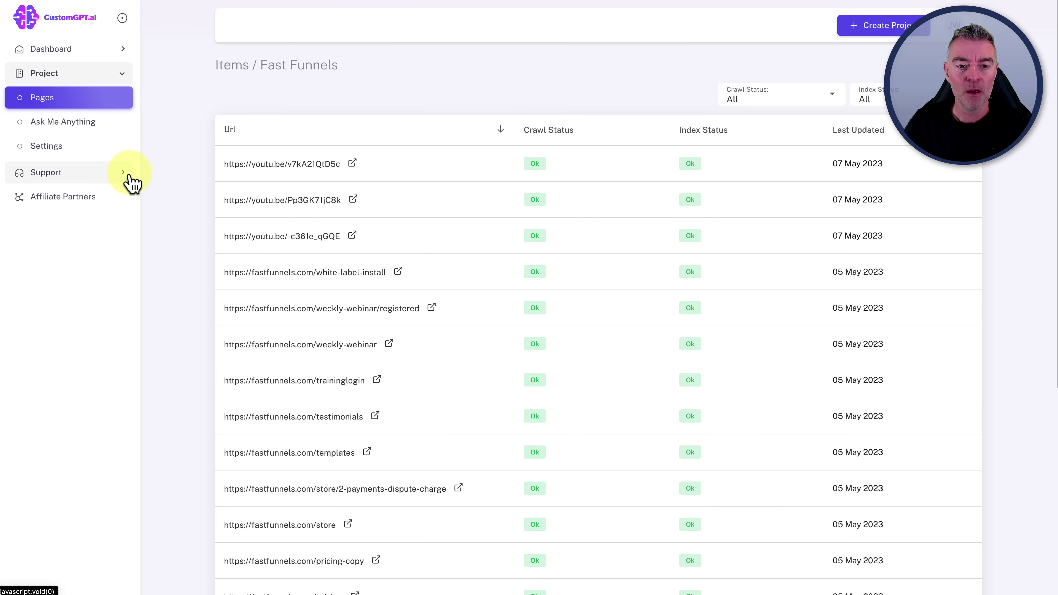
pyautogui.scroll(-8, 536, 308)
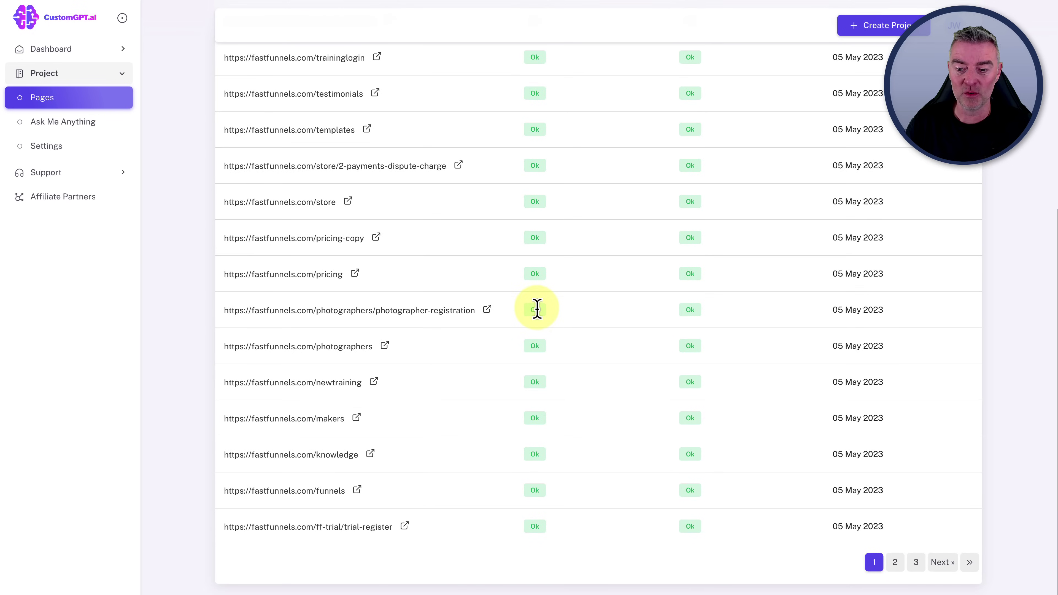
pyautogui.click(895, 564)
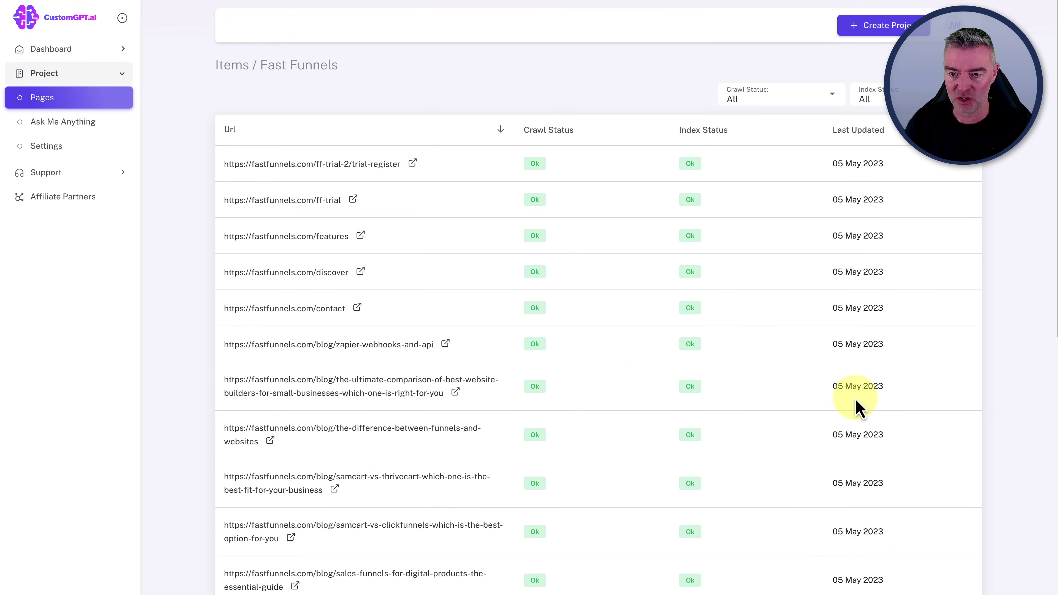
pyautogui.scroll(-11, 857, 407)
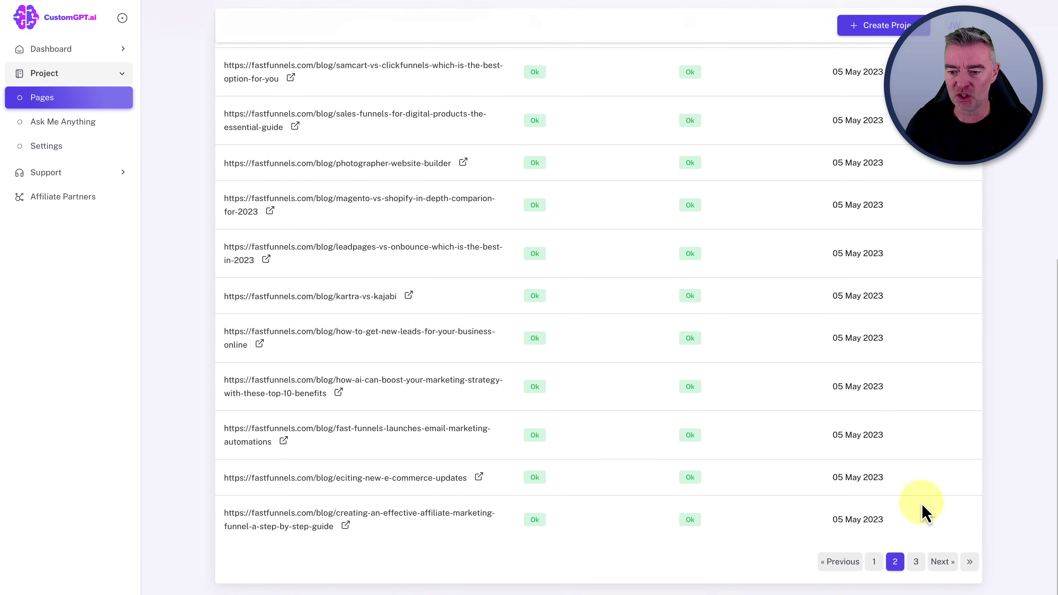
pyautogui.click(917, 563)
pyautogui.scroll(-1, 541, 186)
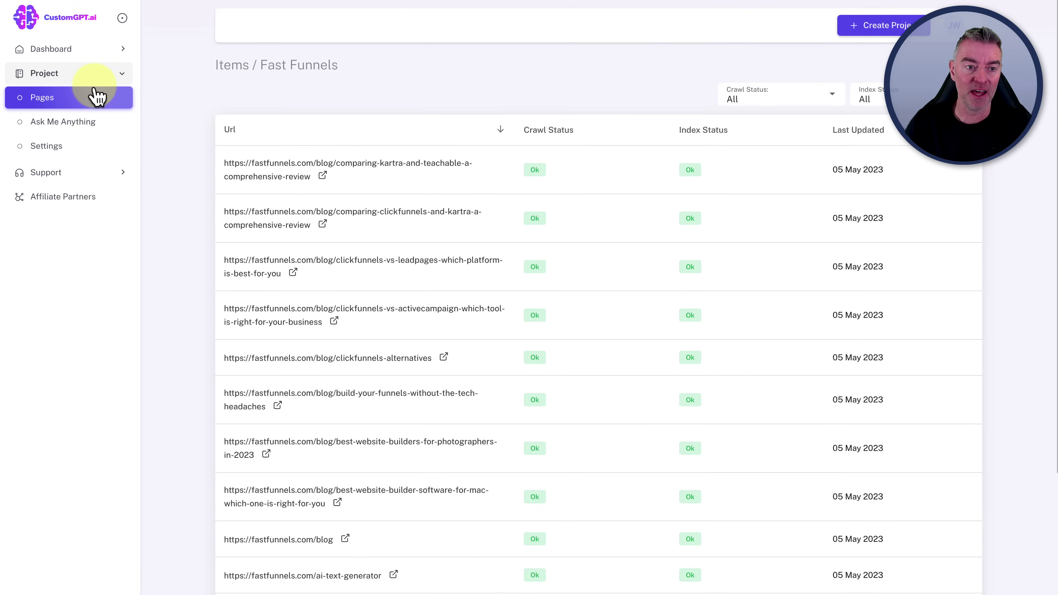
pyautogui.click(52, 125)
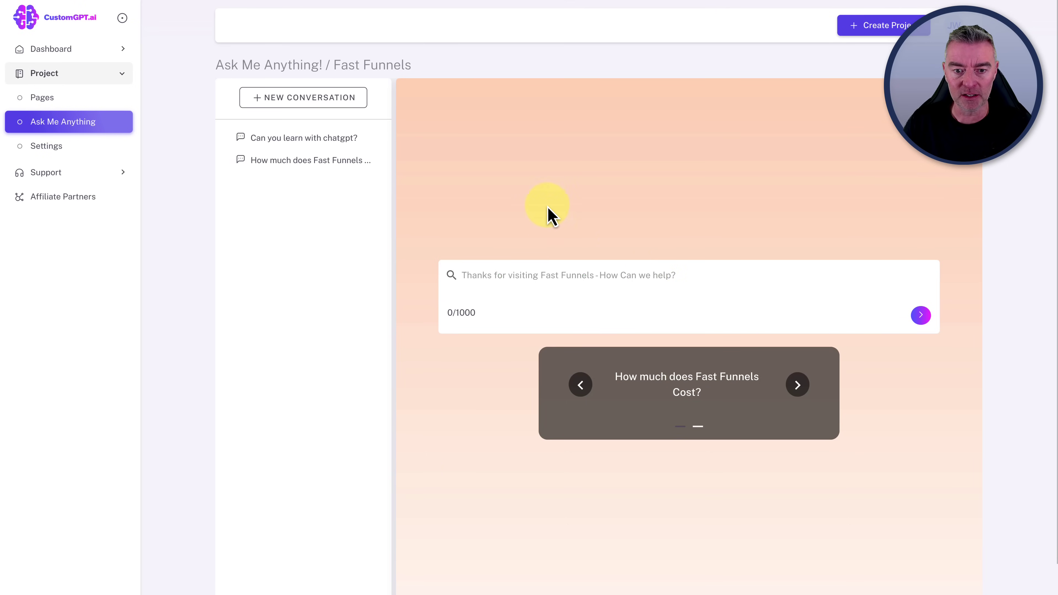
pyautogui.scroll(-1, 529, 267)
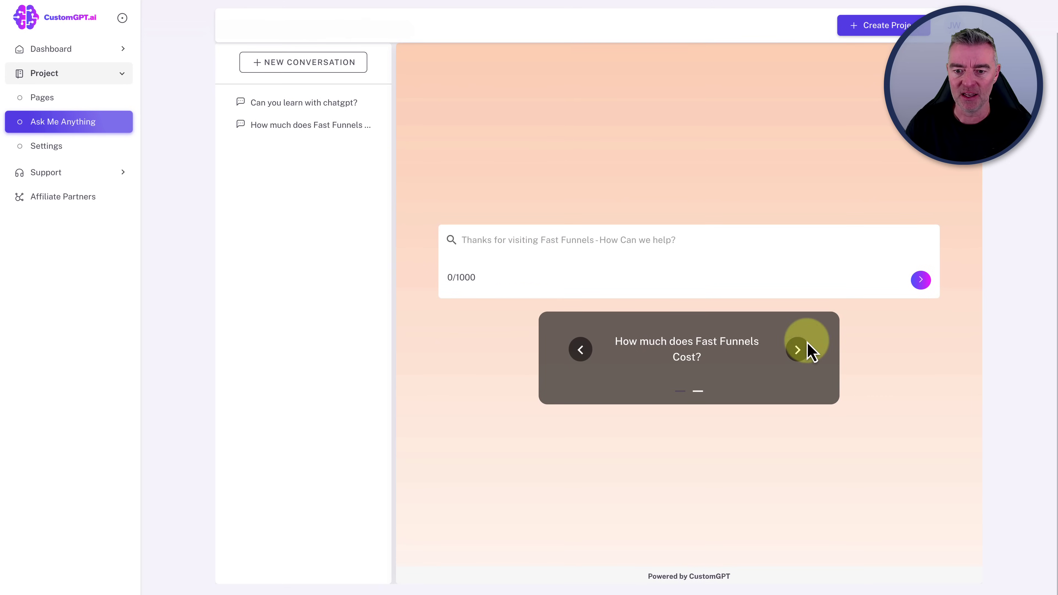
# - Browse the project's Data and Chatbot settings tabs, then show Conversation Settings
pyautogui.click(58, 151)
pyautogui.click(315, 110)
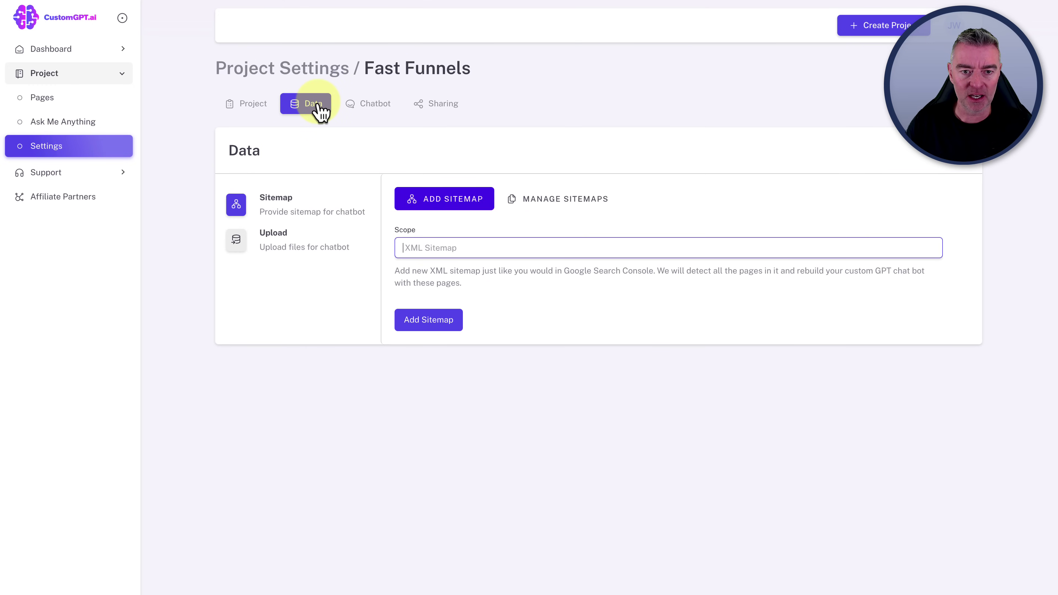
pyautogui.click(373, 109)
pyautogui.scroll(-5, 307, 342)
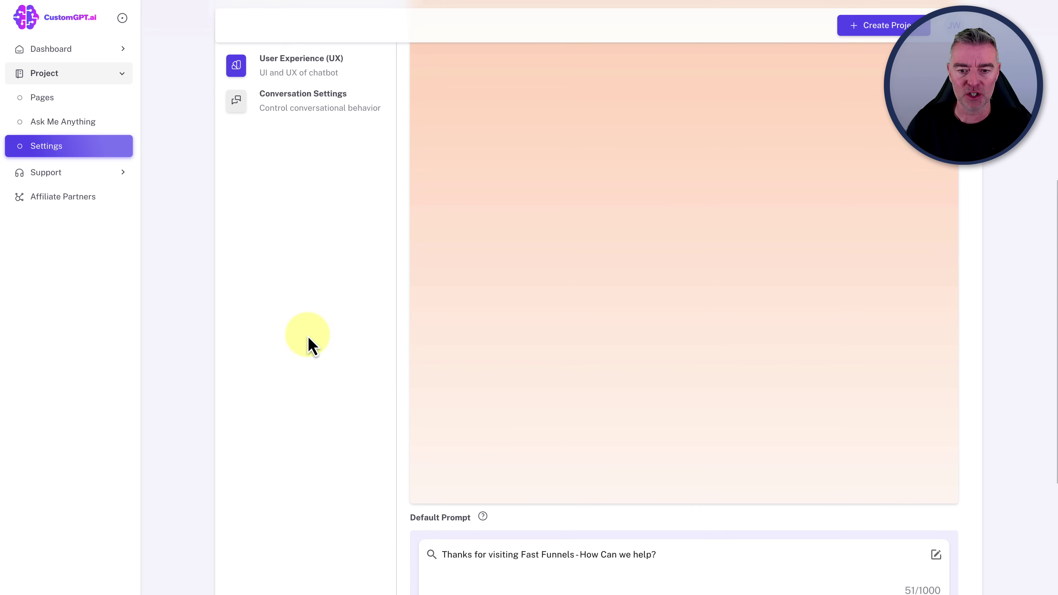
pyautogui.scroll(-4, 539, 466)
pyautogui.scroll(-2, 505, 527)
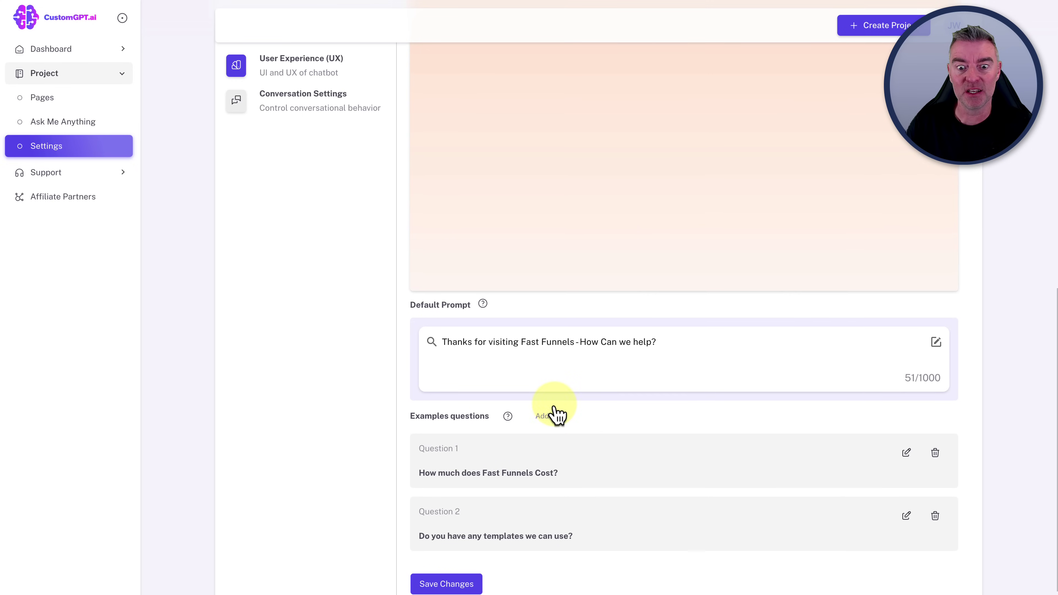
pyautogui.scroll(10, 556, 415)
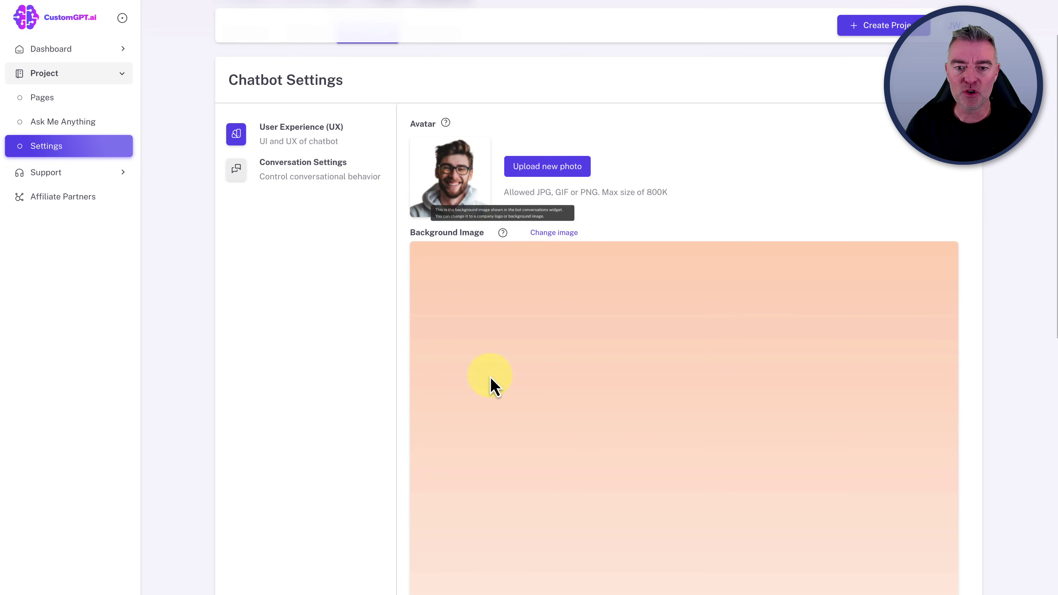
pyautogui.scroll(-2, 637, 430)
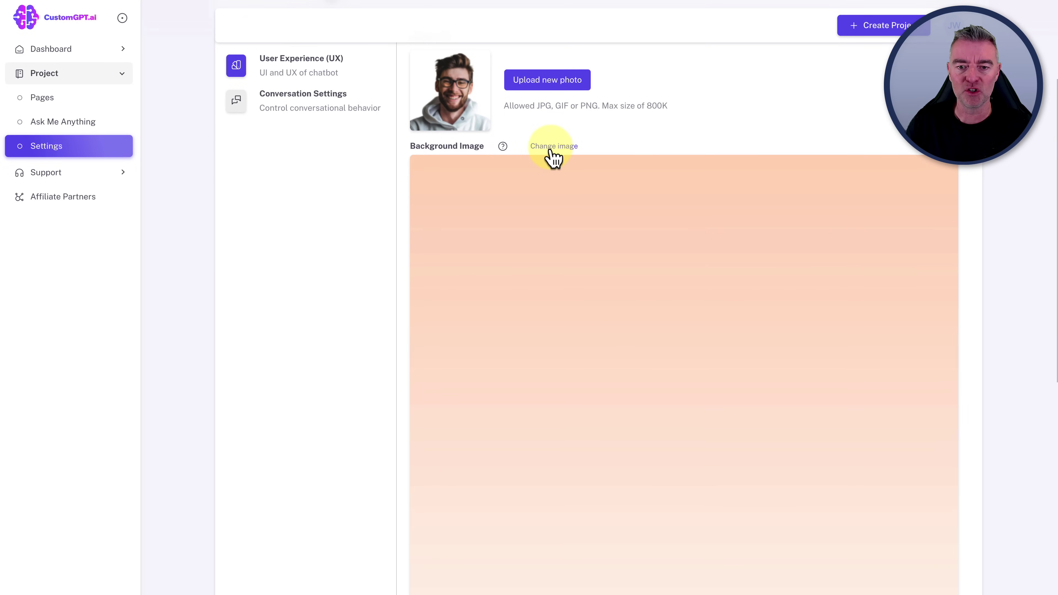
pyautogui.scroll(-5, 574, 334)
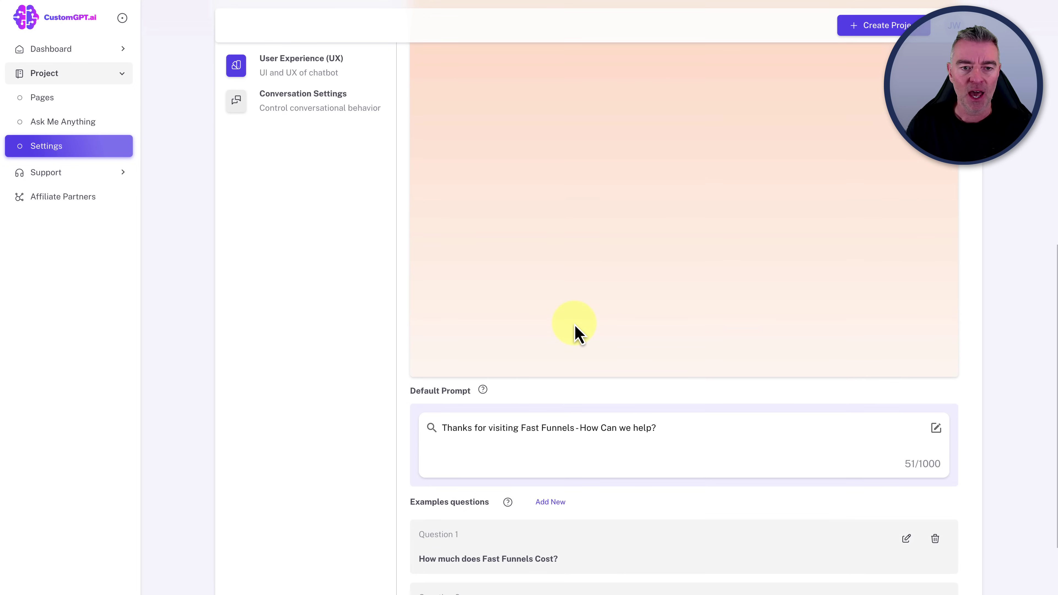
pyautogui.click(291, 107)
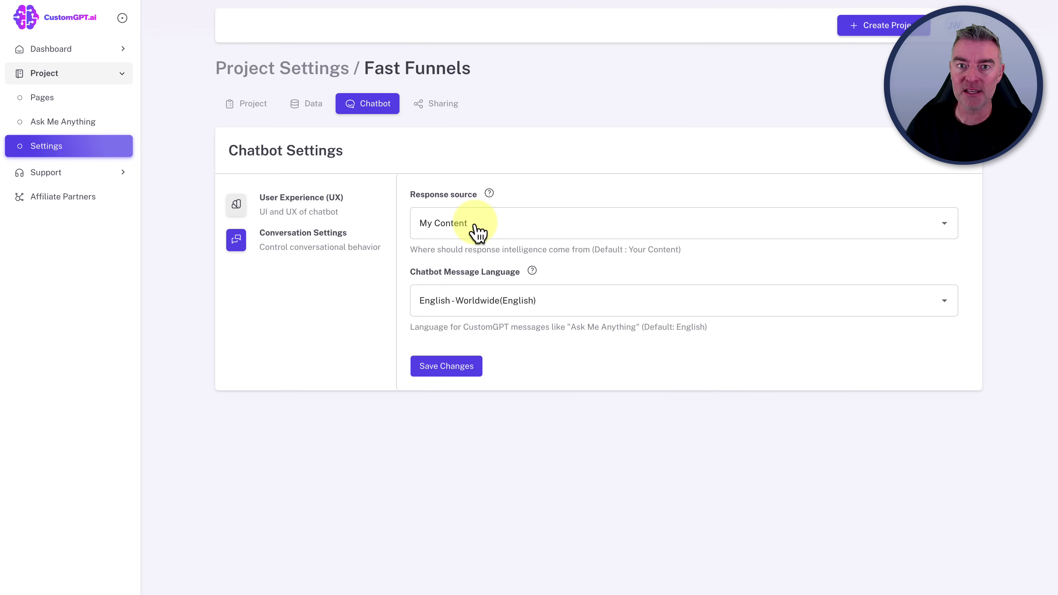
# - Check the Response source and Message Language lists, keeping My Content and English, then return to UX settings
pyautogui.click(464, 227)
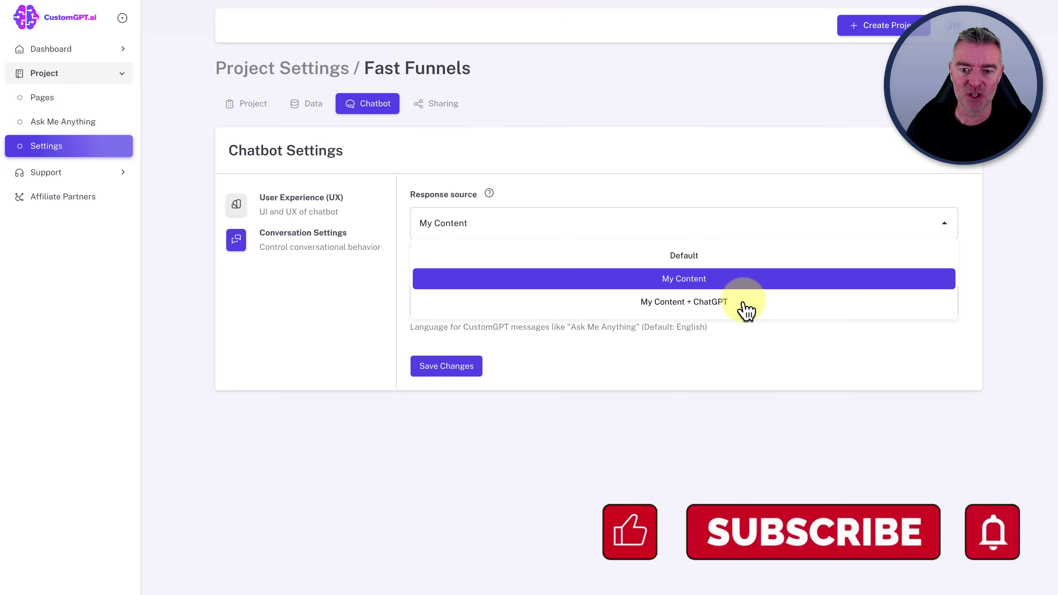
pyautogui.tripleClick(614, 149)
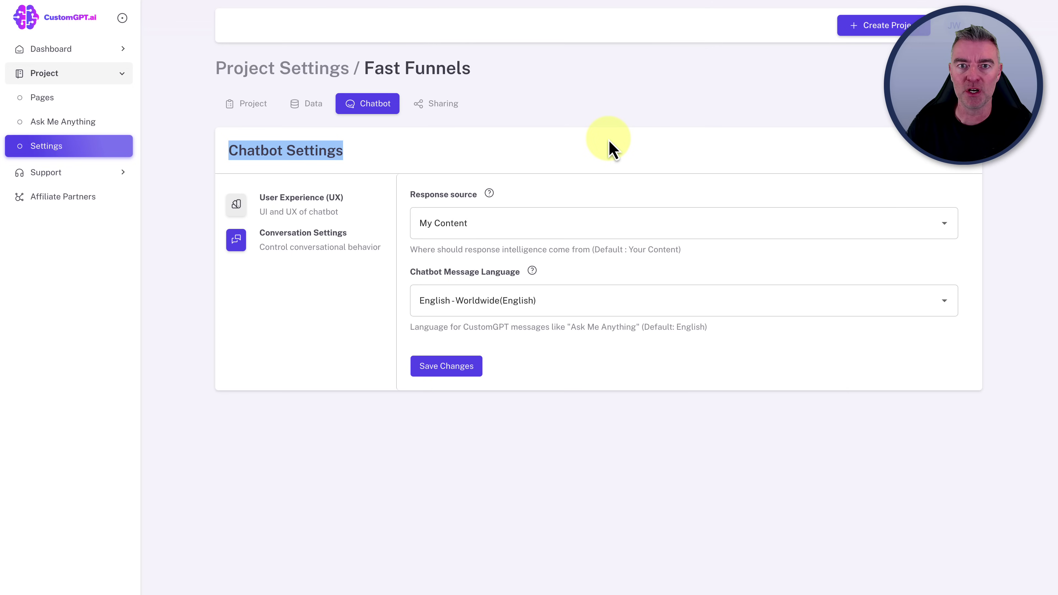
pyautogui.click(517, 302)
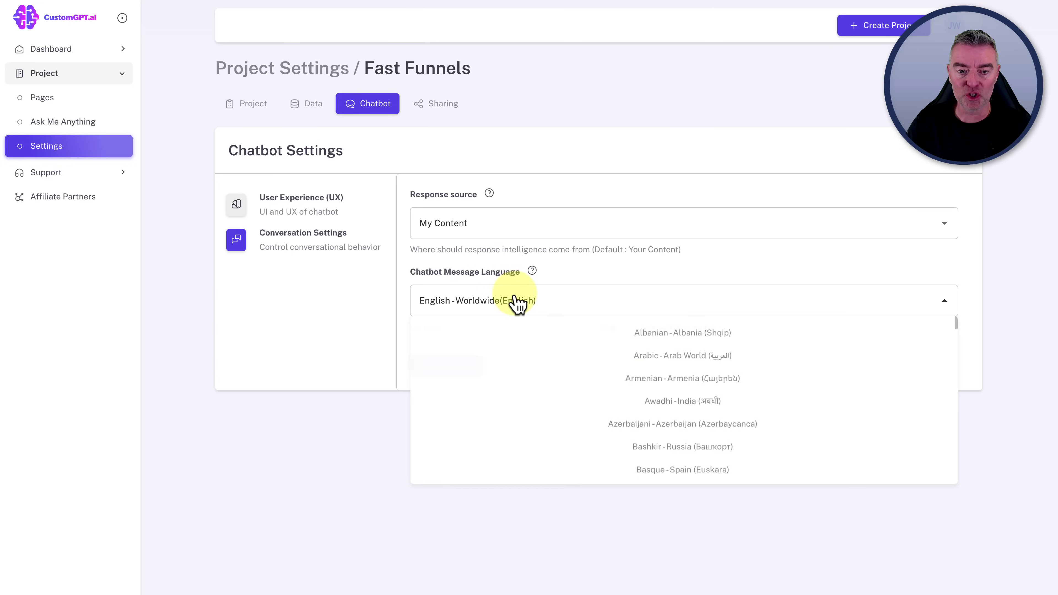
pyautogui.scroll(-20, 679, 353)
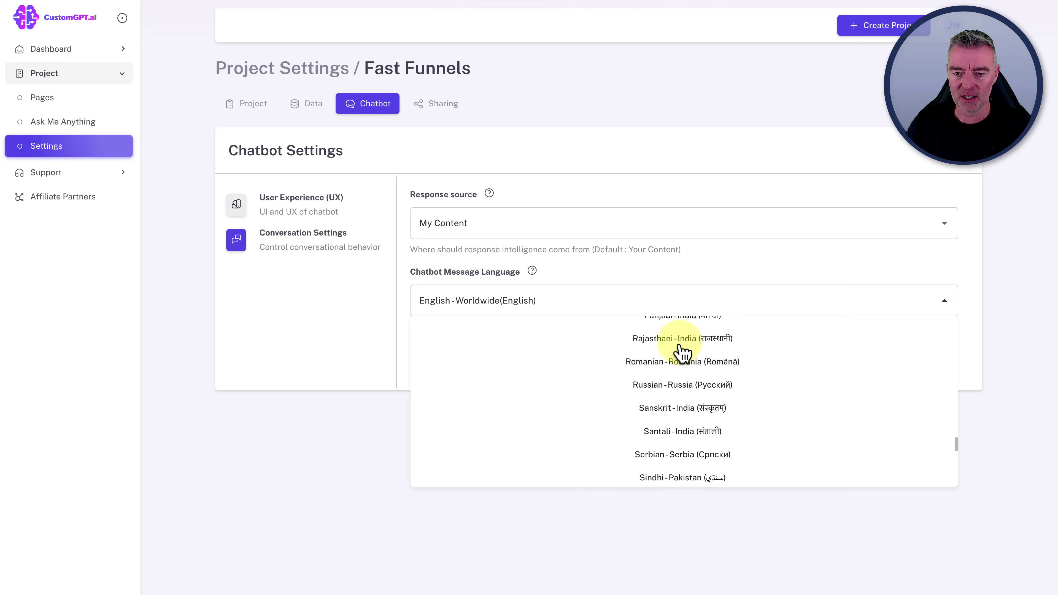
pyautogui.click(618, 261)
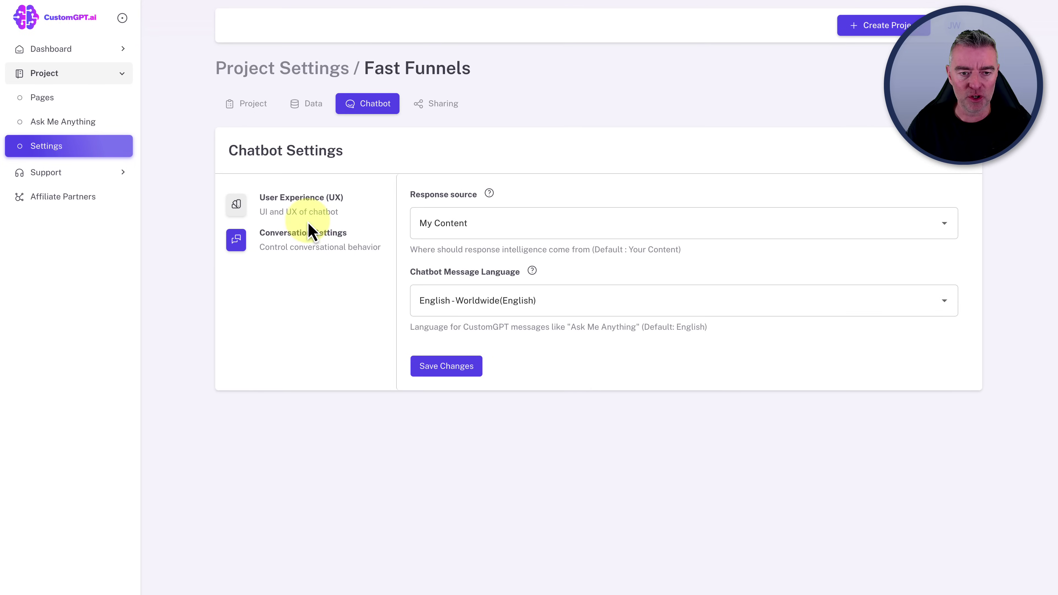
pyautogui.click(300, 206)
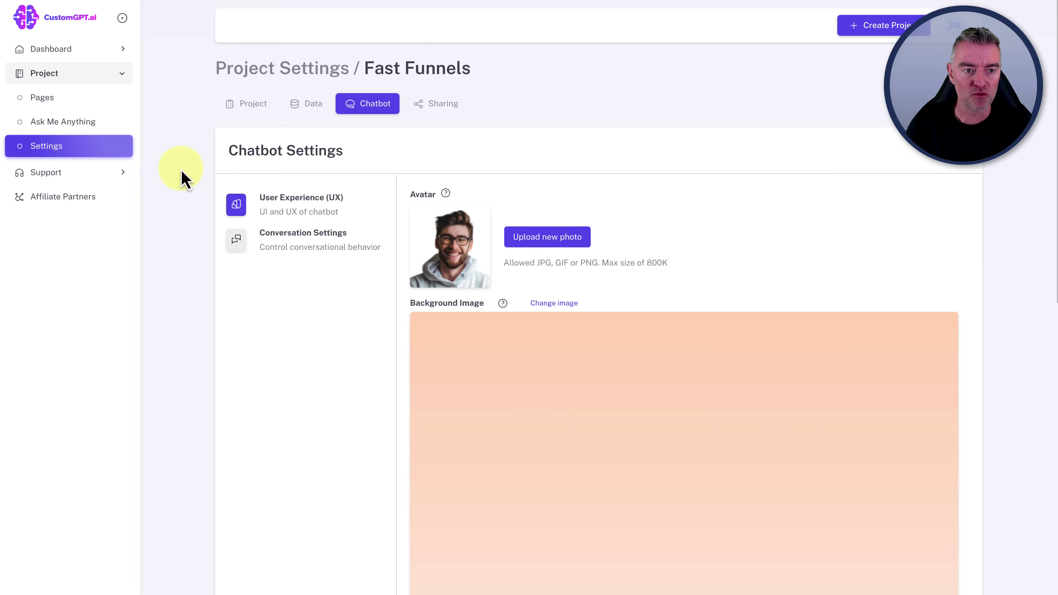
# - Ask 'How much does Fast Funnels Cost?' and step through the answer's cited sources
pyautogui.click(69, 123)
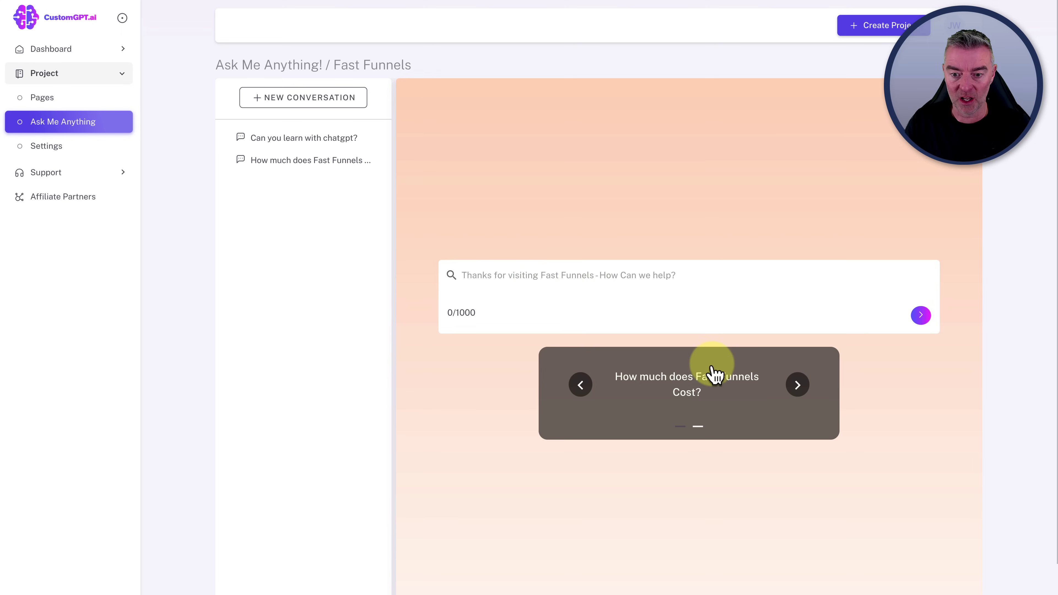
pyautogui.click(690, 390)
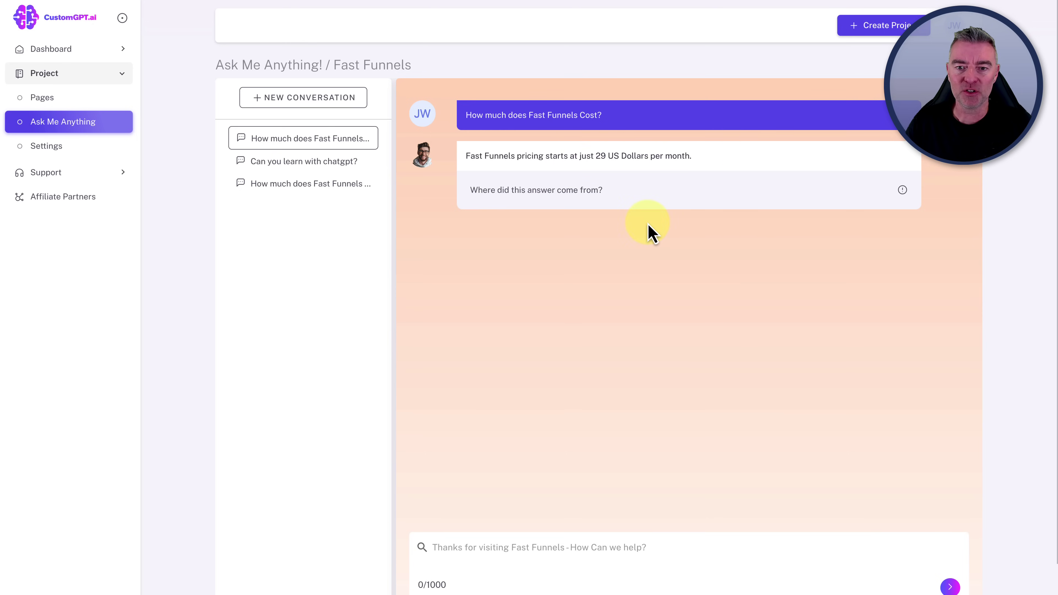
pyautogui.click(903, 191)
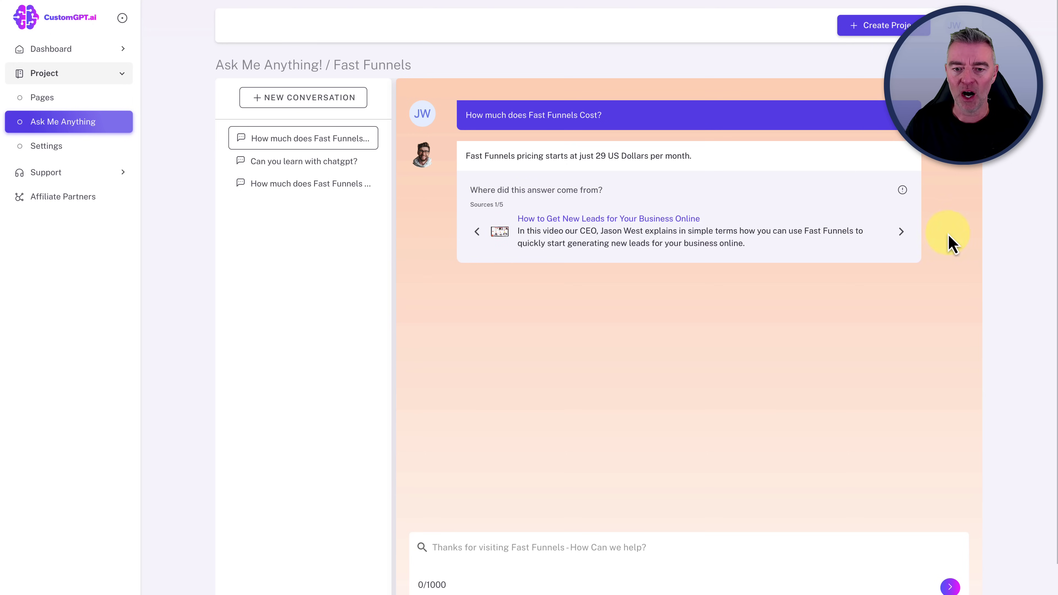
pyautogui.click(902, 232)
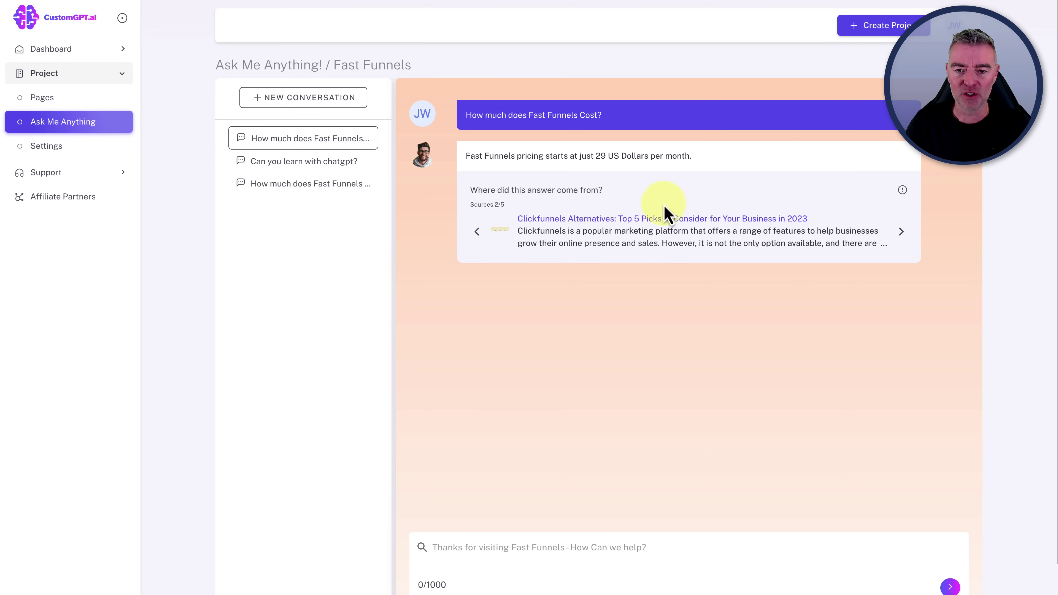
pyautogui.click(900, 233)
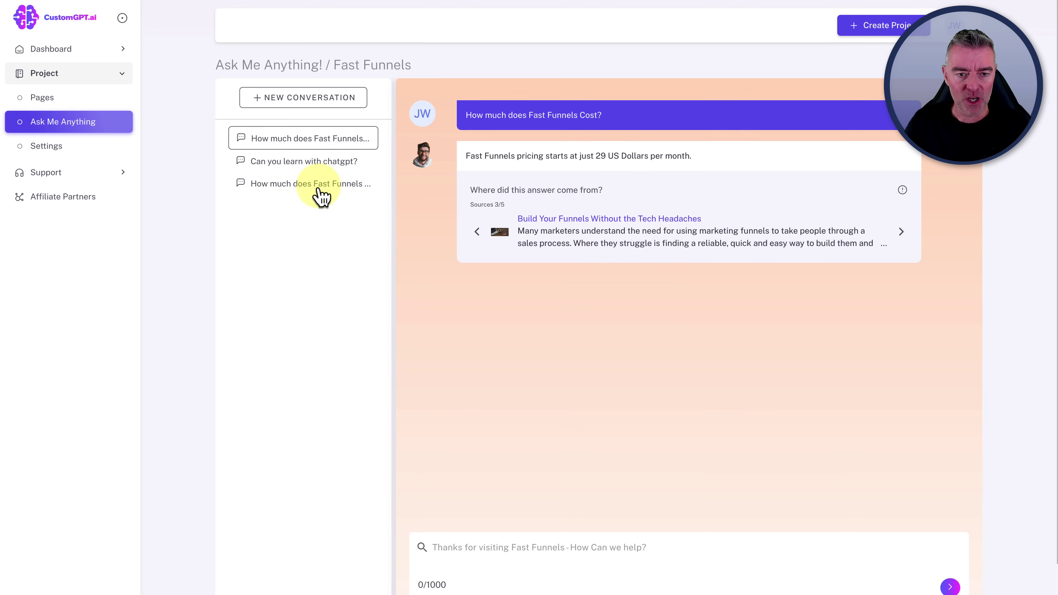
# - Start a new conversation and ask the suggested question 'Do you have any templates we can use?'
pyautogui.click(293, 108)
pyautogui.scroll(-1, 597, 243)
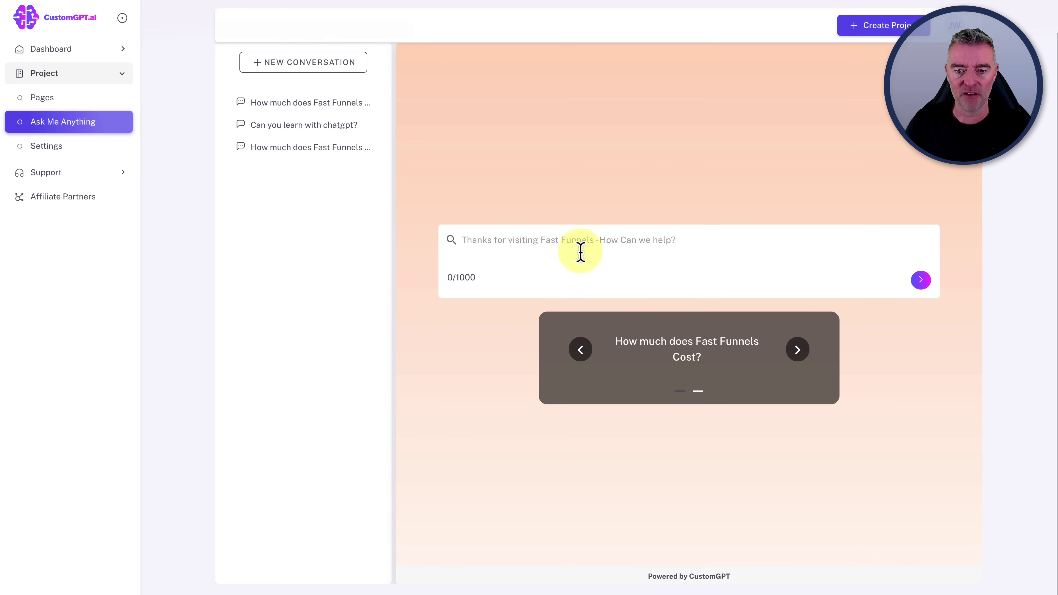
pyautogui.click(798, 350)
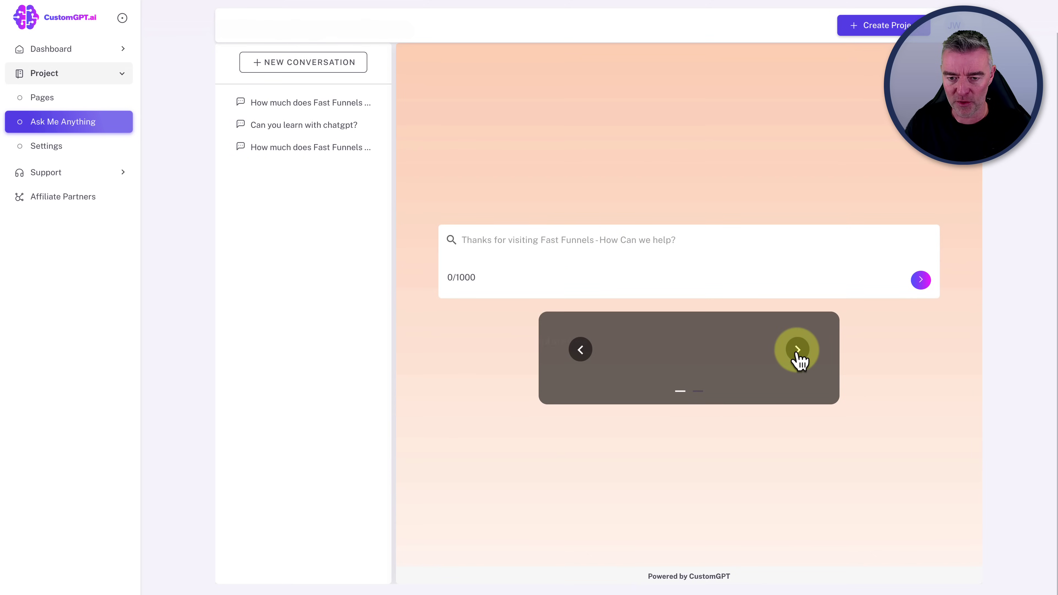
pyautogui.click(697, 344)
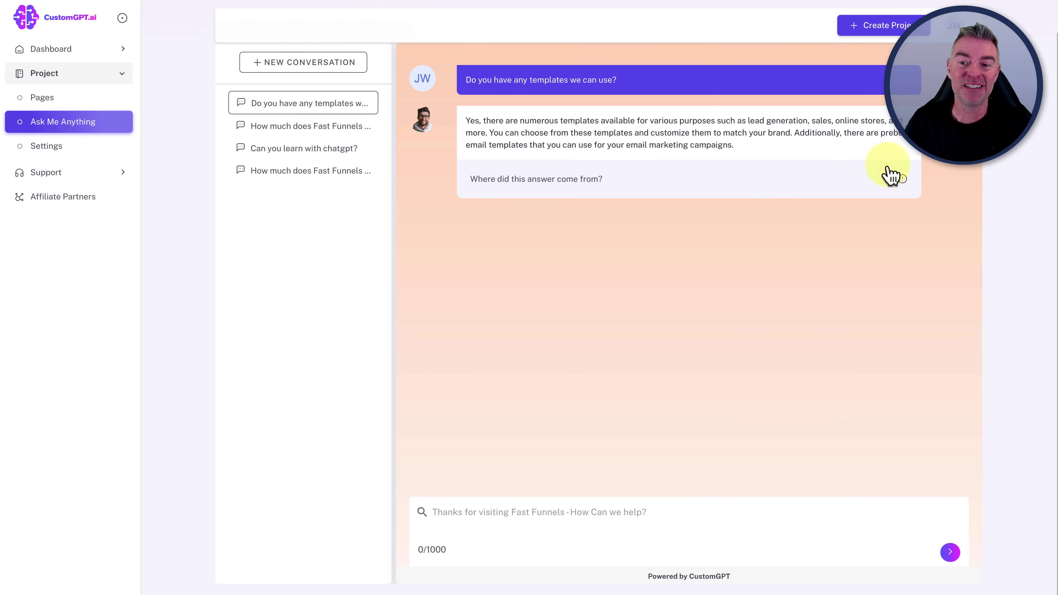
# - Reveal the answer's sources and page through to source 4/5, Funnel Building Software
pyautogui.click(903, 180)
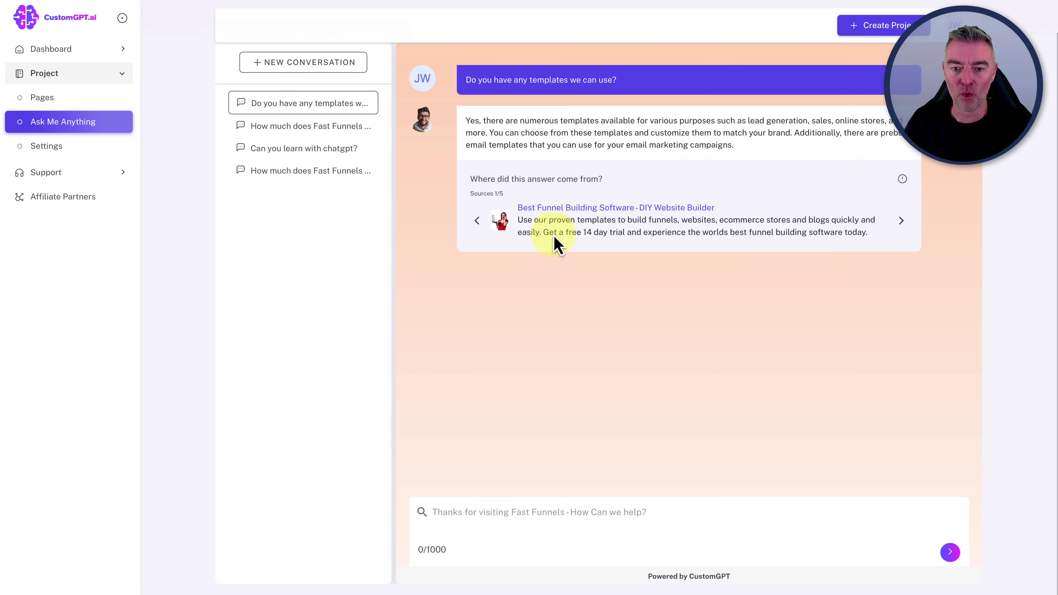
pyautogui.click(901, 221)
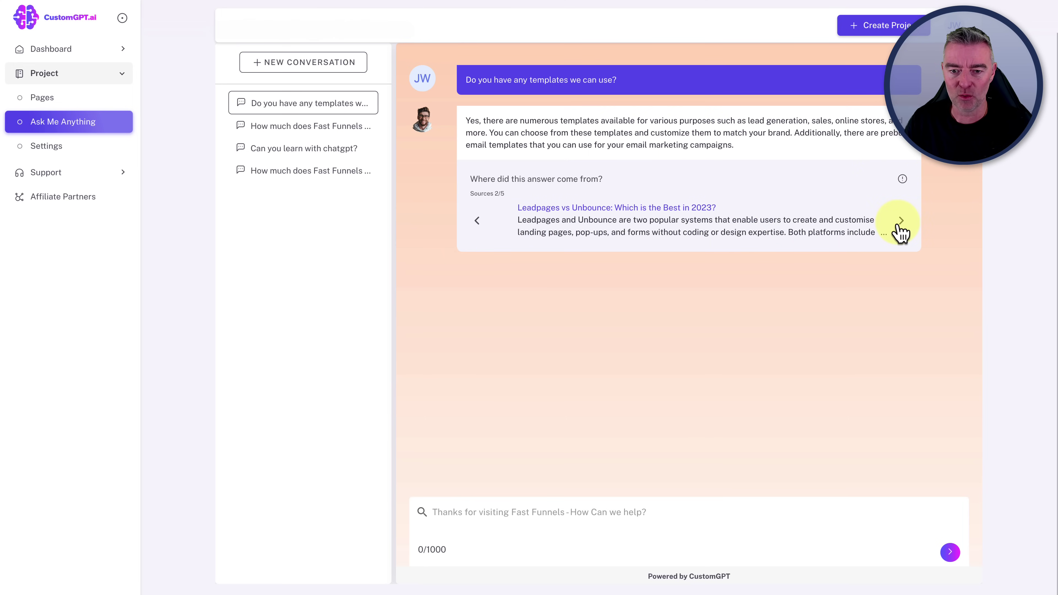
pyautogui.click(901, 221)
pyautogui.click(902, 221)
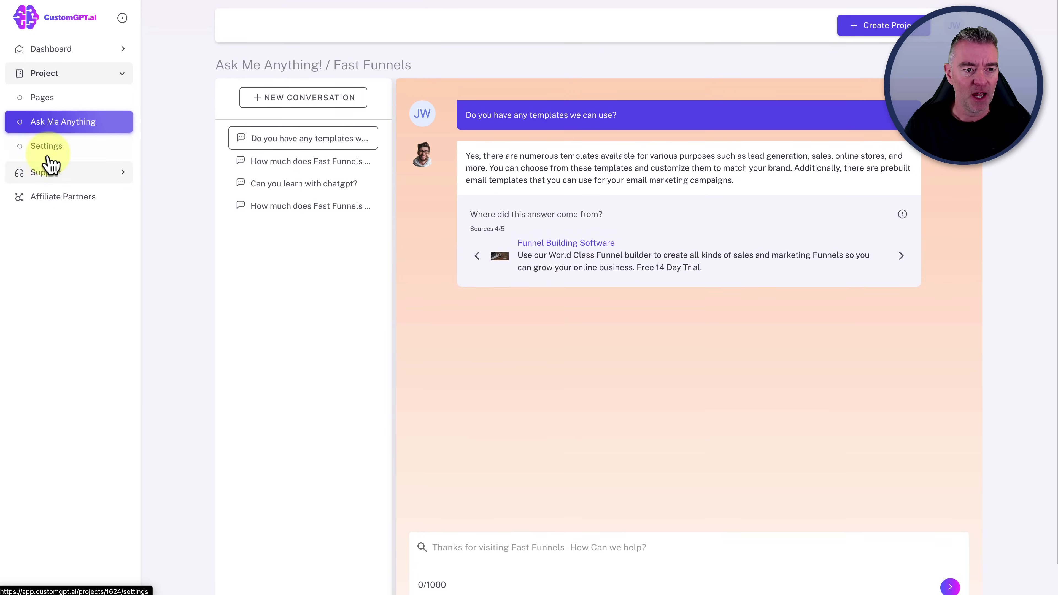
# - Check the crawled Pages list, then open Data settings, review sitemaps, and return to Add Sitemap
pyautogui.click(42, 98)
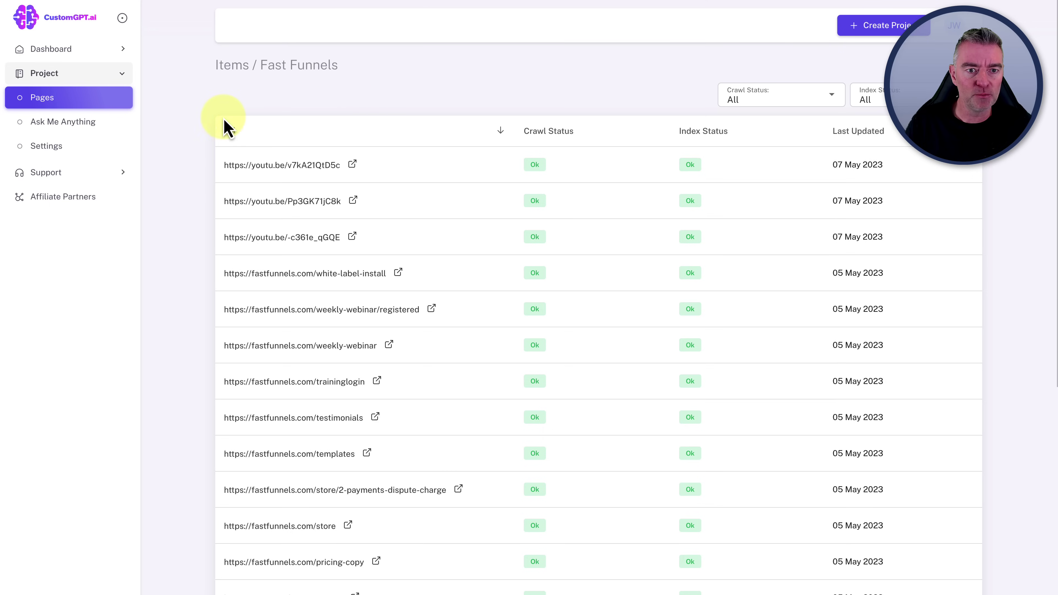
pyautogui.click(45, 150)
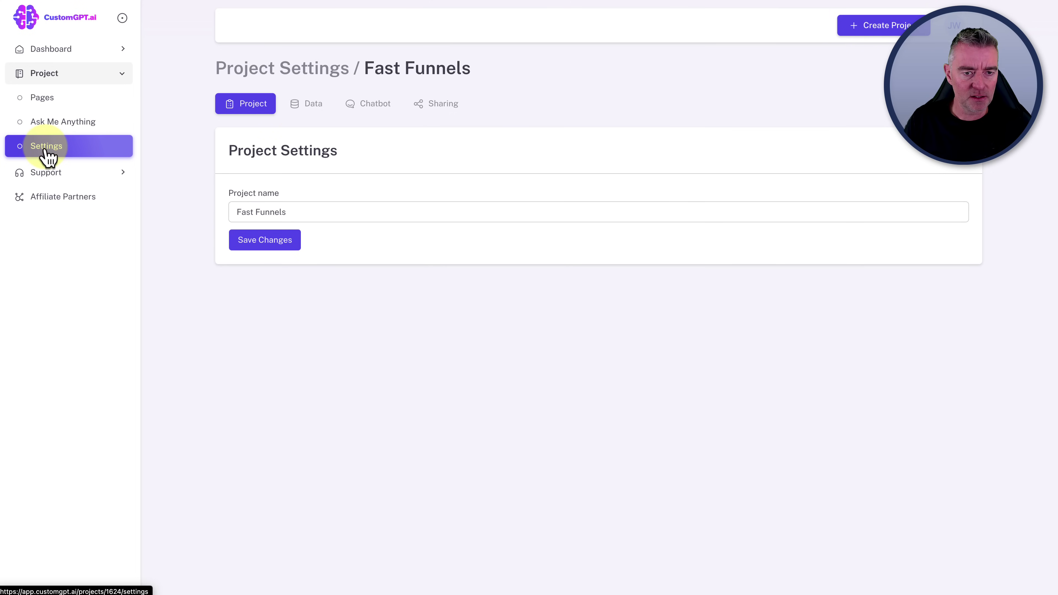
pyautogui.click(313, 106)
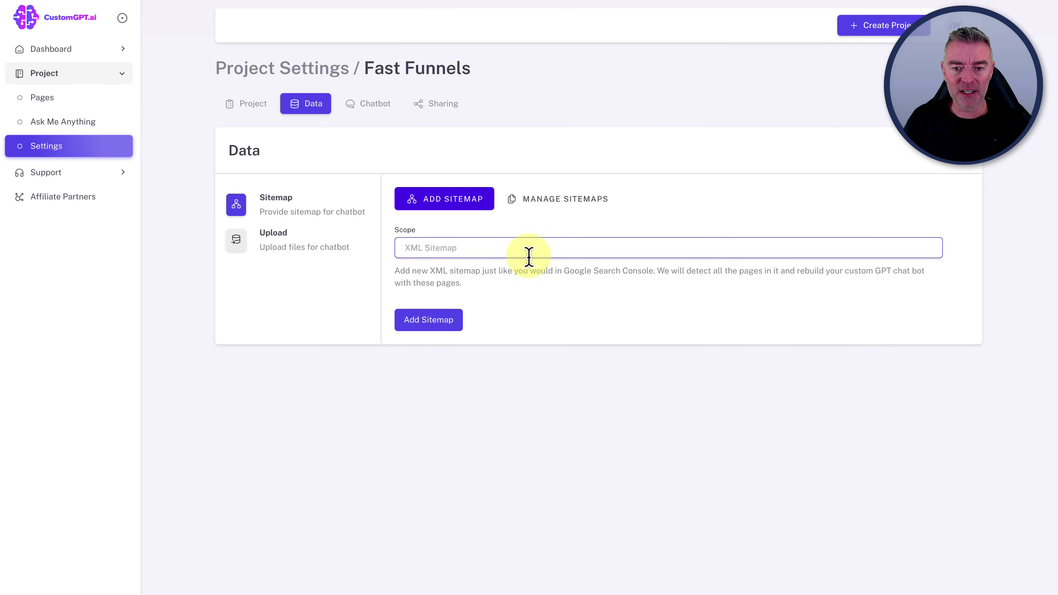
pyautogui.click(544, 204)
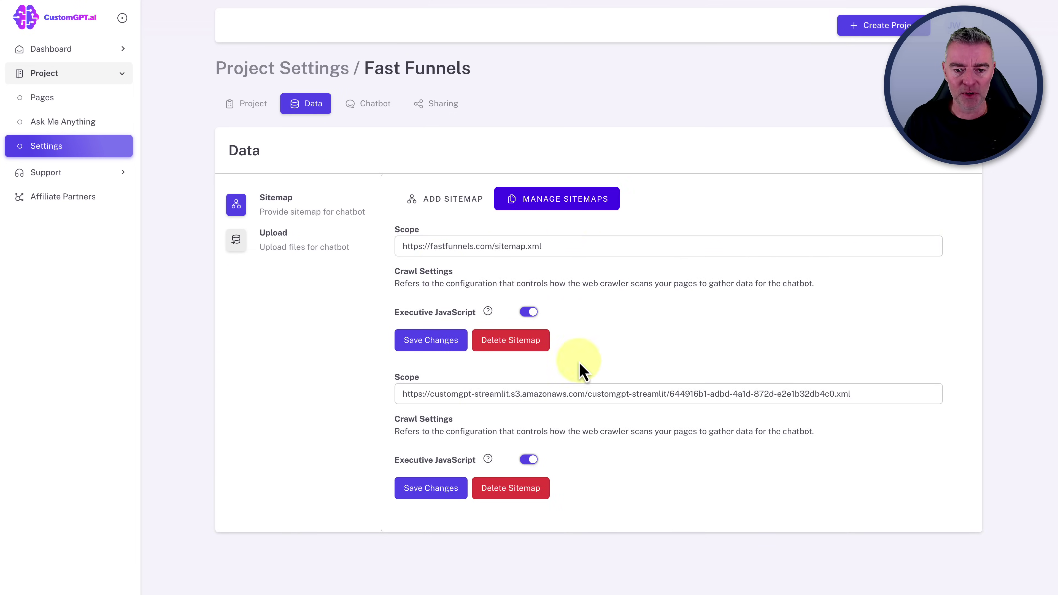
pyautogui.click(464, 207)
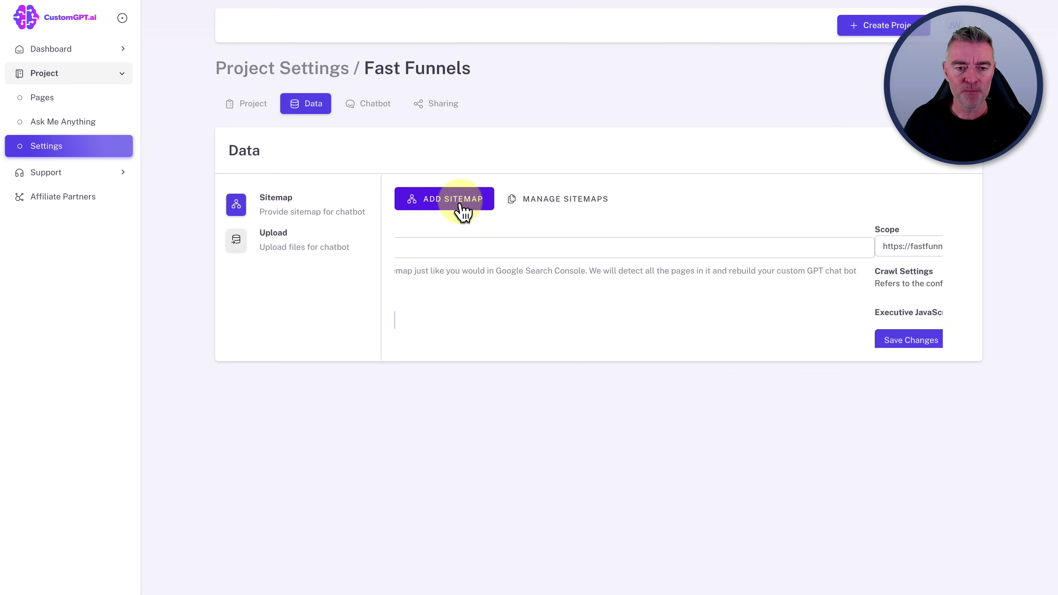
# - Show the Data settings' Upload section, briefly checking the general Project settings in between
pyautogui.click(296, 251)
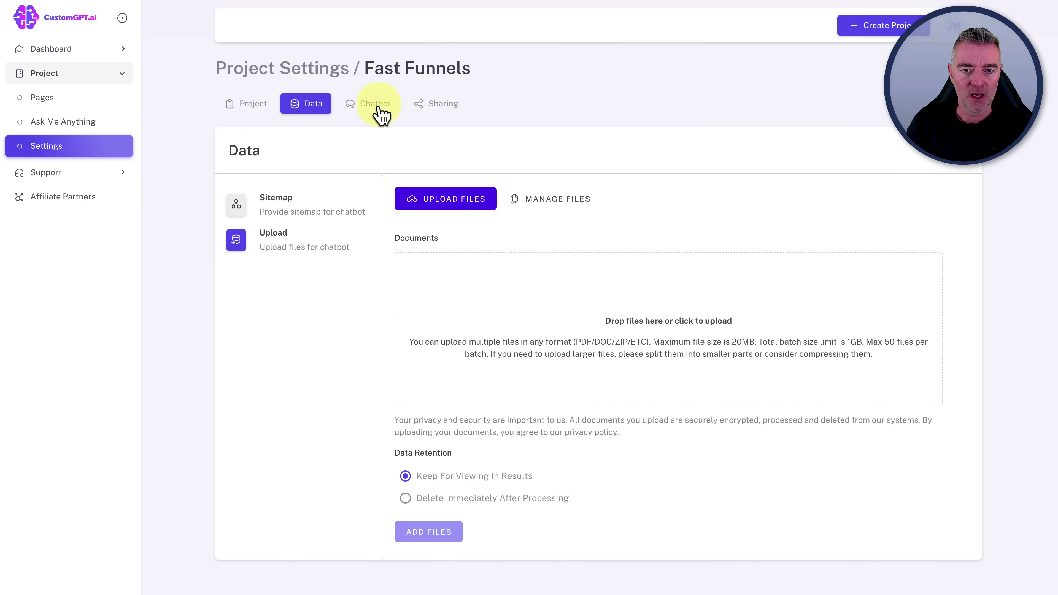
pyautogui.click(255, 107)
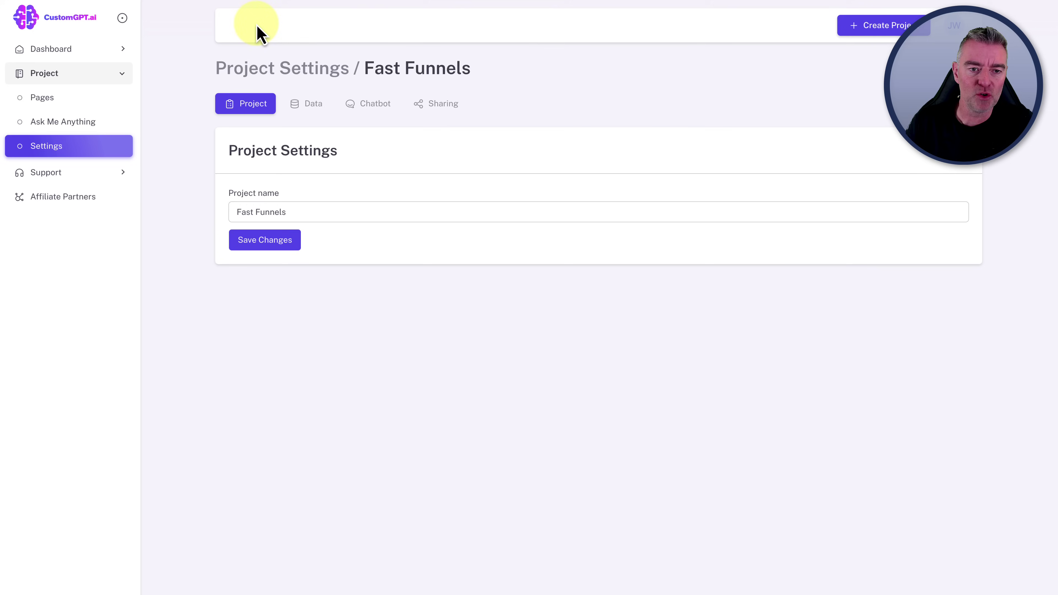
pyautogui.click(321, 109)
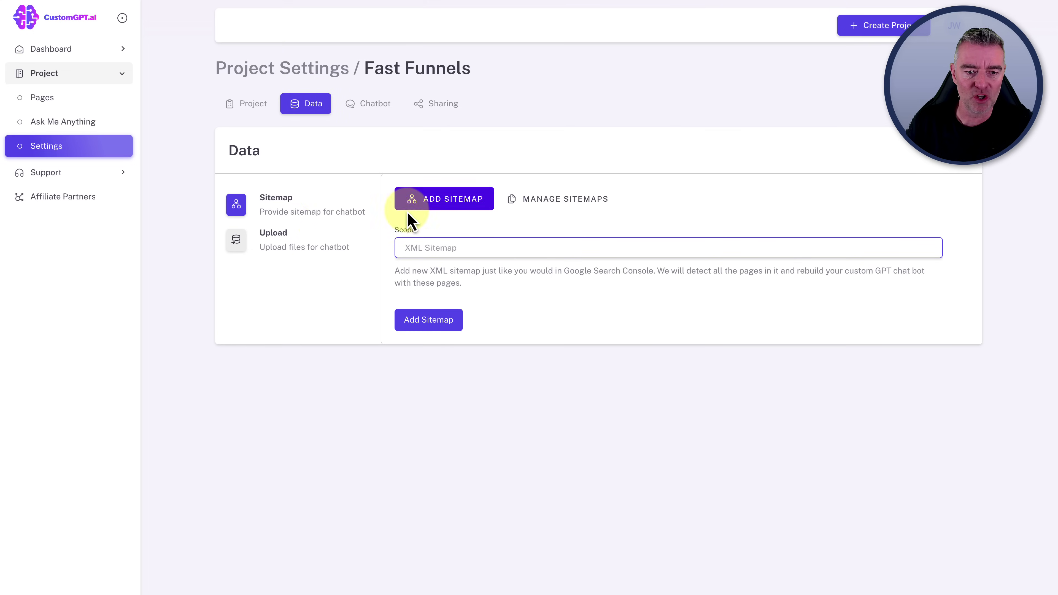
pyautogui.click(277, 244)
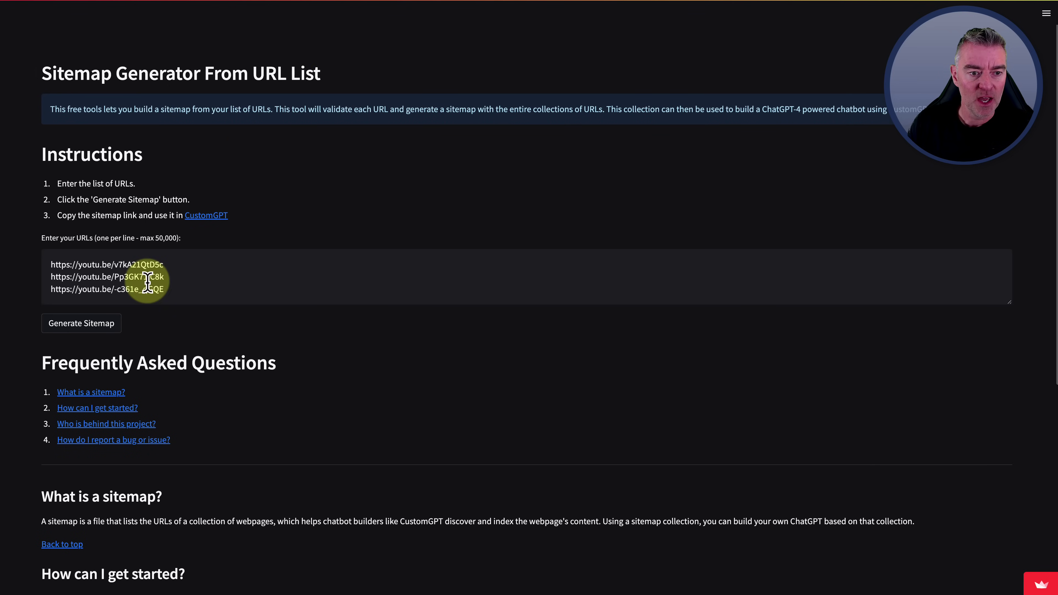
# - Select only the first youtu.be URL line in the URL list box
pyautogui.moveTo(165, 289); pyautogui.dragTo(47, 259)
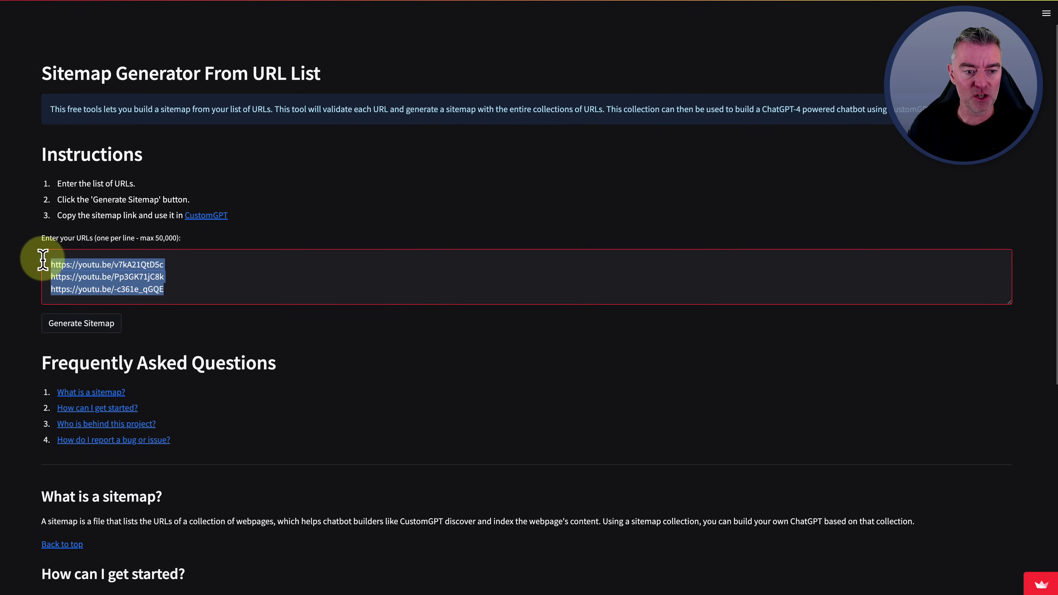
pyautogui.click(143, 267)
pyautogui.moveTo(173, 263); pyautogui.dragTo(47, 263)
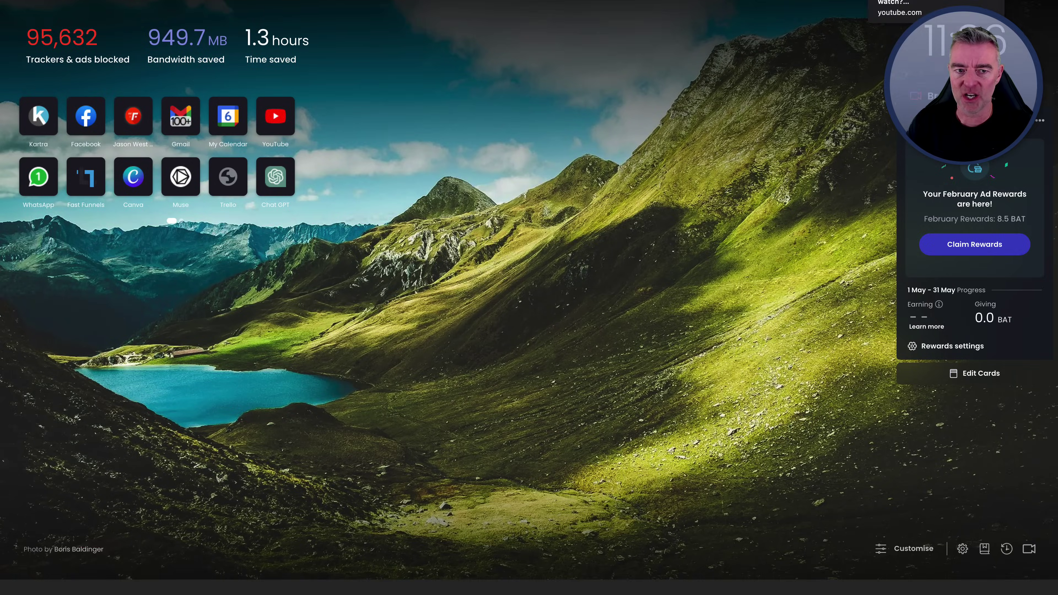
# - Open the first YouTube link in a new tab, skip the ad, and pause at about 1:37
pyautogui.click(537, 225)
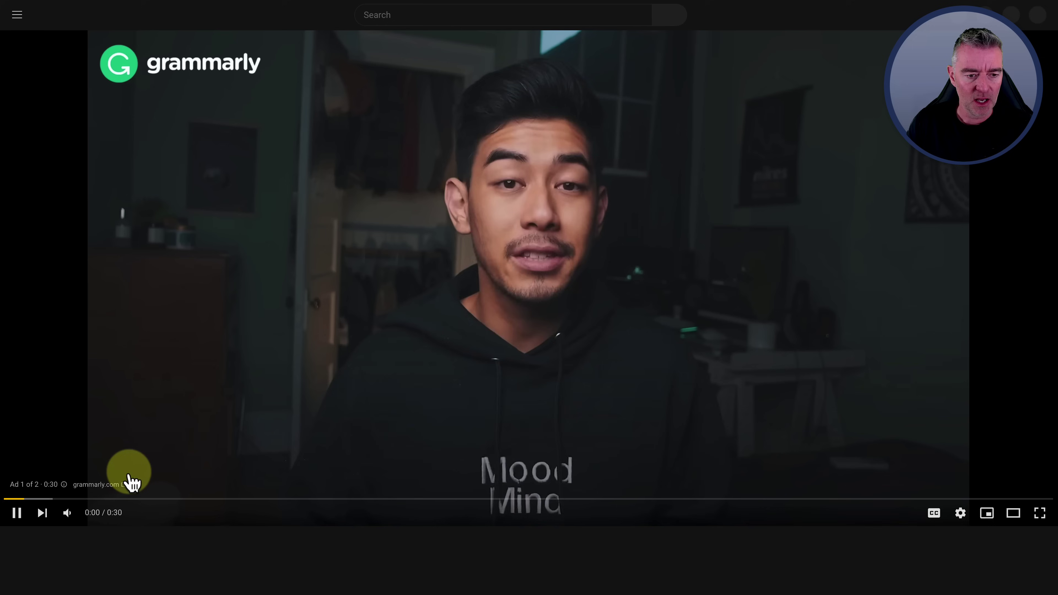
pyautogui.scroll(-1, 794, 492)
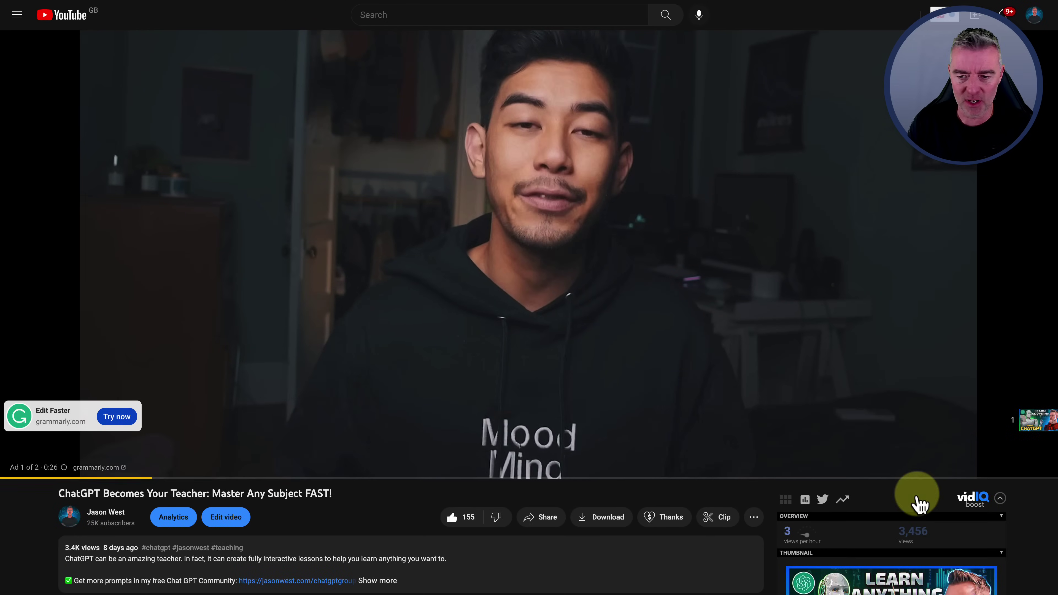
pyautogui.click(1038, 433)
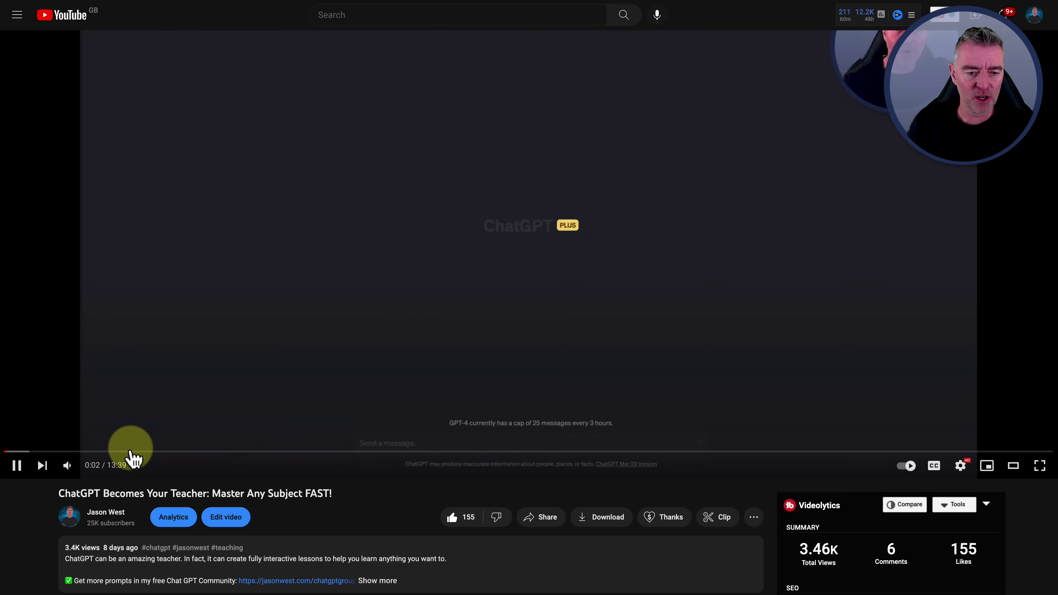
pyautogui.click(129, 451)
pyautogui.click(17, 466)
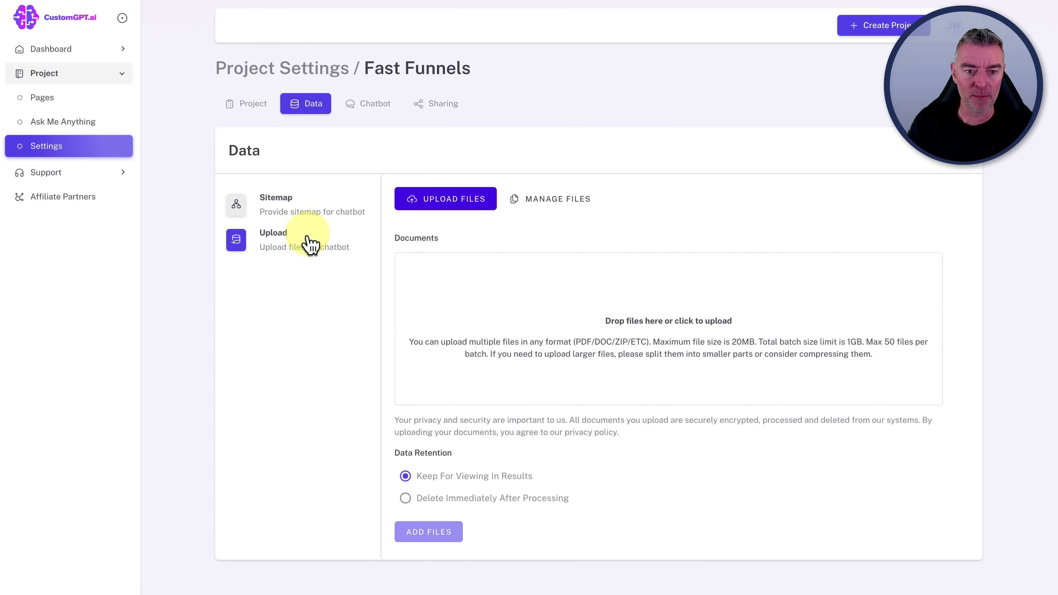
# - Select the second sitemap's scope URL under Manage Sitemaps, then view the crawled Pages list
pyautogui.click(287, 211)
pyautogui.click(551, 204)
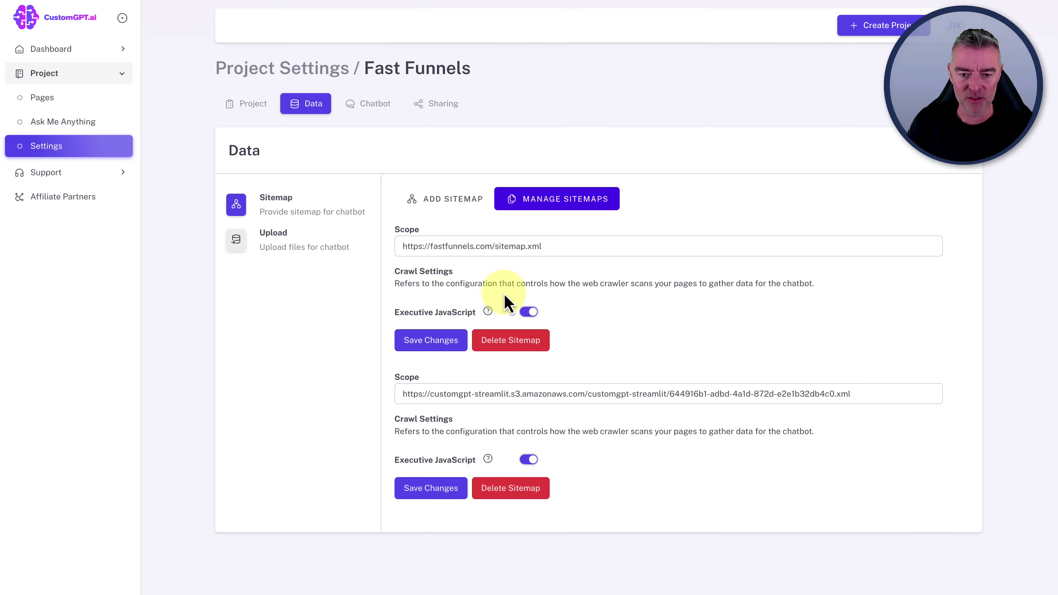
pyautogui.click(404, 395)
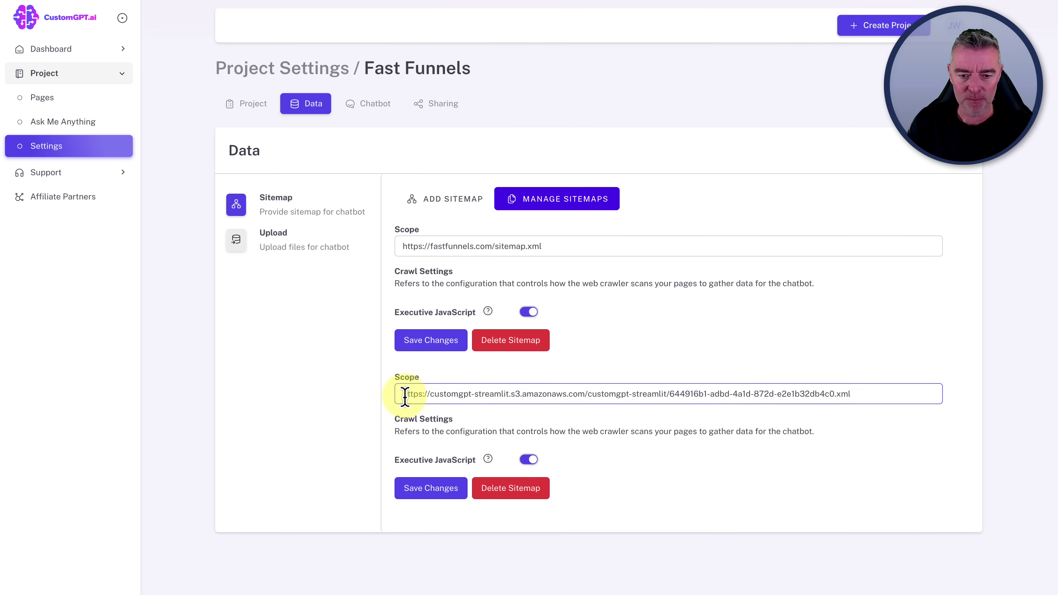
pyautogui.hotkey('ctrl', 'a')
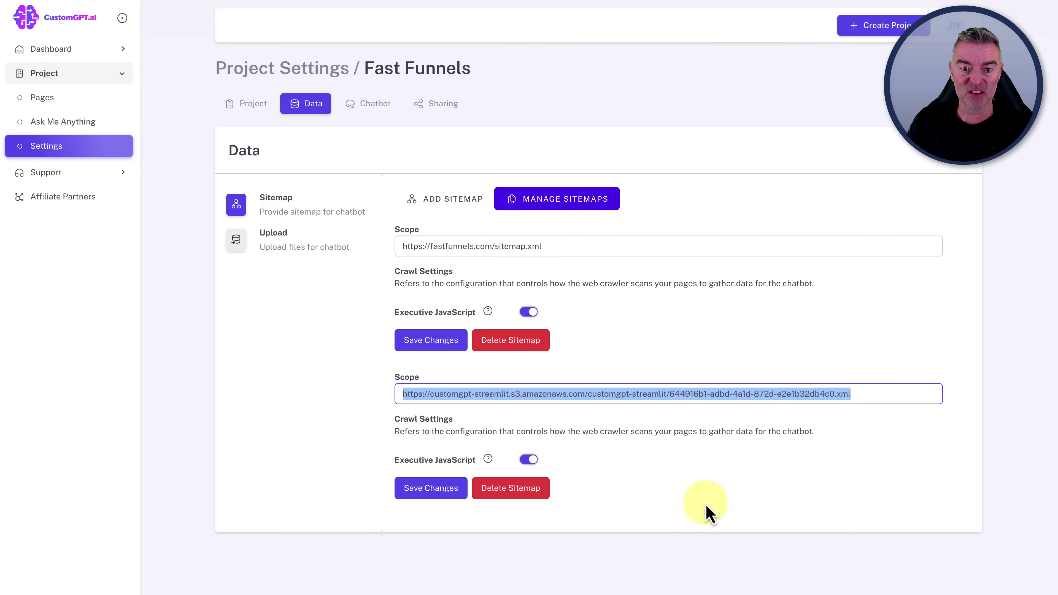
pyautogui.click(32, 102)
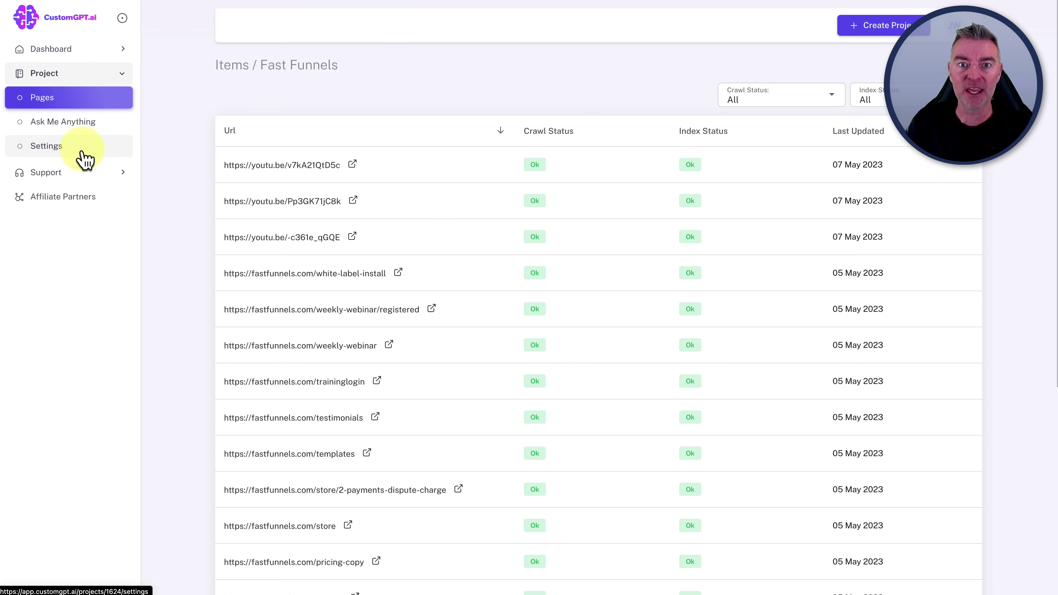
# - Open the chatbot's Sharing settings and highlight its shareable link
pyautogui.click(84, 158)
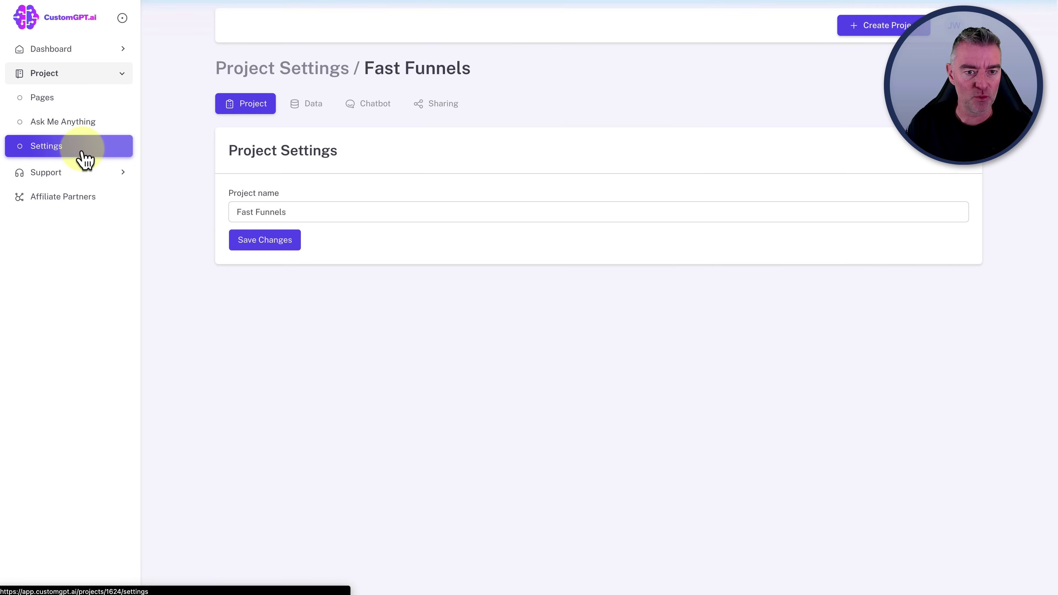
pyautogui.click(381, 108)
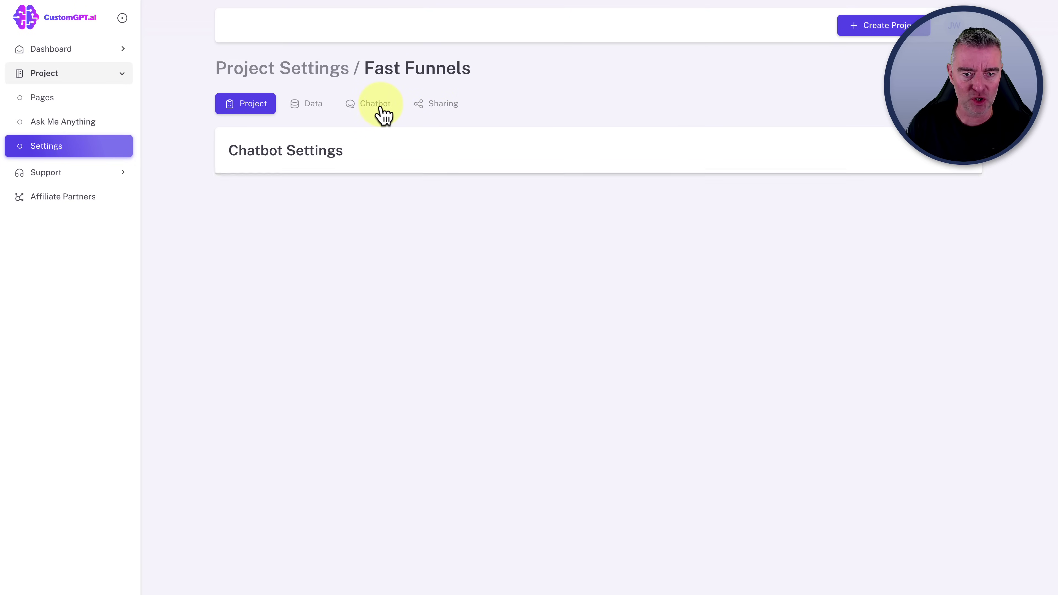
pyautogui.click(440, 110)
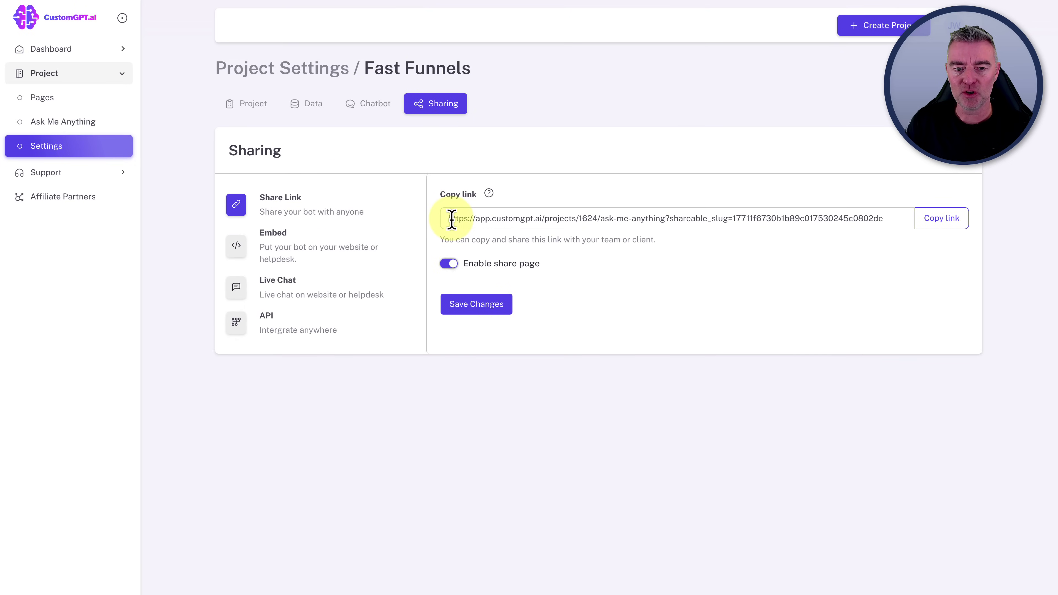
pyautogui.moveTo(449, 218); pyautogui.dragTo(880, 221)
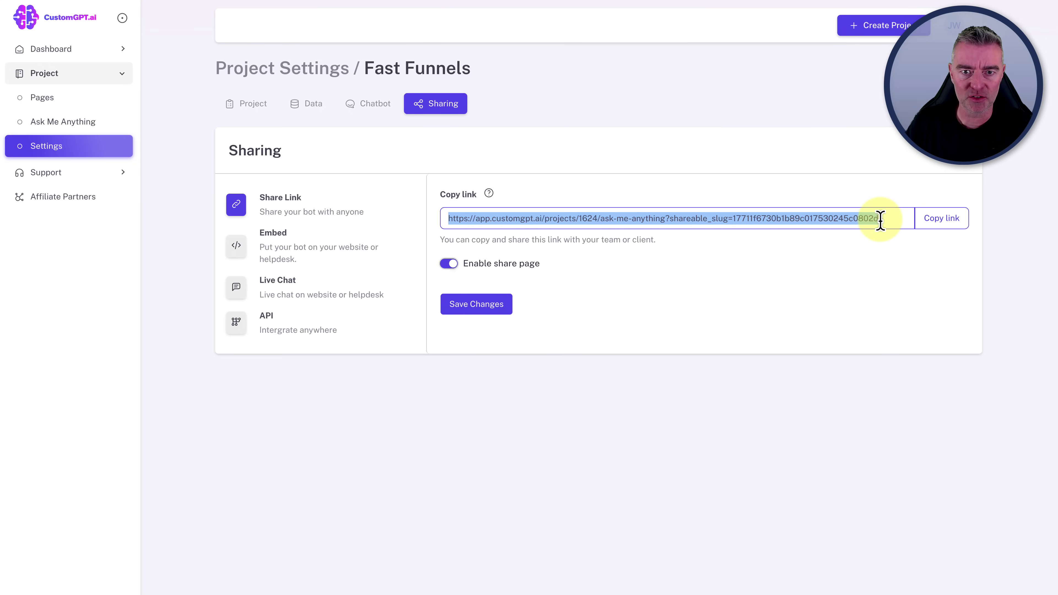
# - Compare the Embed, Live Chat and API options, then copy the Live Chat embed script
pyautogui.click(308, 252)
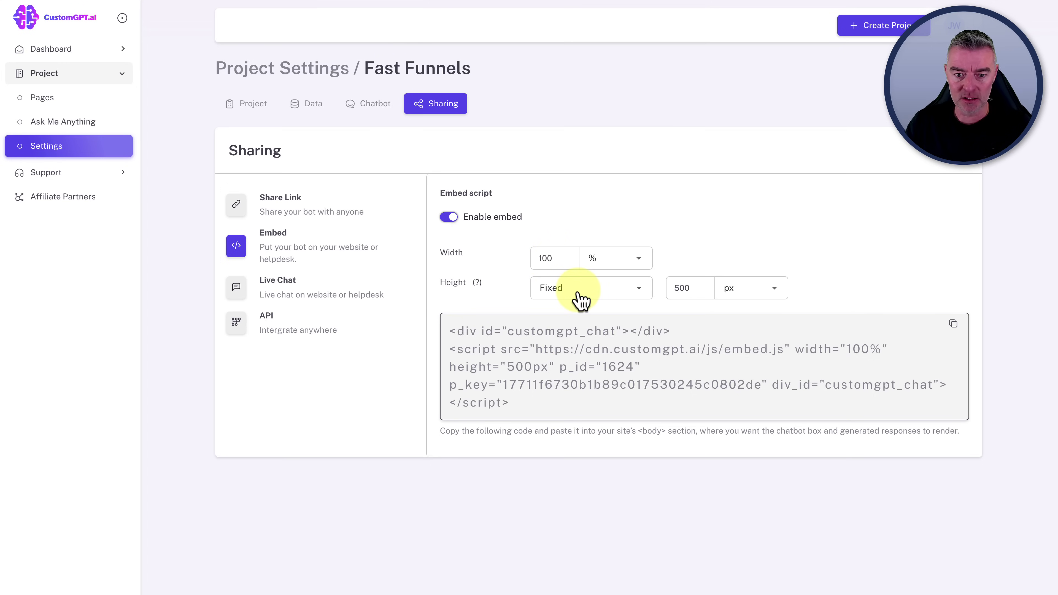
pyautogui.click(317, 297)
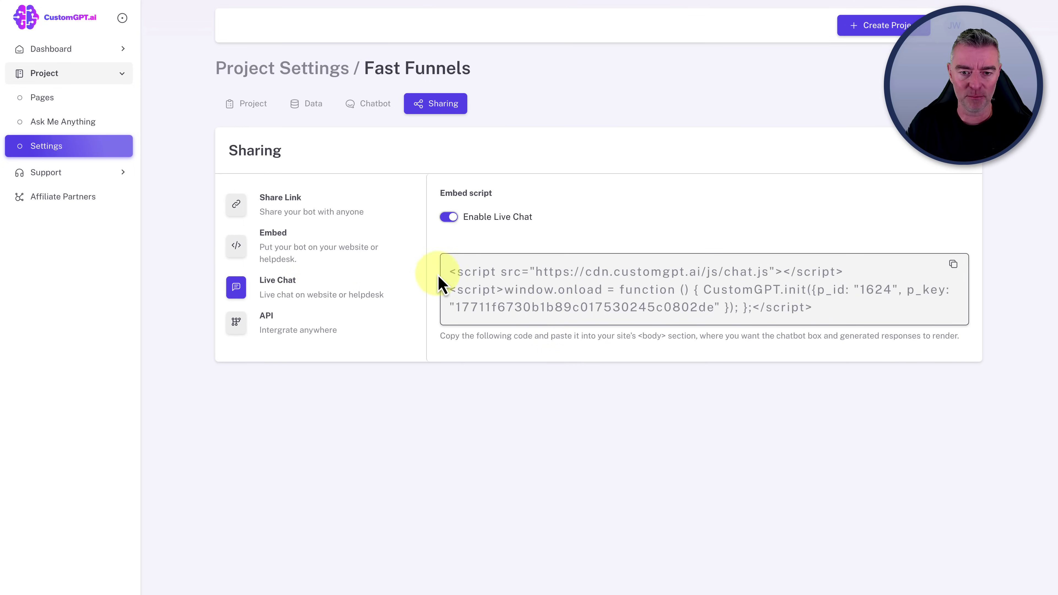
pyautogui.click(292, 331)
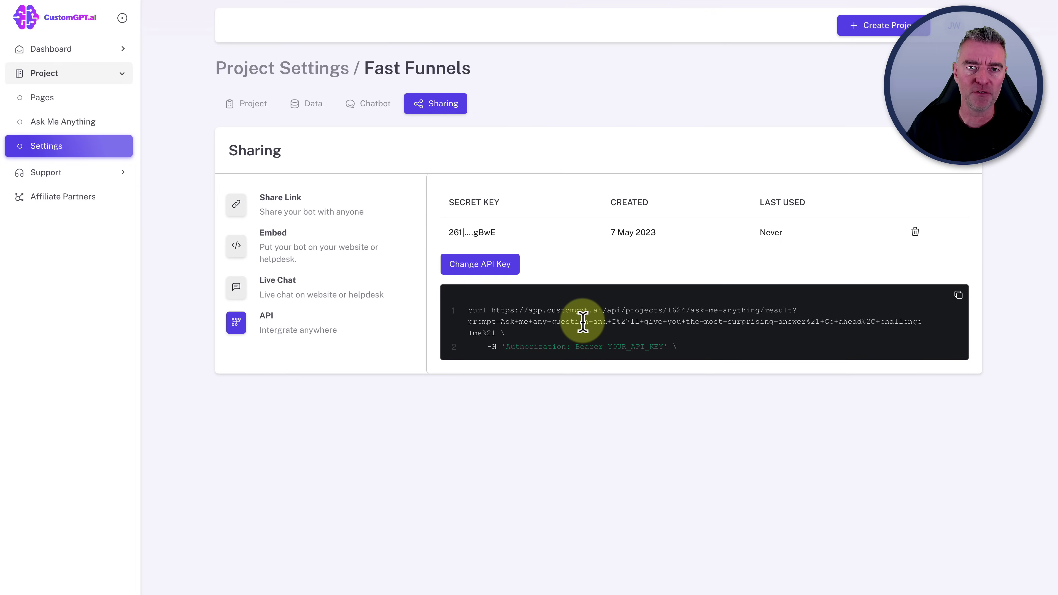
pyautogui.click(271, 292)
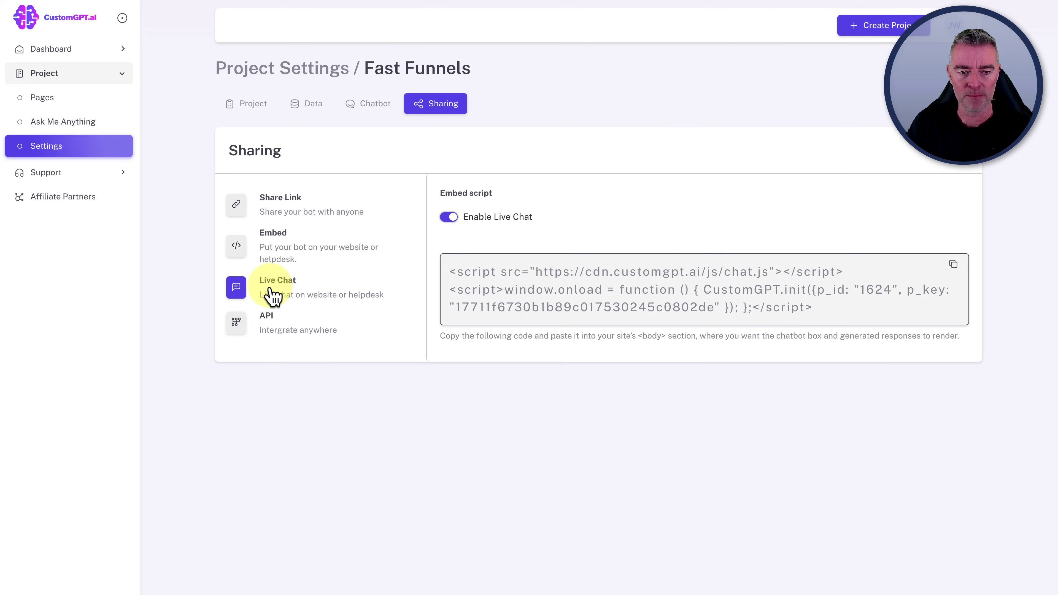
pyautogui.click(953, 268)
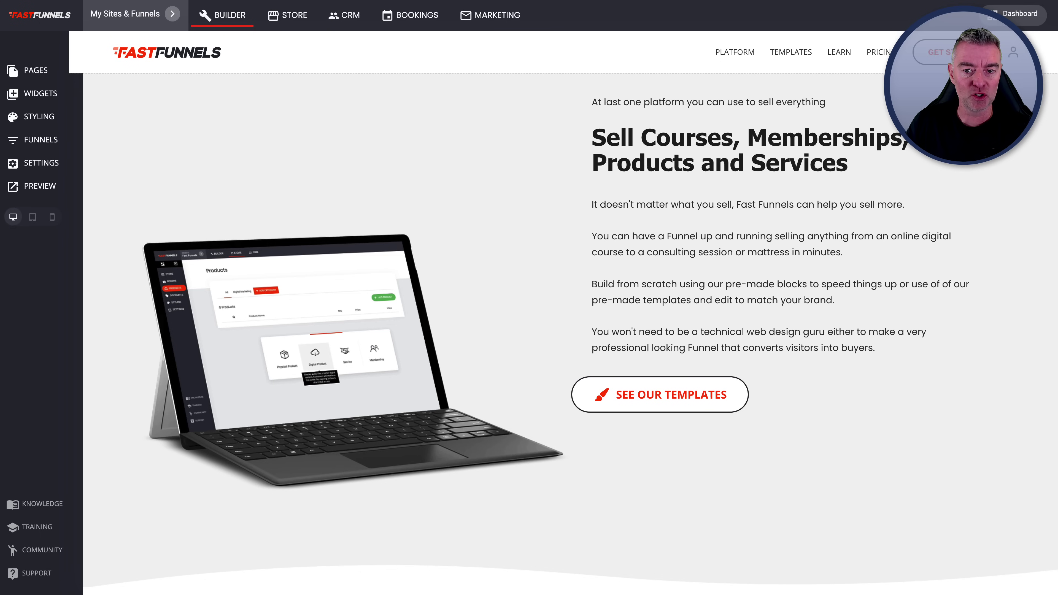
# - Paste the CustomGPT live chat script after the existing Page Head Markup code and save it
pyautogui.scroll(-2, 501, 255)
pyautogui.scroll(5, 501, 256)
pyautogui.scroll(3, 503, 261)
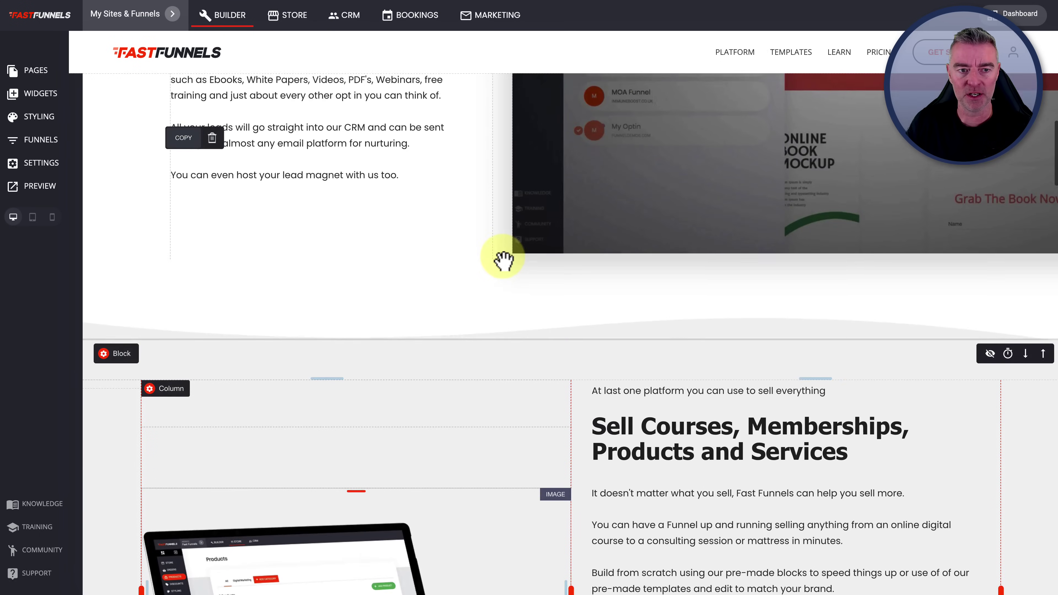
pyautogui.scroll(-5, 503, 260)
pyautogui.scroll(1, 503, 260)
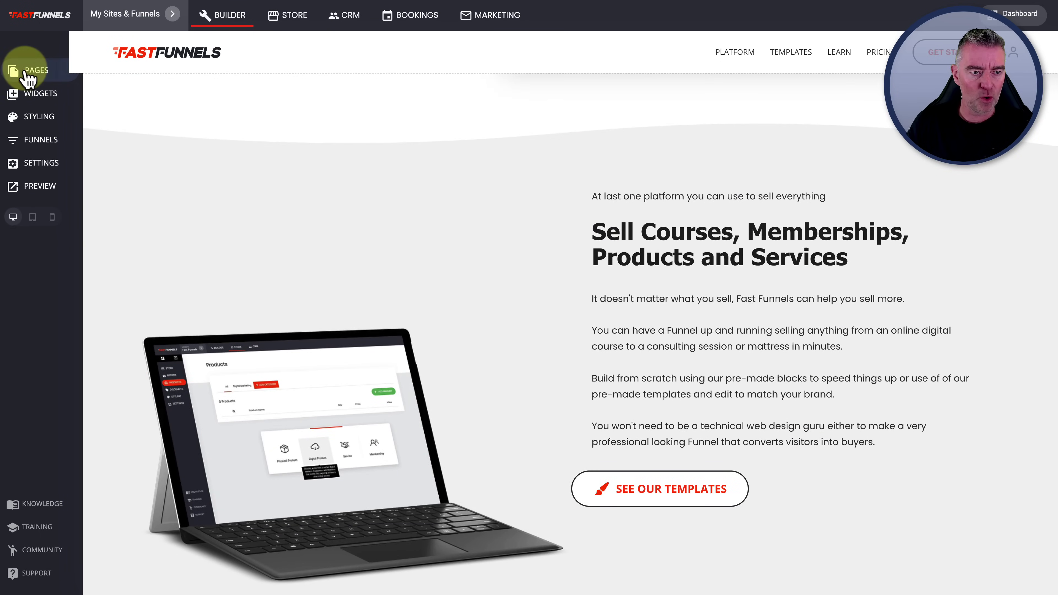
pyautogui.click(35, 165)
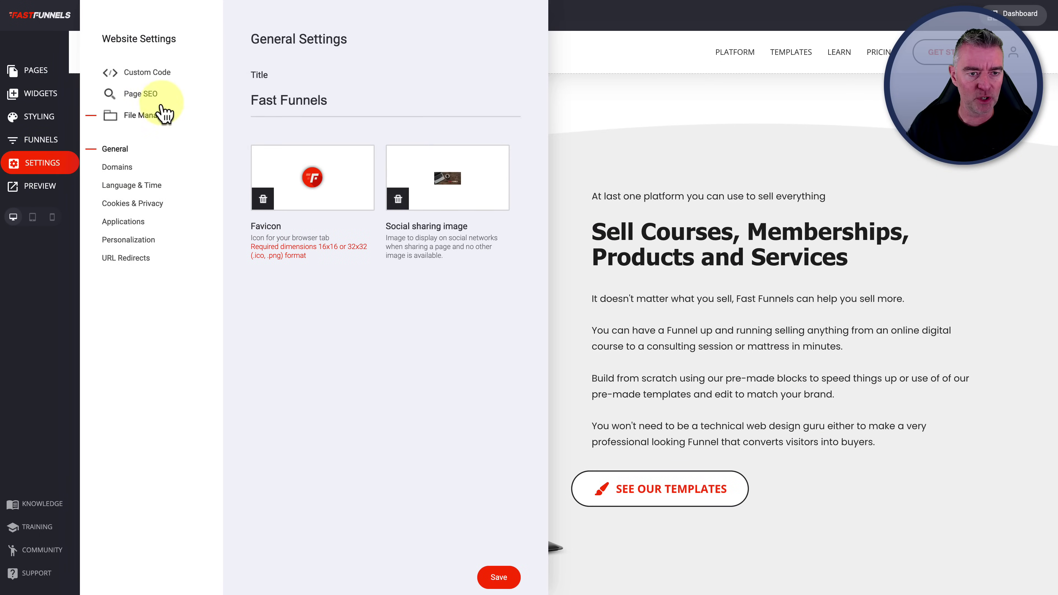
pyautogui.click(148, 73)
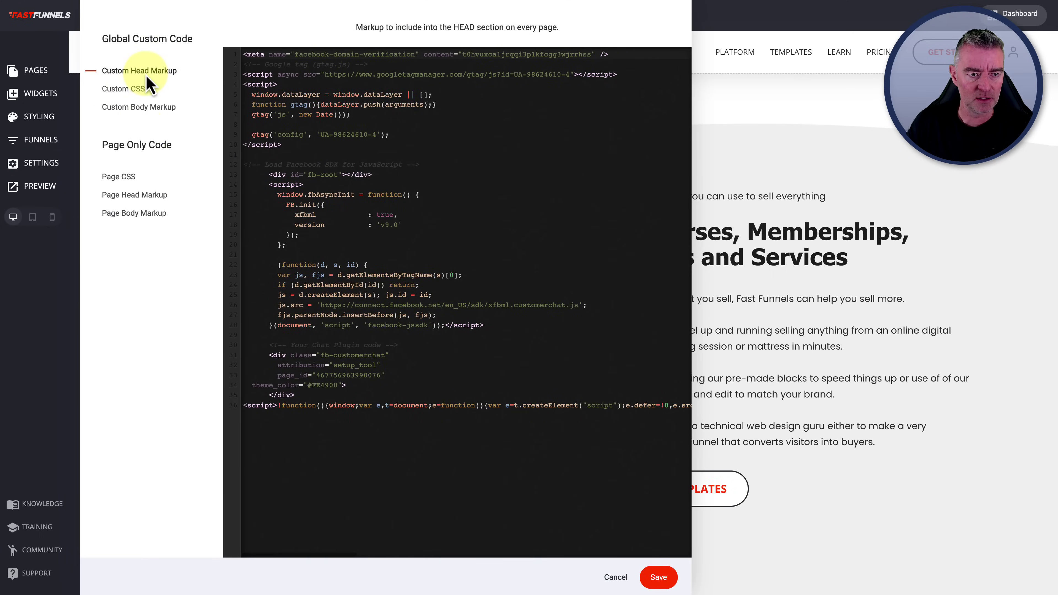
pyautogui.click(125, 196)
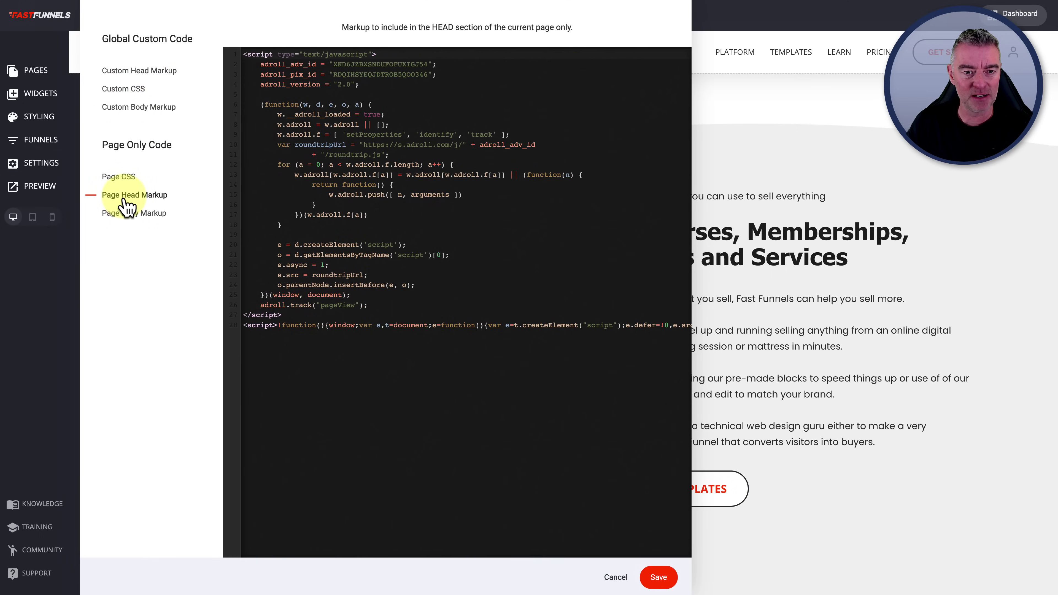
pyautogui.click(307, 359)
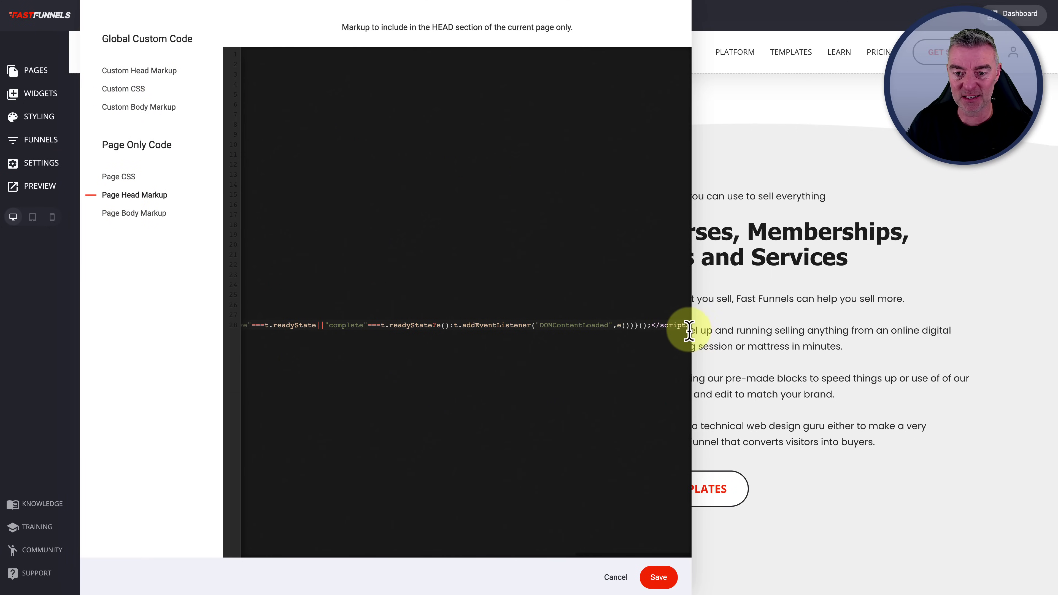
pyautogui.press('Return')
pyautogui.press('Return')
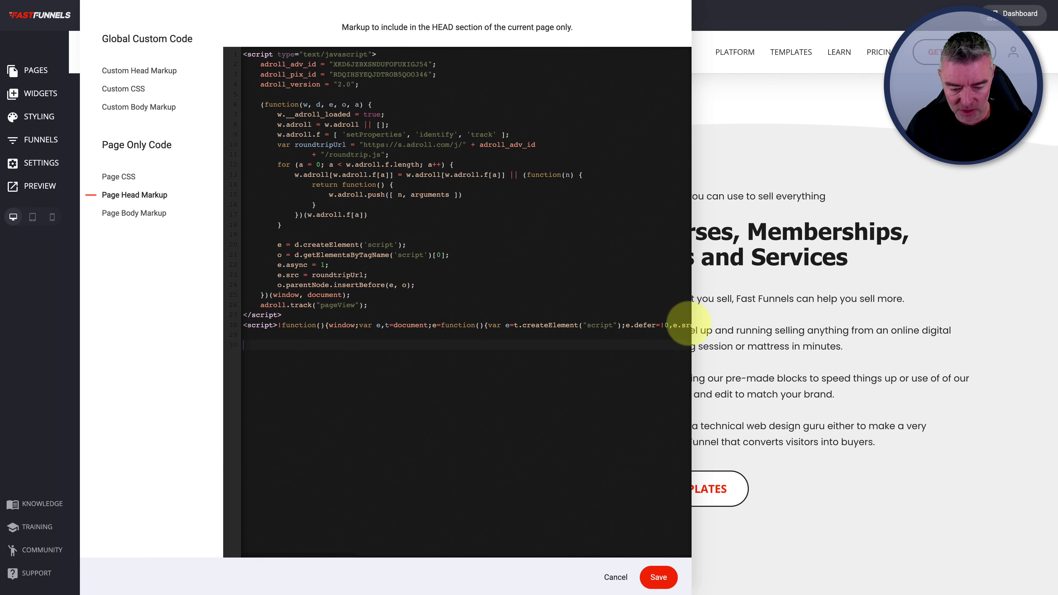
pyautogui.hotkey('ctrl', 'v')
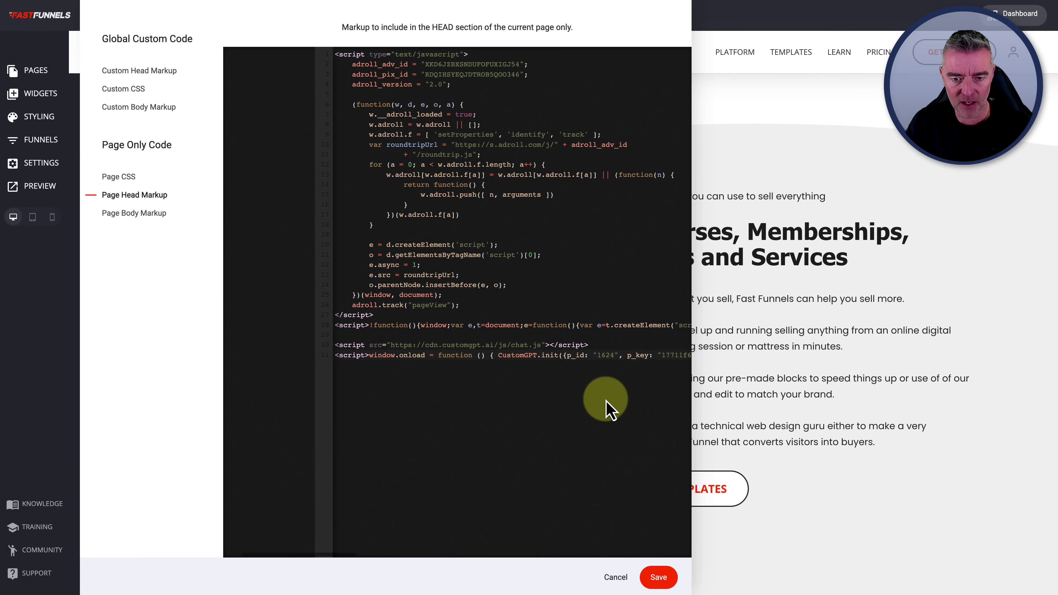
pyautogui.click(659, 577)
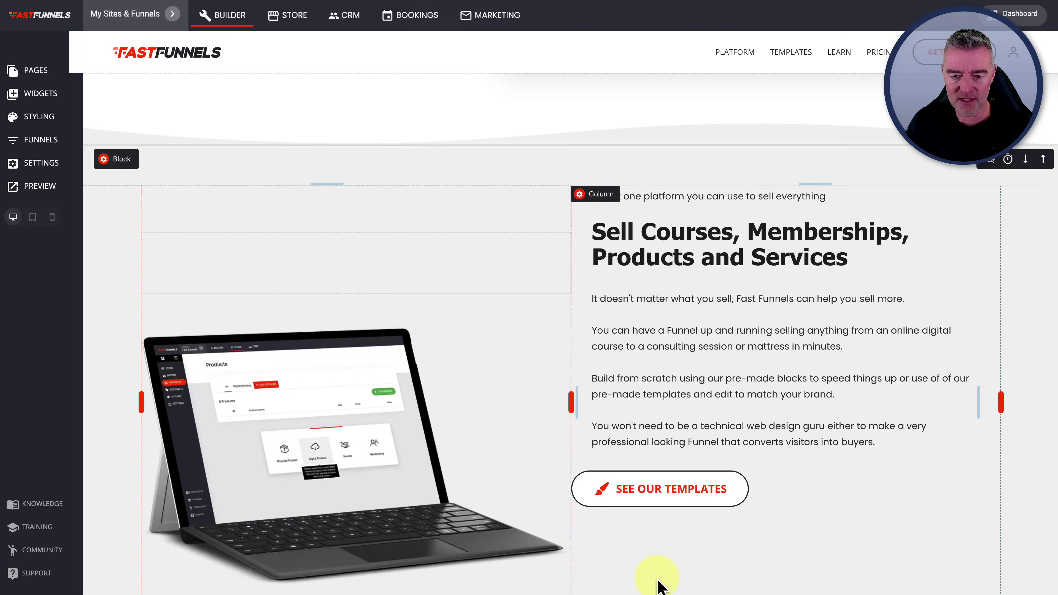
# - Preview the page in a new tab and dismiss the site's existing Messenger chat
pyautogui.click(42, 186)
pyautogui.click(506, 21)
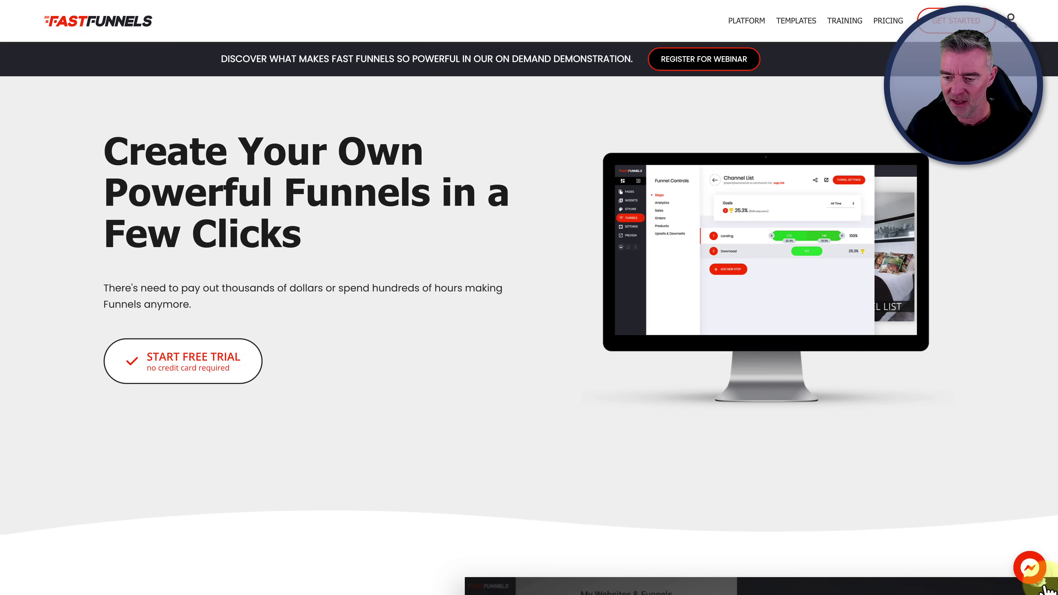
pyautogui.click(1045, 587)
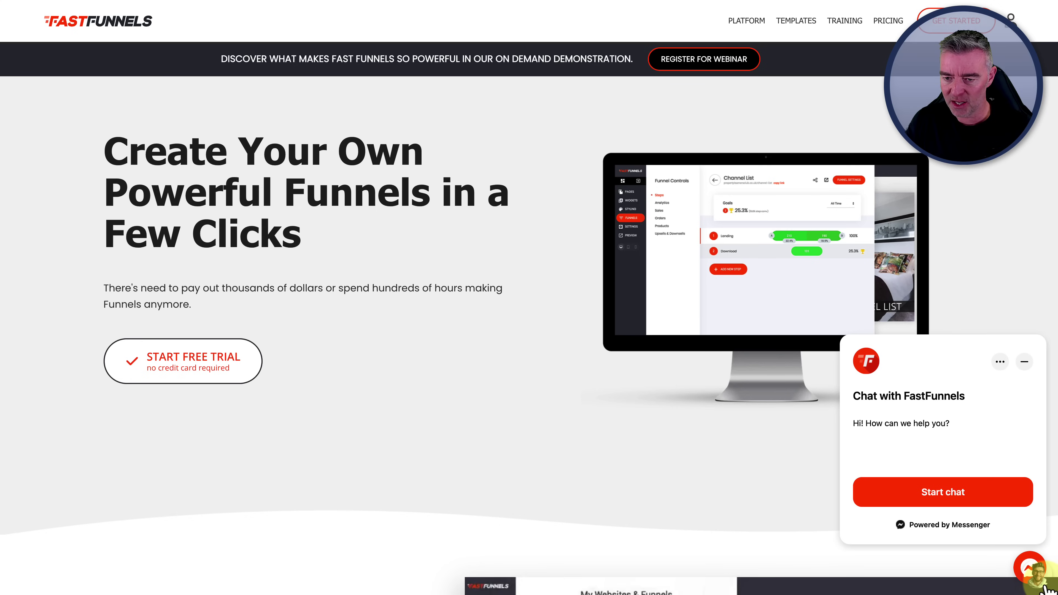
pyautogui.click(1025, 365)
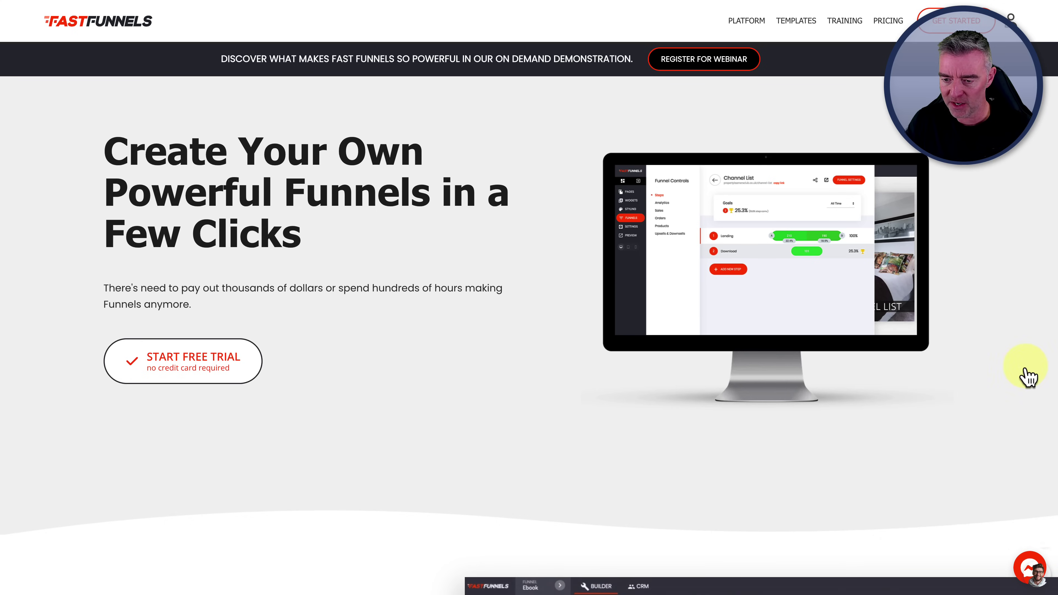
# - Open the CustomGPT chat panel, browse its suggested questions, and focus the message box
pyautogui.click(1043, 587)
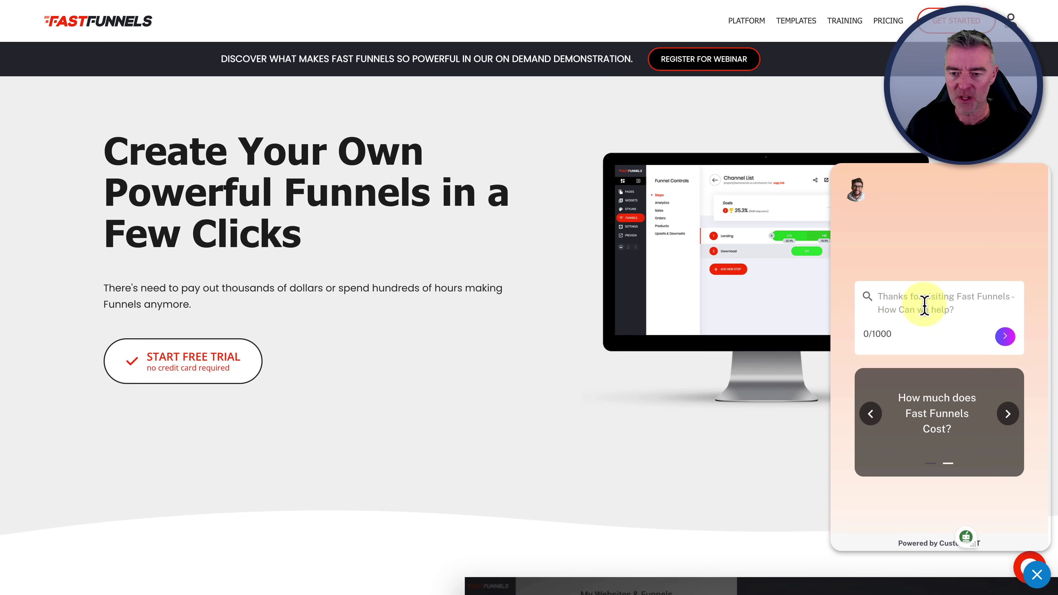
pyautogui.click(1008, 415)
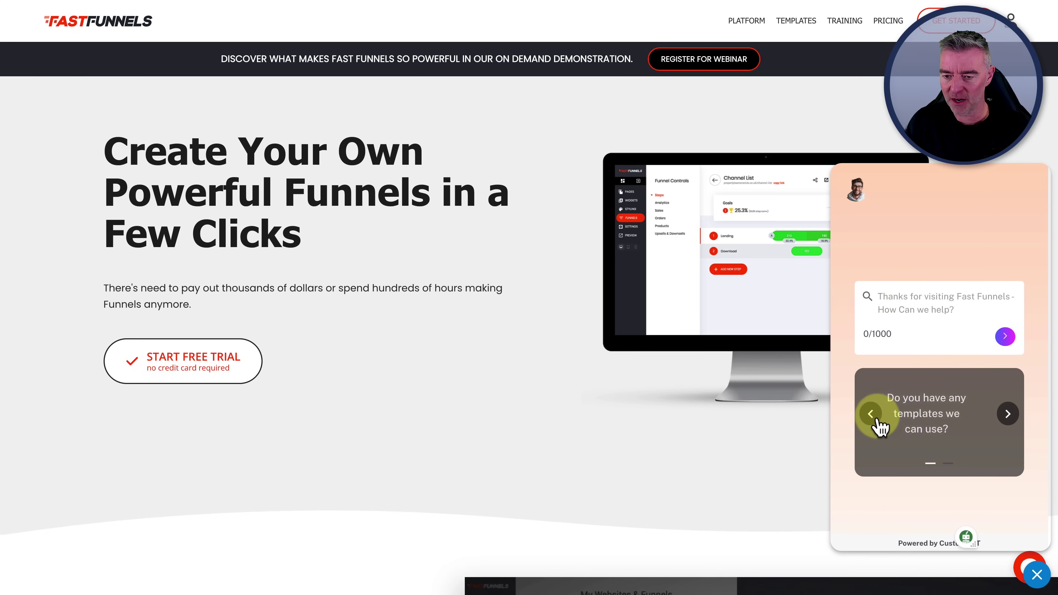
pyautogui.click(910, 299)
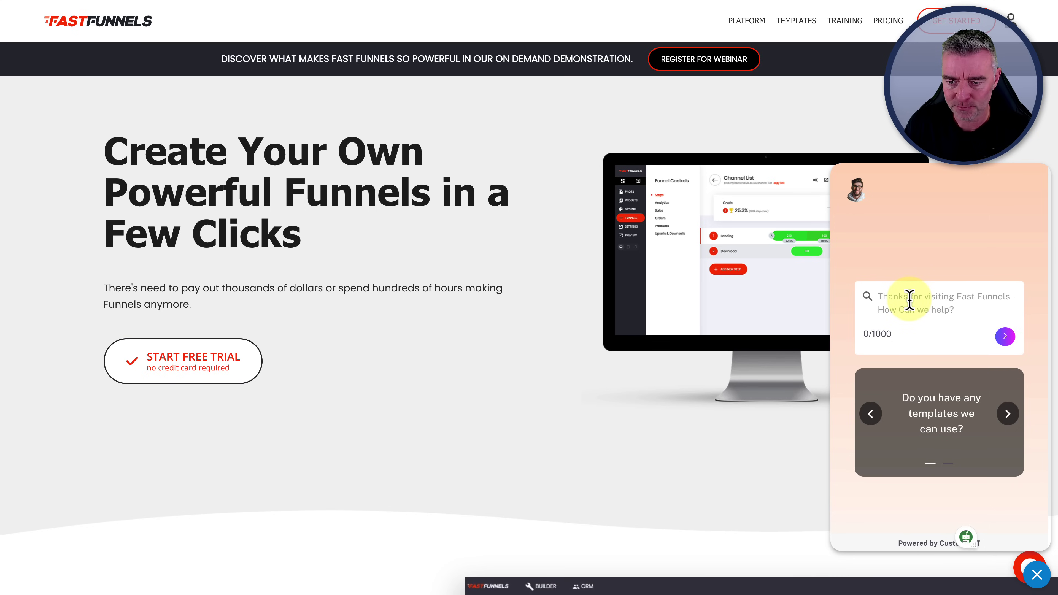
# - Ask the embedded chatbot 'Can you create a sales funnel with fast funnels?' and move its badge aside
pyautogui.write('Can yo')
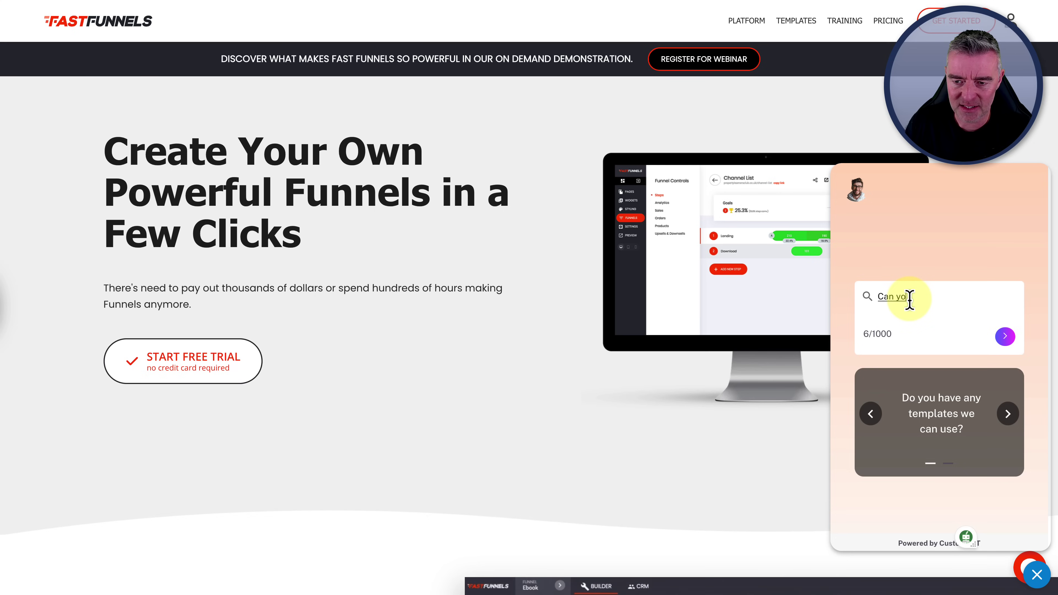
pyautogui.write('u create a sales funnel with')
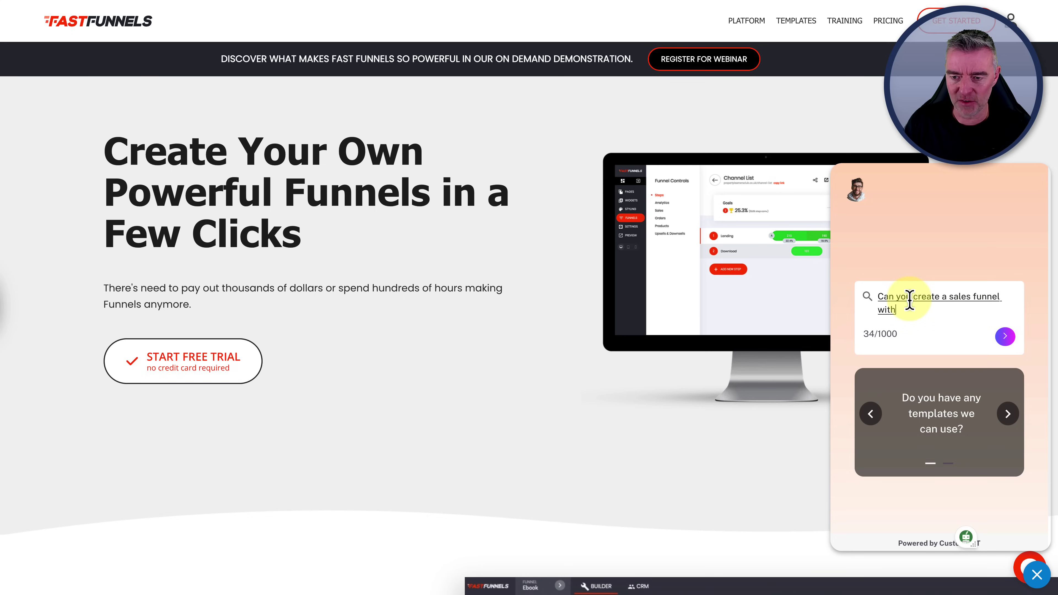
pyautogui.write(' fast funnels?')
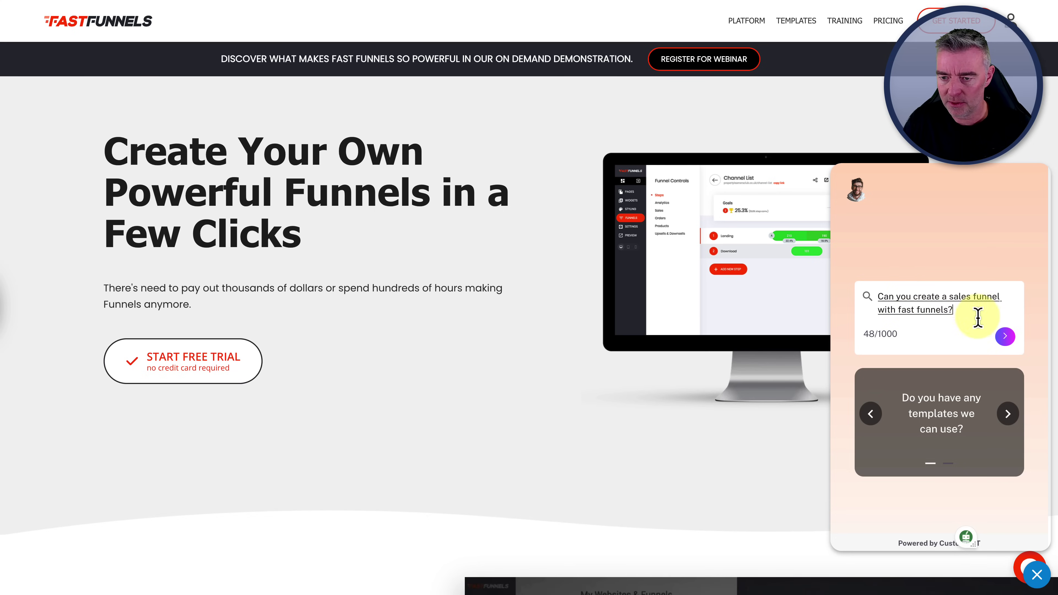
pyautogui.click(1006, 337)
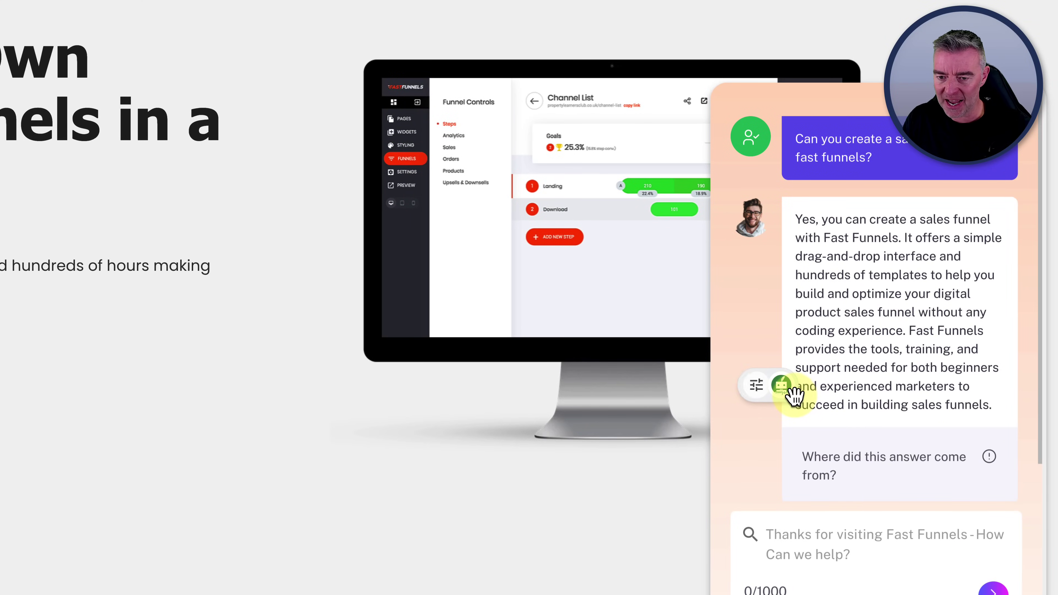
pyautogui.moveTo(782, 385); pyautogui.dragTo(780, 245)
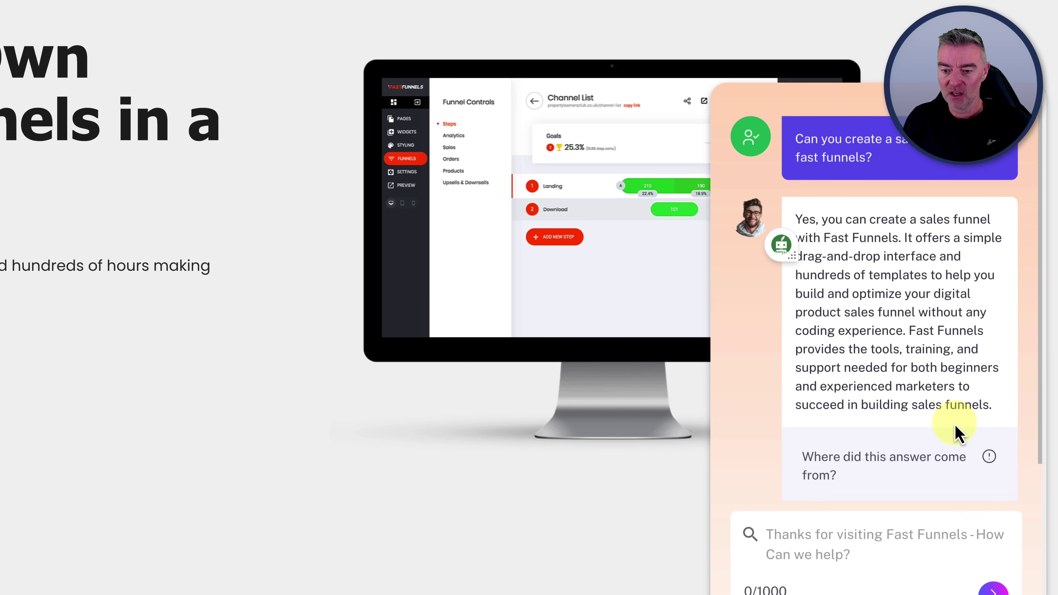
pyautogui.scroll(-5, 956, 433)
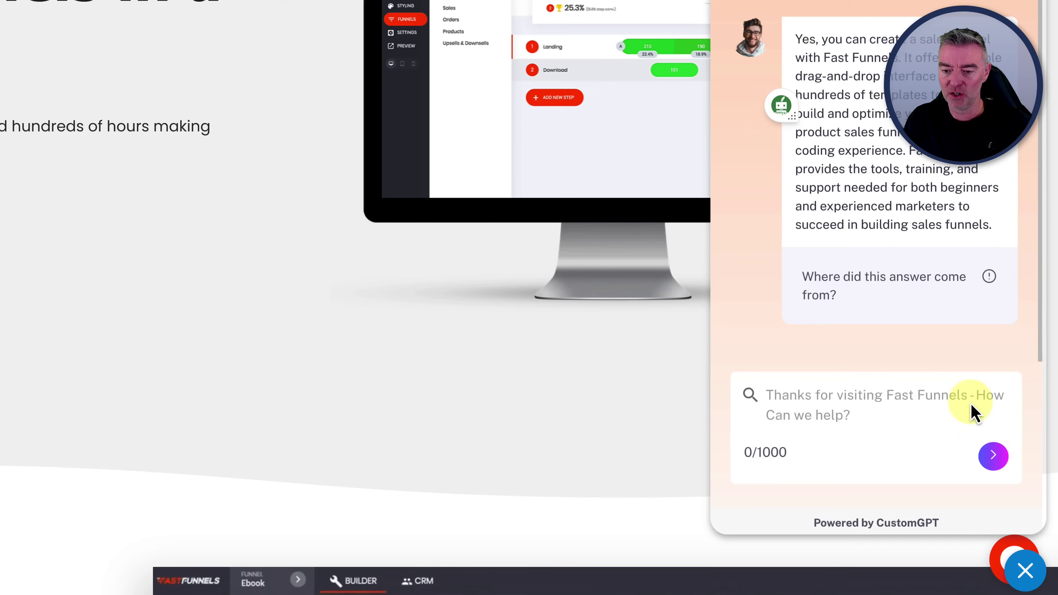
# - Reveal the answer's sources and step through them to the fourth one
pyautogui.click(987, 287)
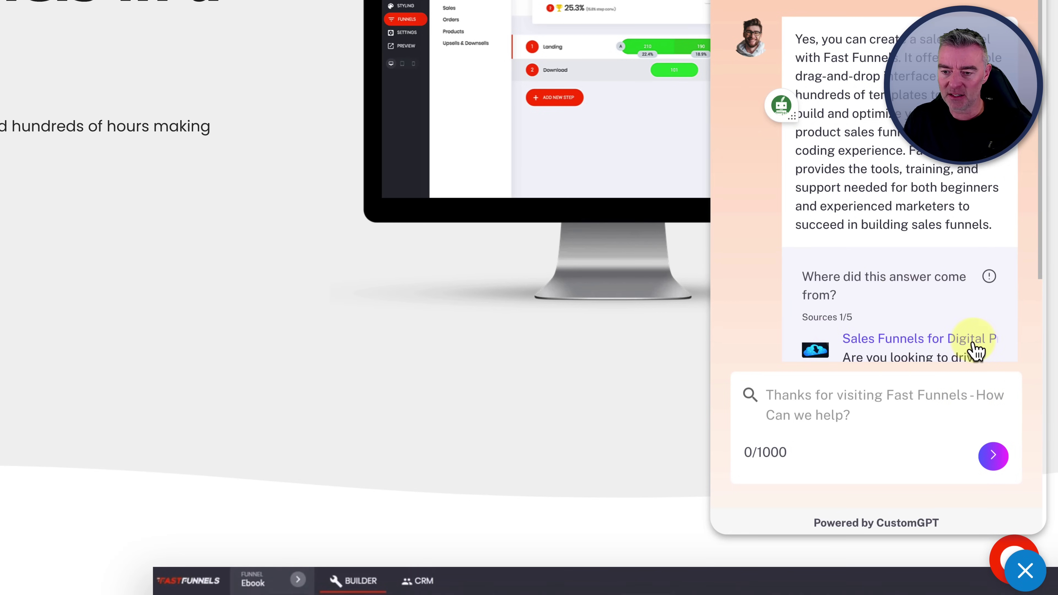
pyautogui.click(991, 345)
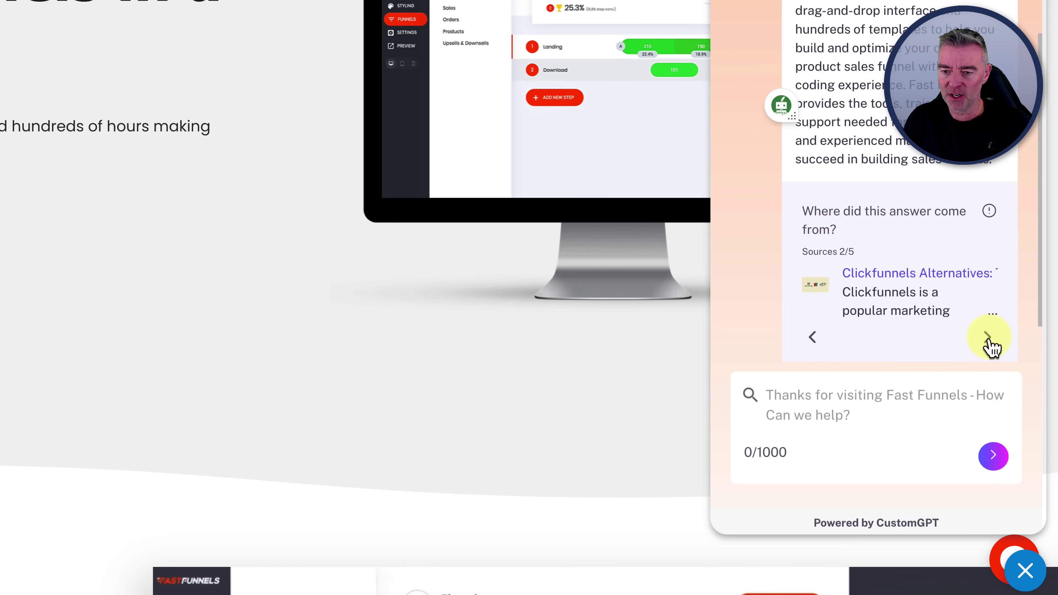
pyautogui.click(987, 338)
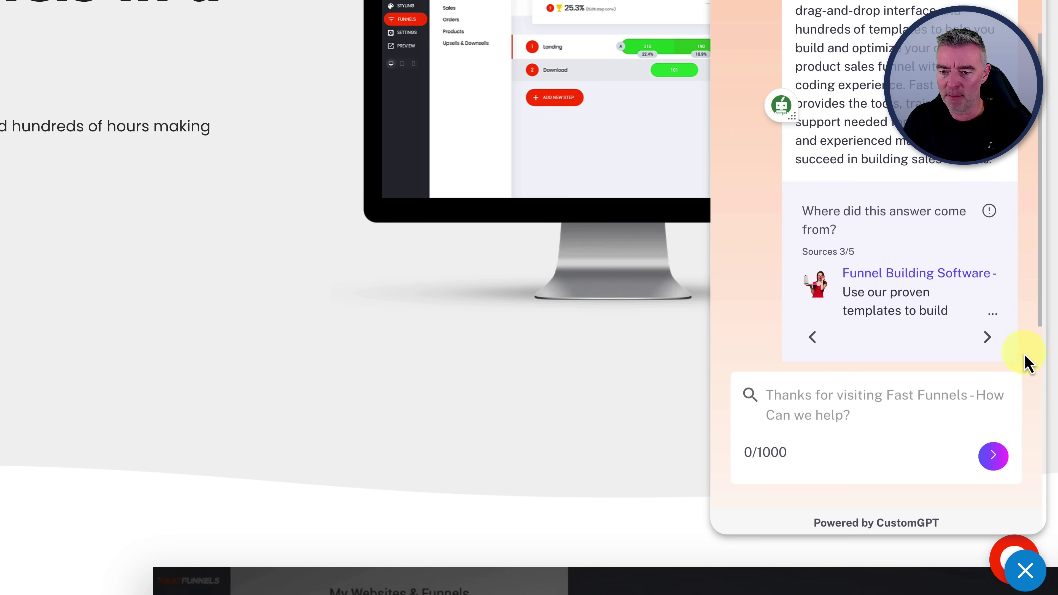
pyautogui.click(988, 339)
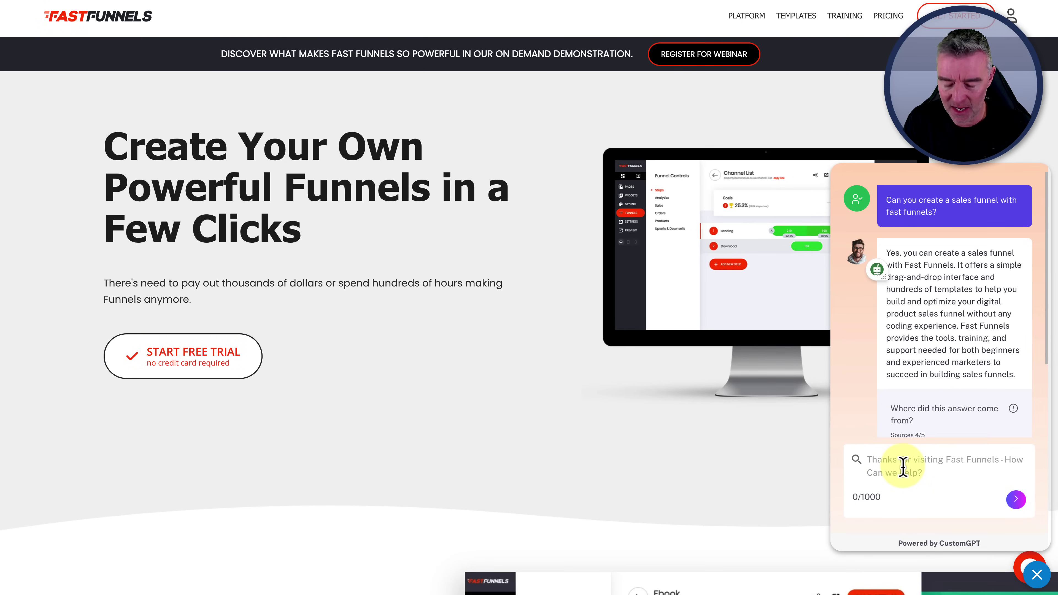
pyautogui.click(903, 467)
pyautogui.write('How much do all')
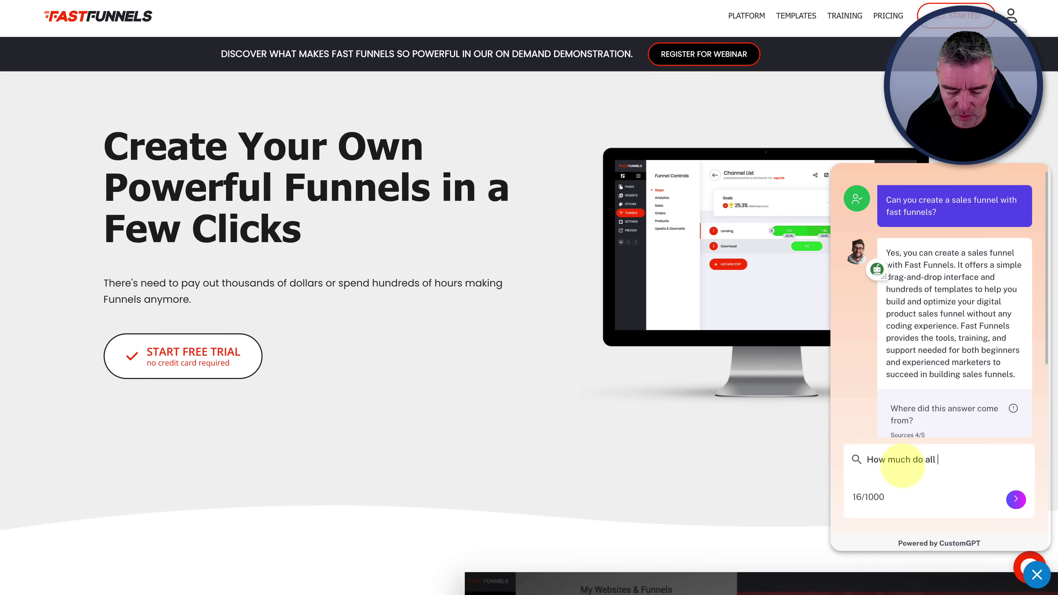
pyautogui.write(' the p')
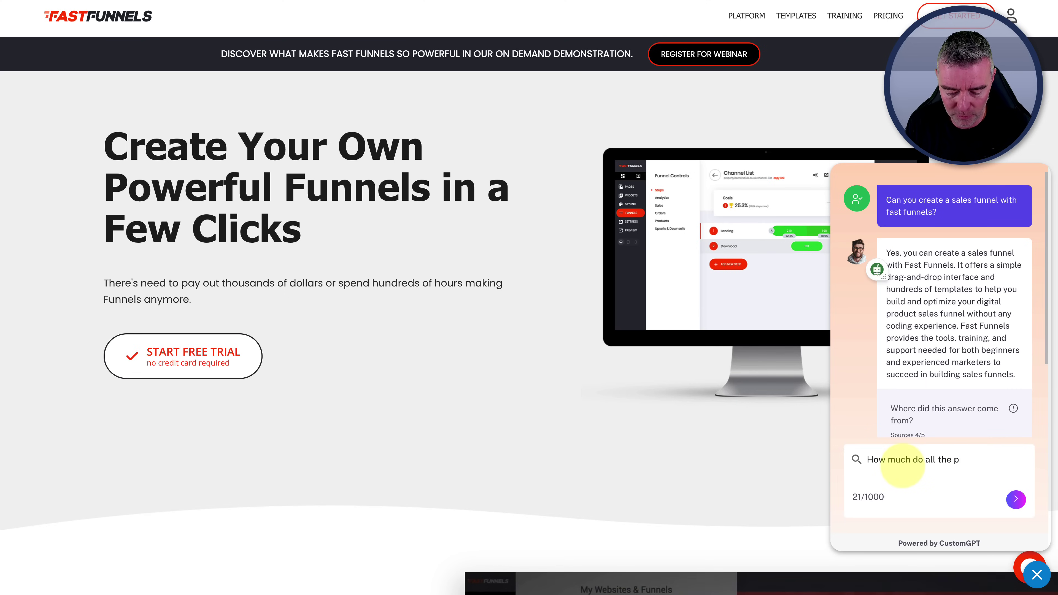
pyautogui.write('ricing plans cost?')
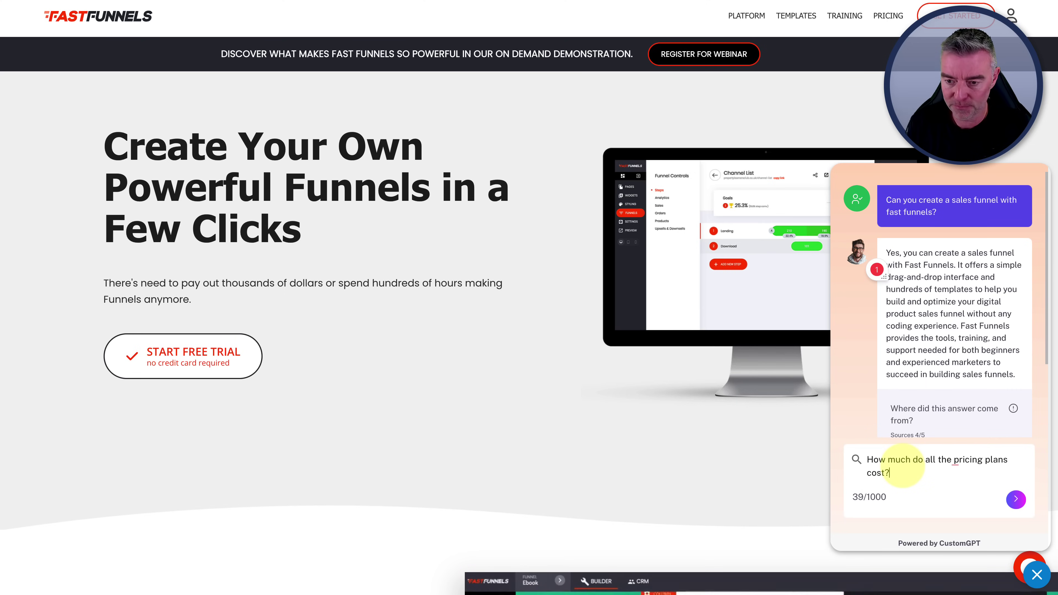
pyautogui.press('Return')
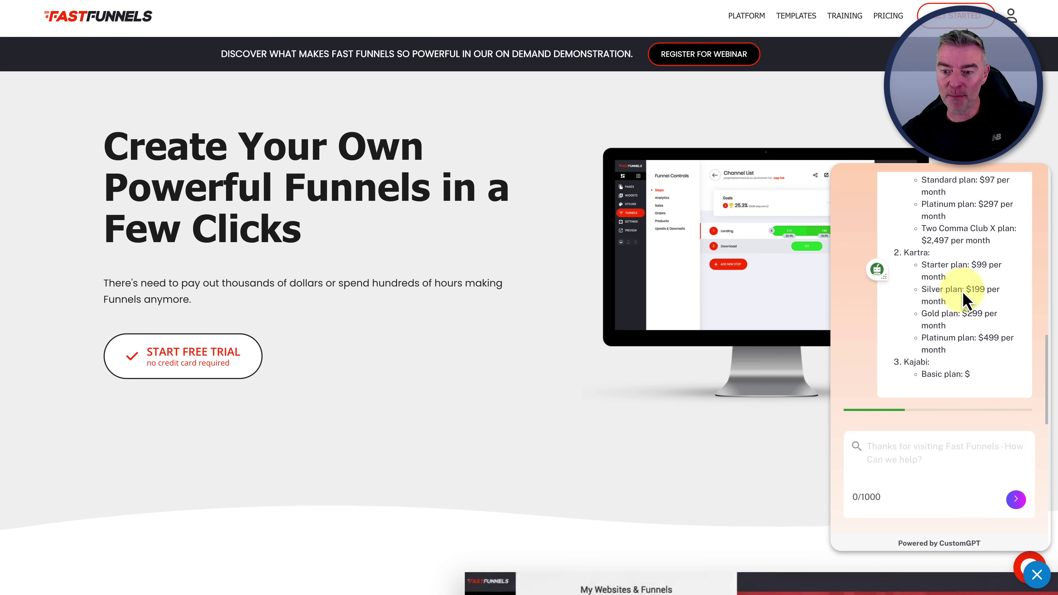
pyautogui.scroll(5, 966, 300)
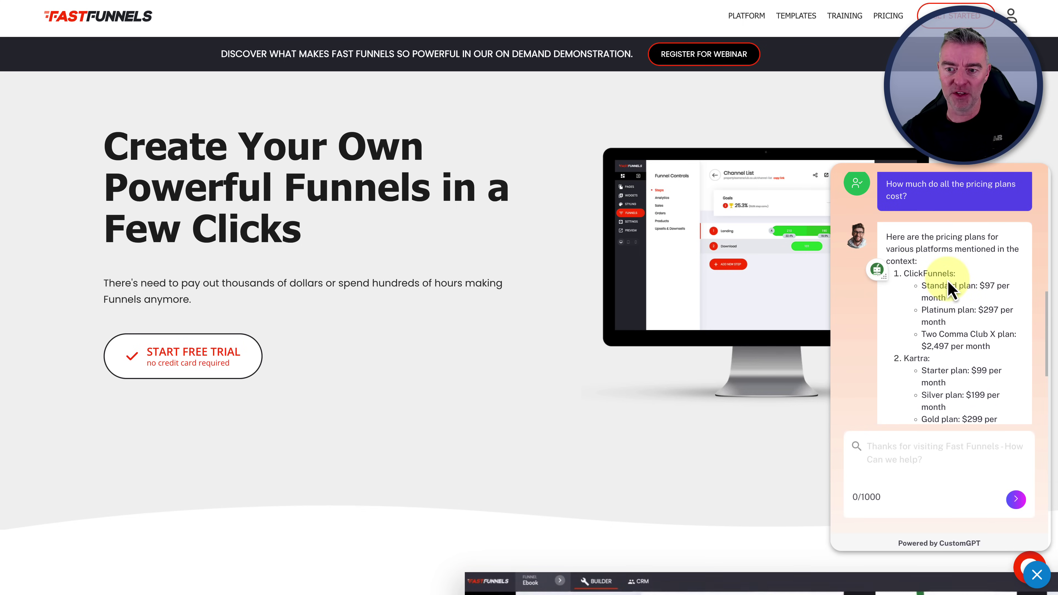
pyautogui.scroll(-3, 950, 288)
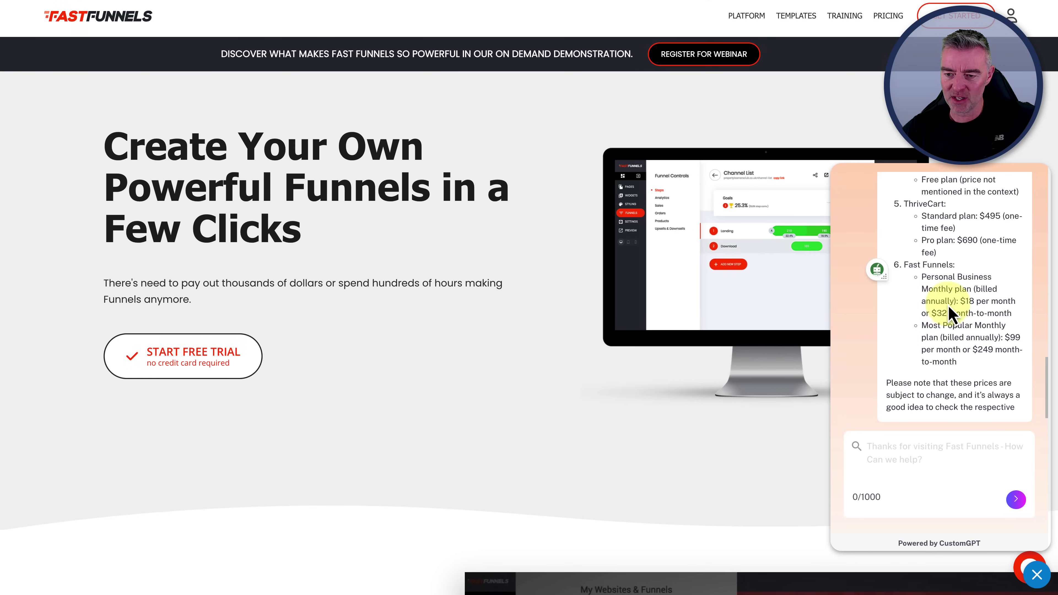
pyautogui.scroll(10, 950, 348)
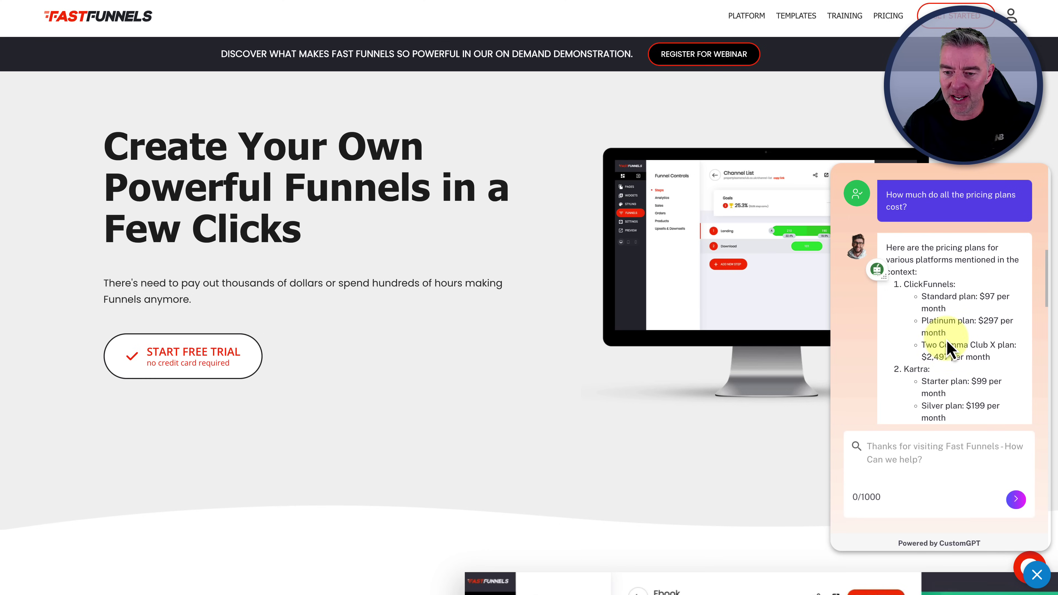
pyautogui.scroll(-10, 945, 343)
pyautogui.scroll(15, 953, 300)
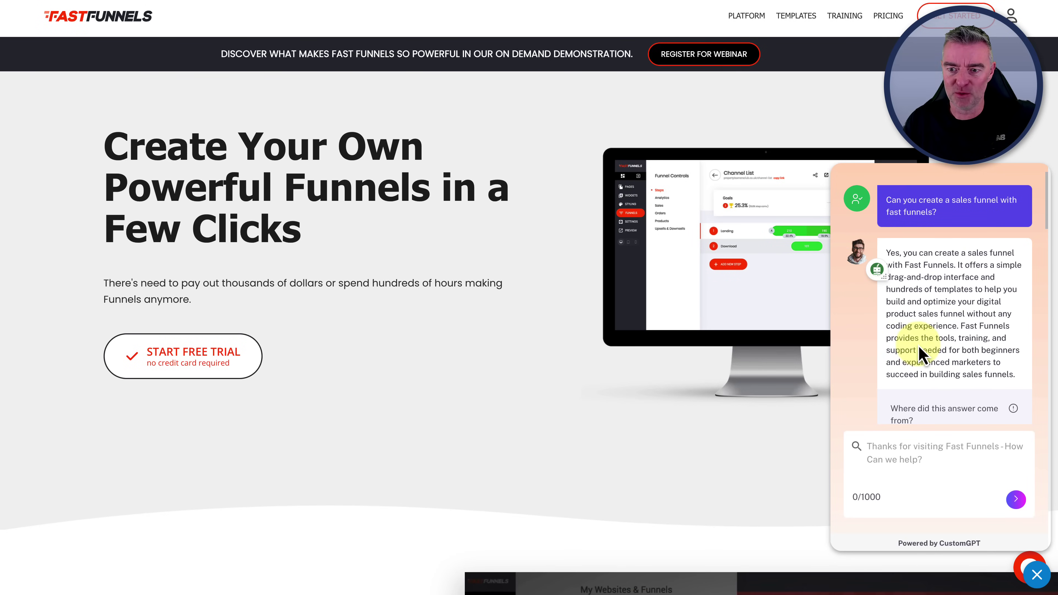
pyautogui.scroll(-15, 917, 346)
pyautogui.scroll(1, 954, 282)
pyautogui.scroll(1, 954, 281)
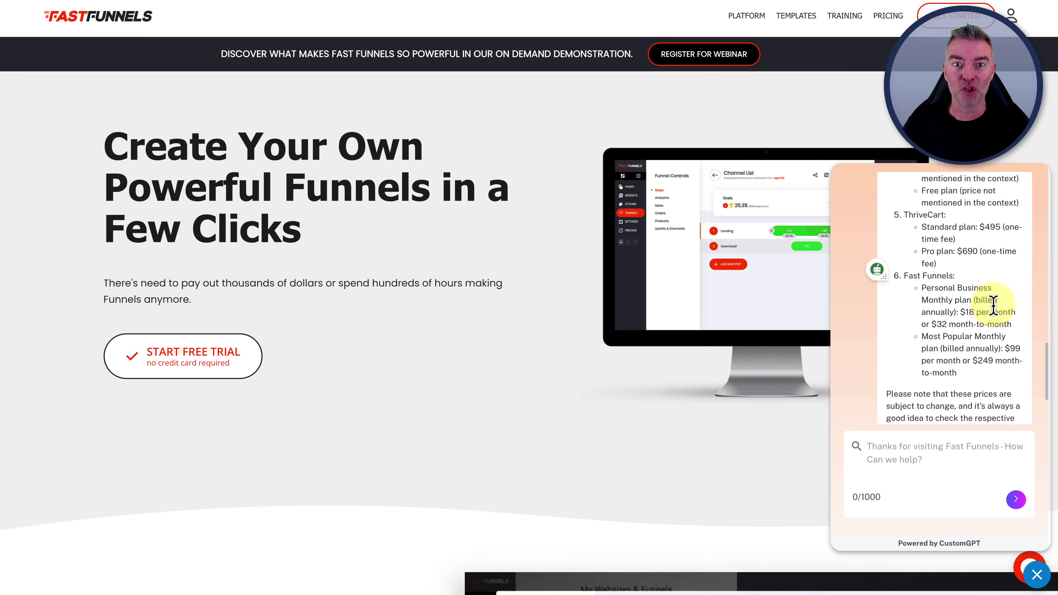
pyautogui.scroll(15, 993, 302)
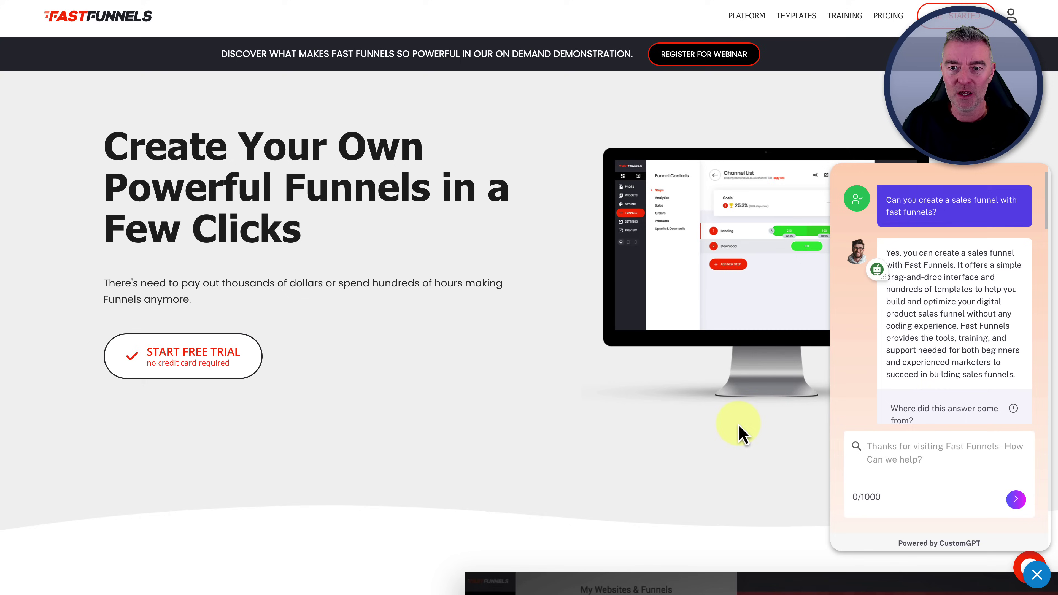
# - Close the live chat window on the Fast Funnels site
pyautogui.click(1037, 578)
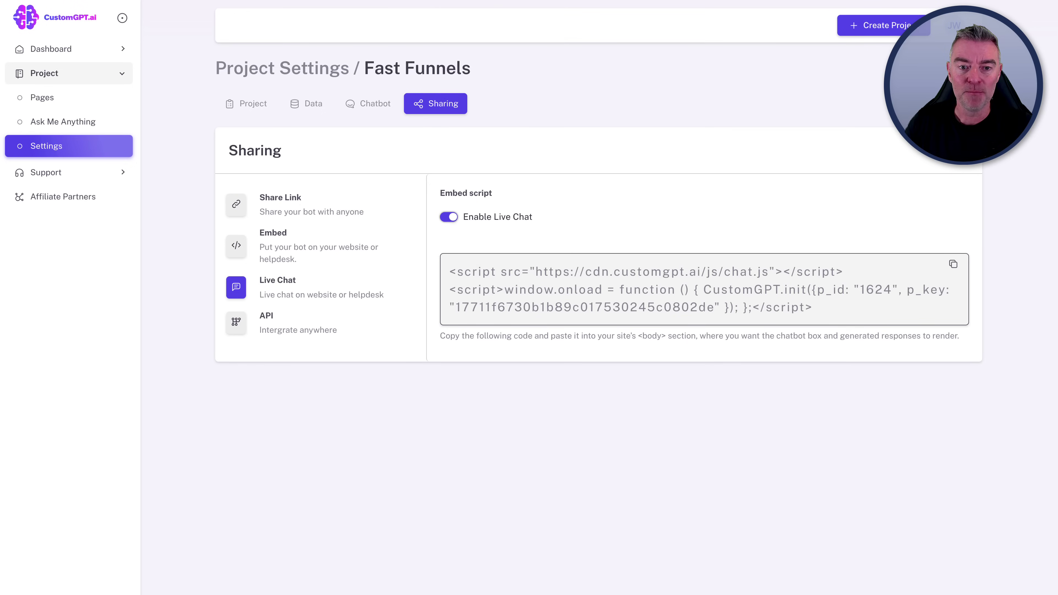
# - Scroll through the list of pages crawled for Fast Funnels
pyautogui.click(44, 110)
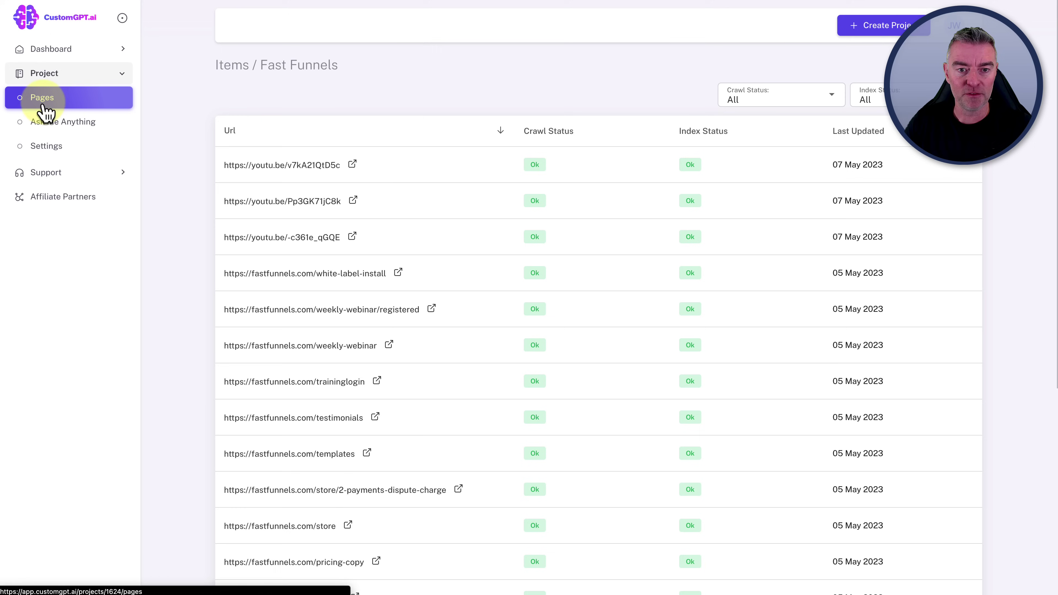
pyautogui.scroll(-5, 525, 459)
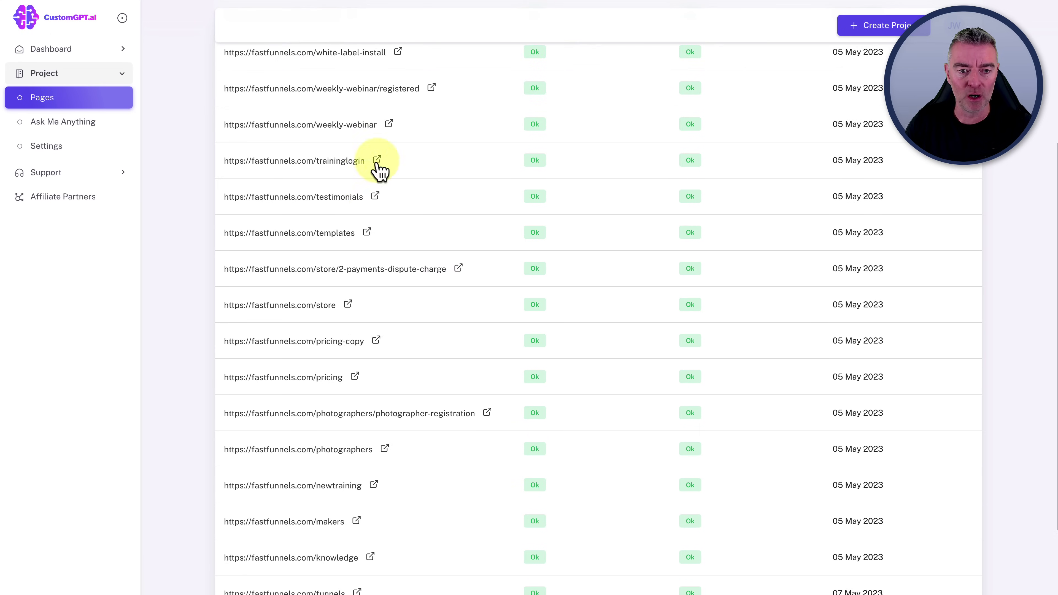
pyautogui.scroll(-3, 350, 468)
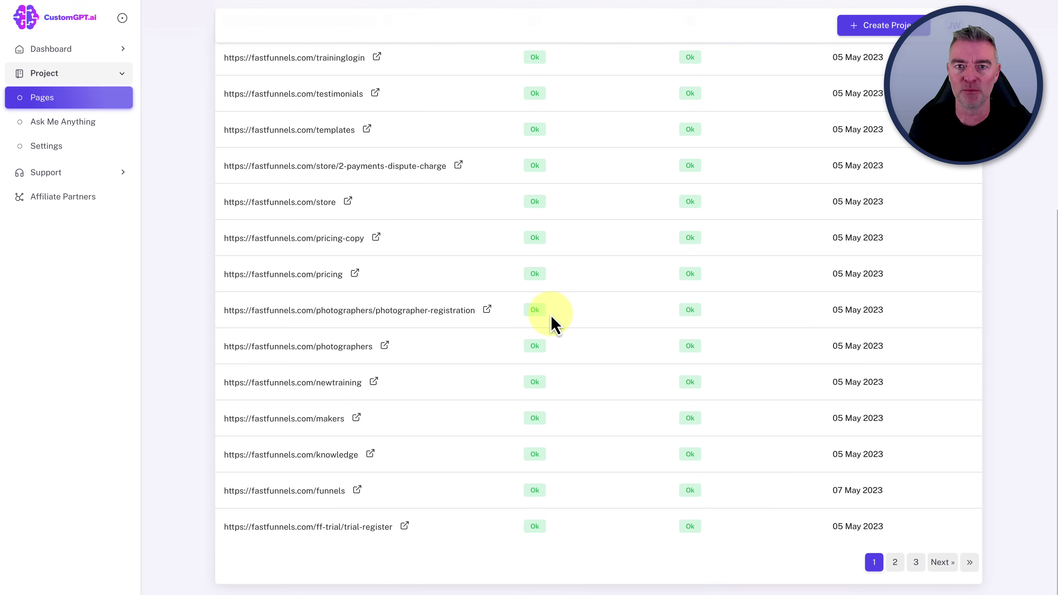
pyautogui.scroll(8, 554, 324)
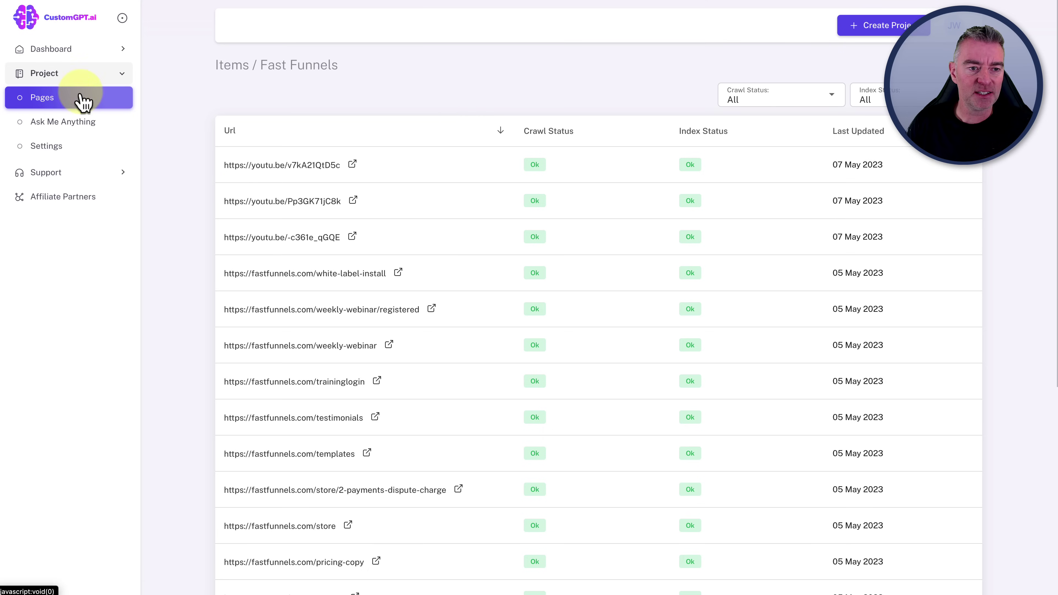
# - Check the Ask Me Anything chat, then open Fast Funnels Project Settings with Support expanded
pyautogui.click(64, 126)
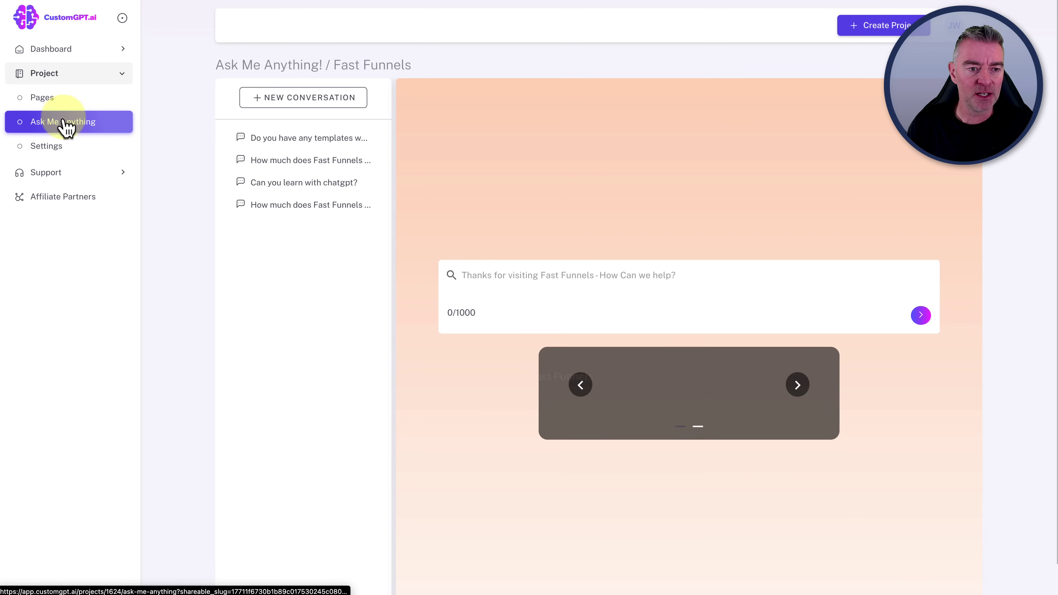
pyautogui.click(50, 148)
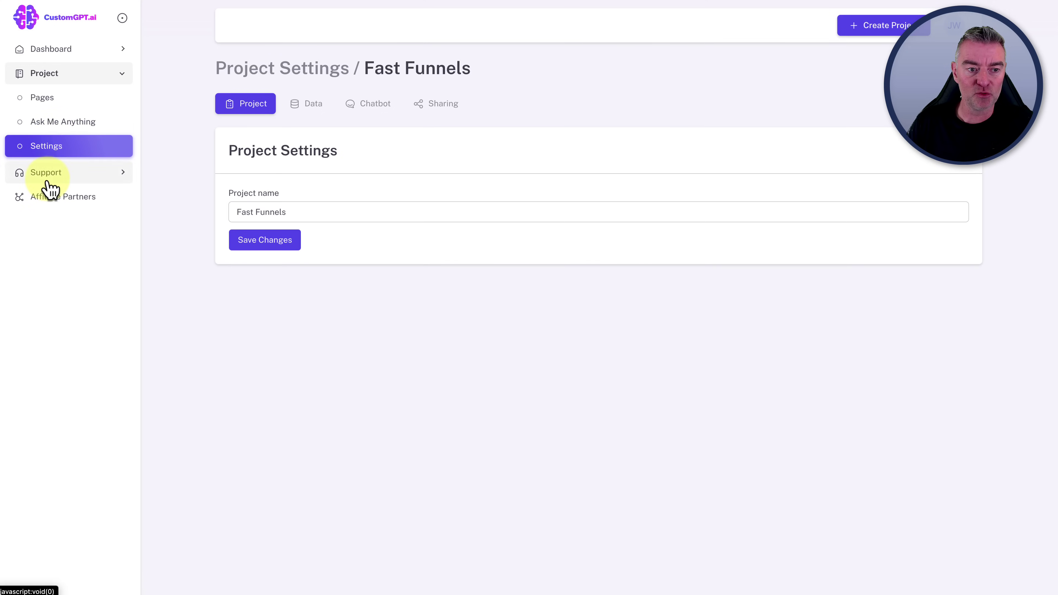
pyautogui.click(48, 174)
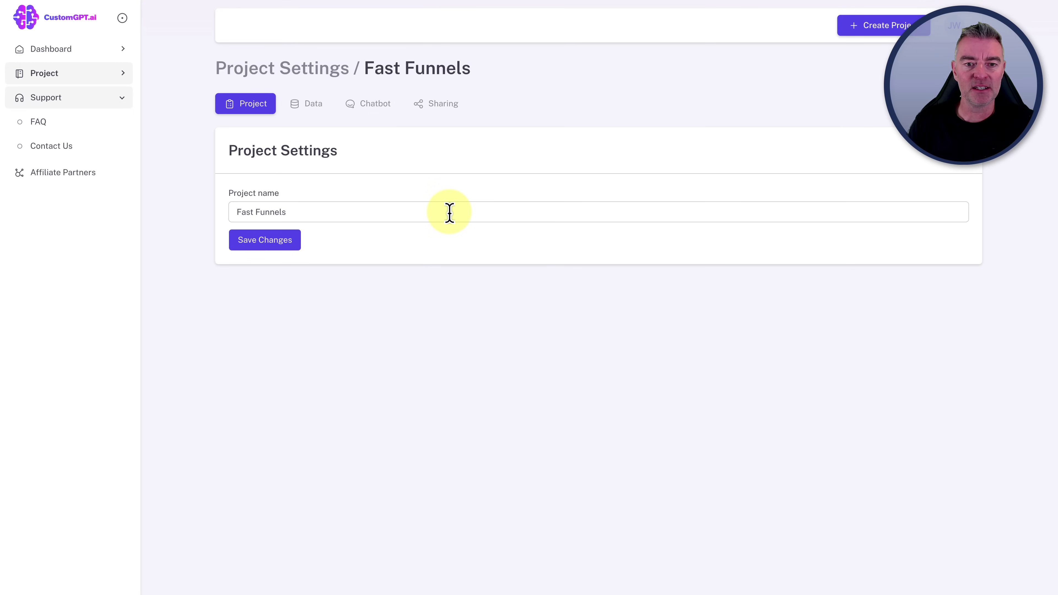
pyautogui.click(855, 28)
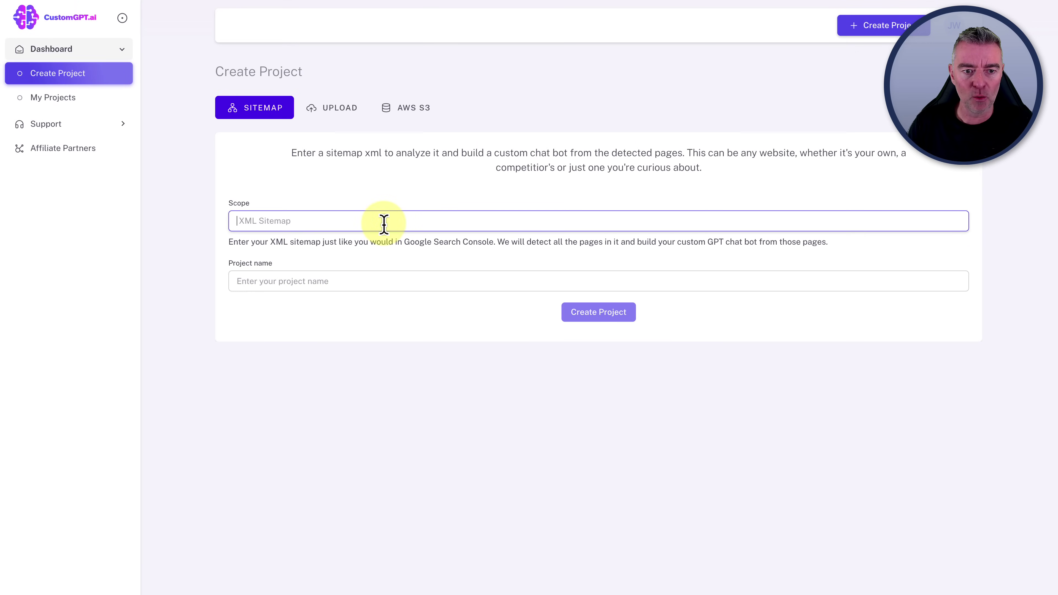
pyautogui.write('htts')
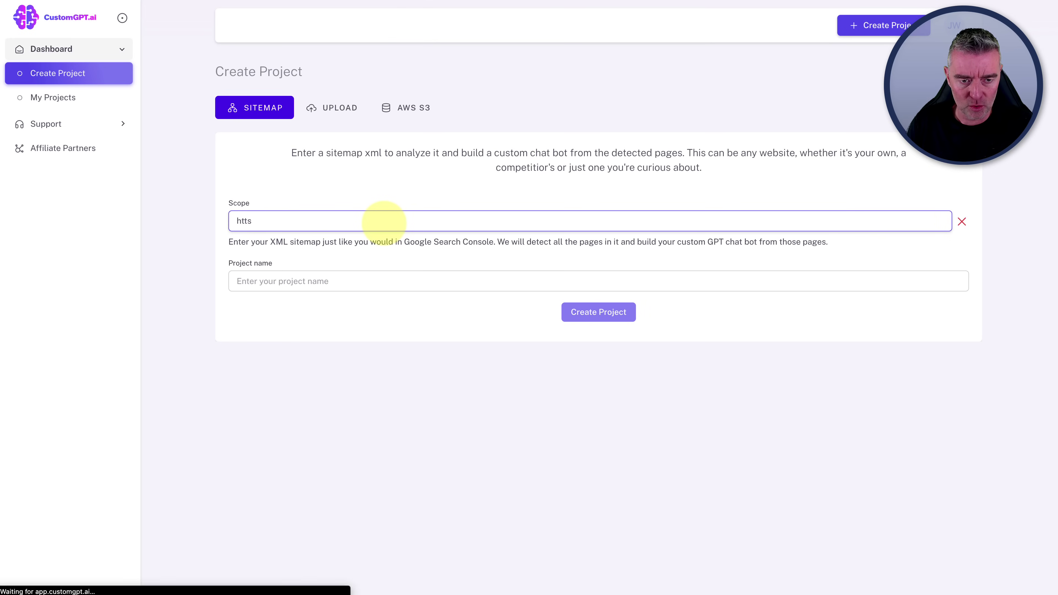
pyautogui.press('BackSpace')
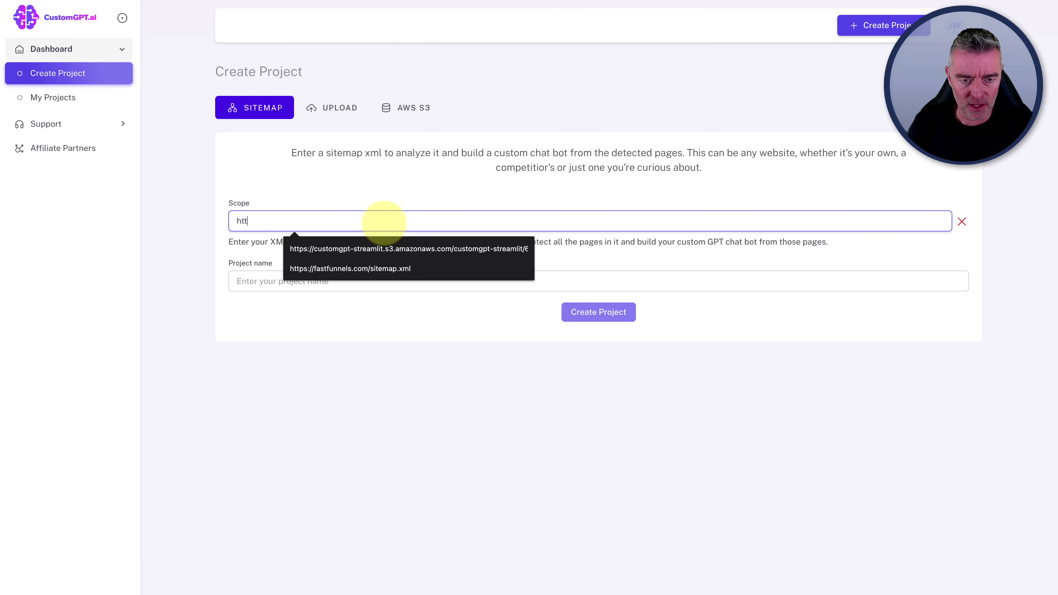
pyautogui.write('ps')
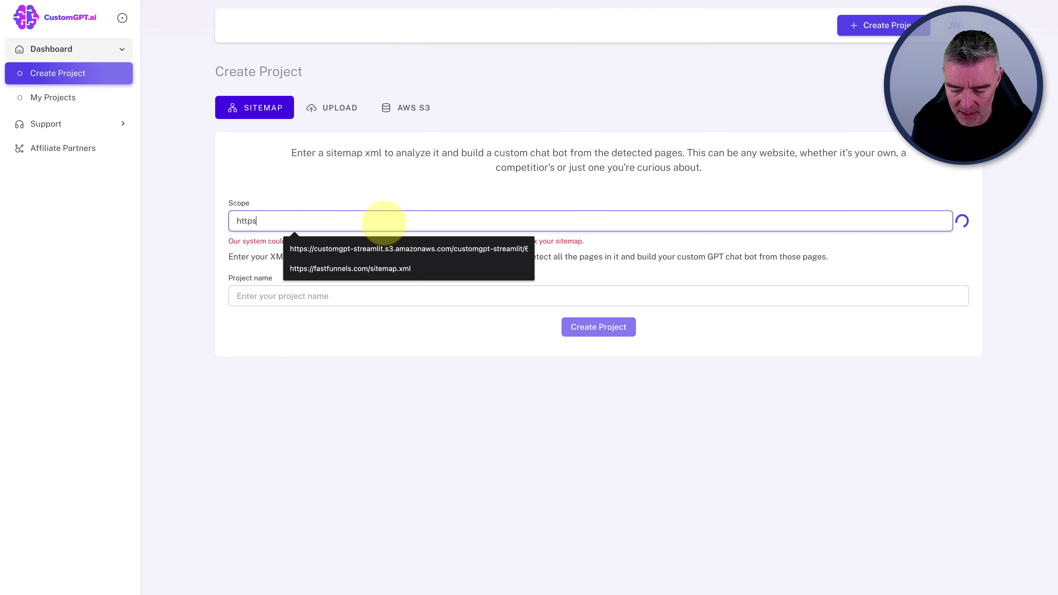
pyautogui.write('://chatgptskool.com')
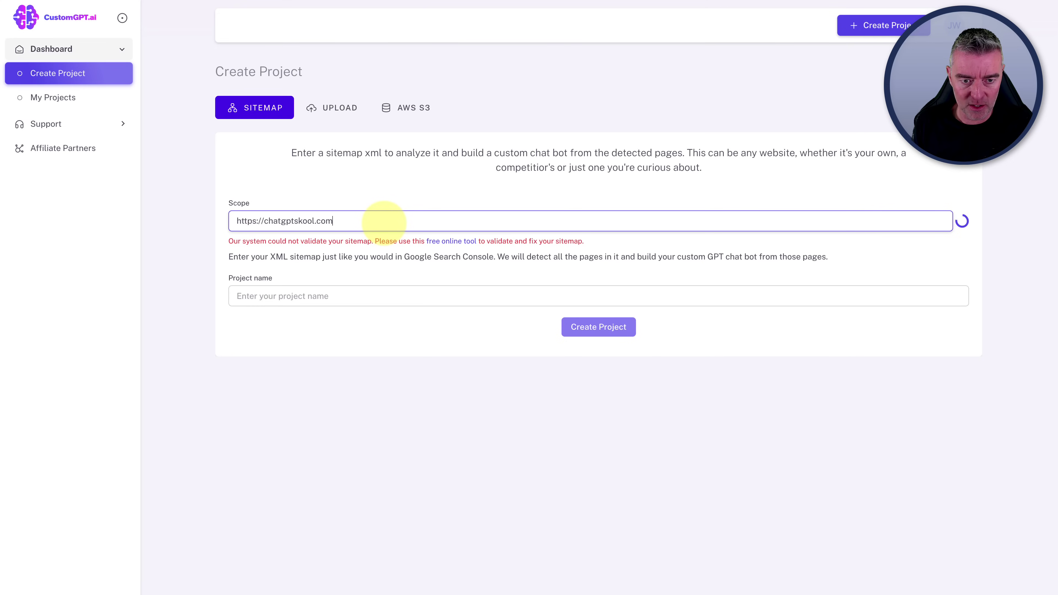
pyautogui.write('/sit')
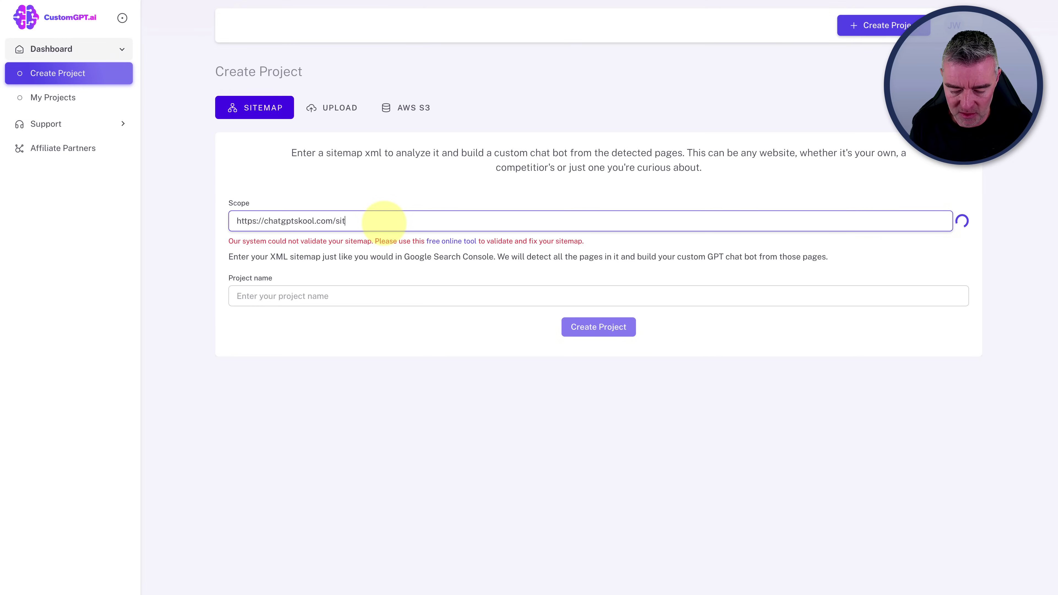
pyautogui.write('emap.xml')
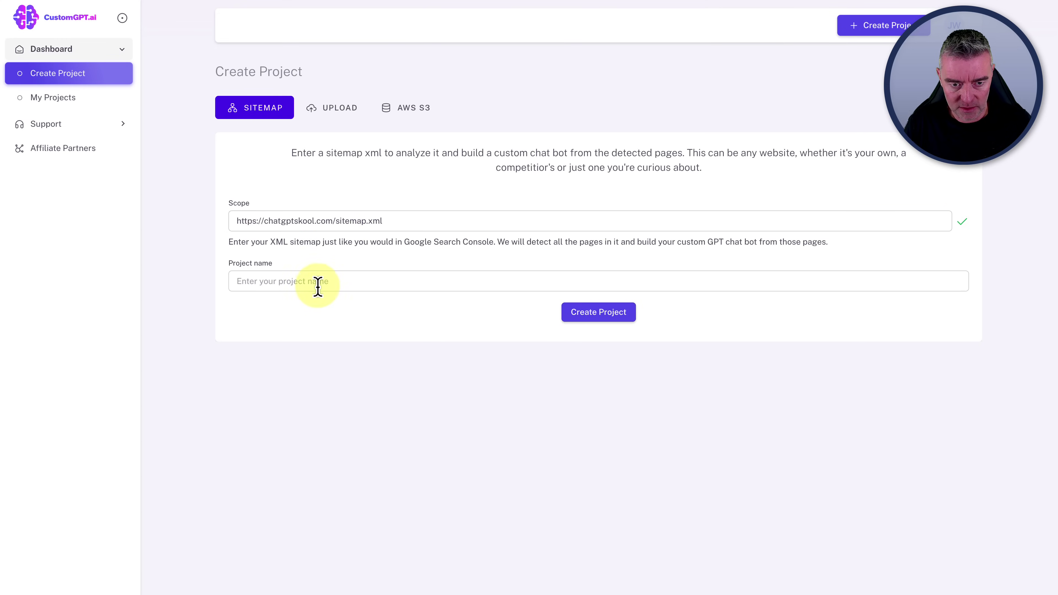
pyautogui.click(316, 284)
pyautogui.write('ChatGPT Skool')
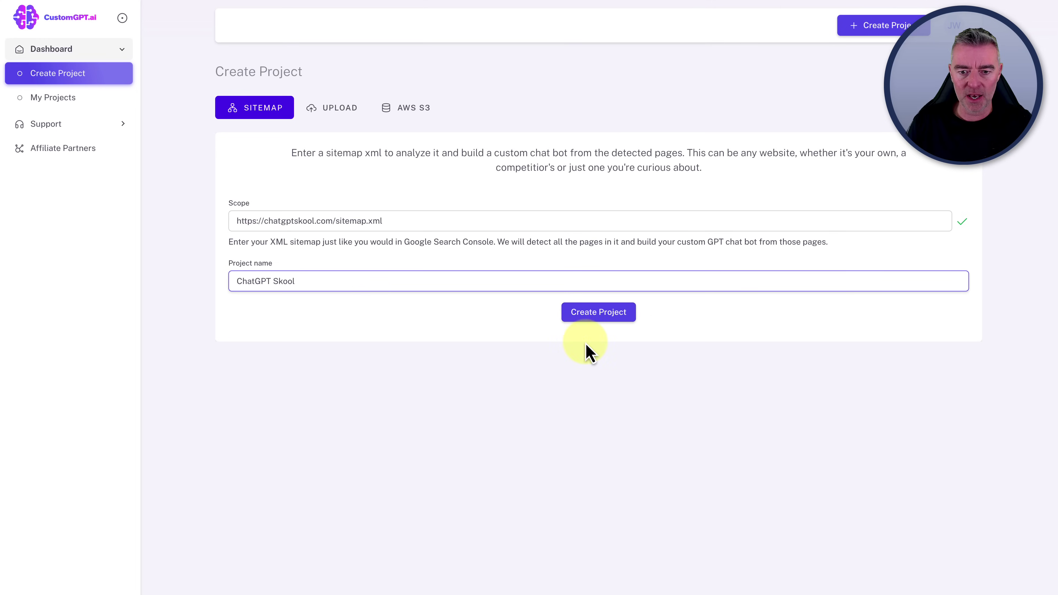
pyautogui.click(615, 317)
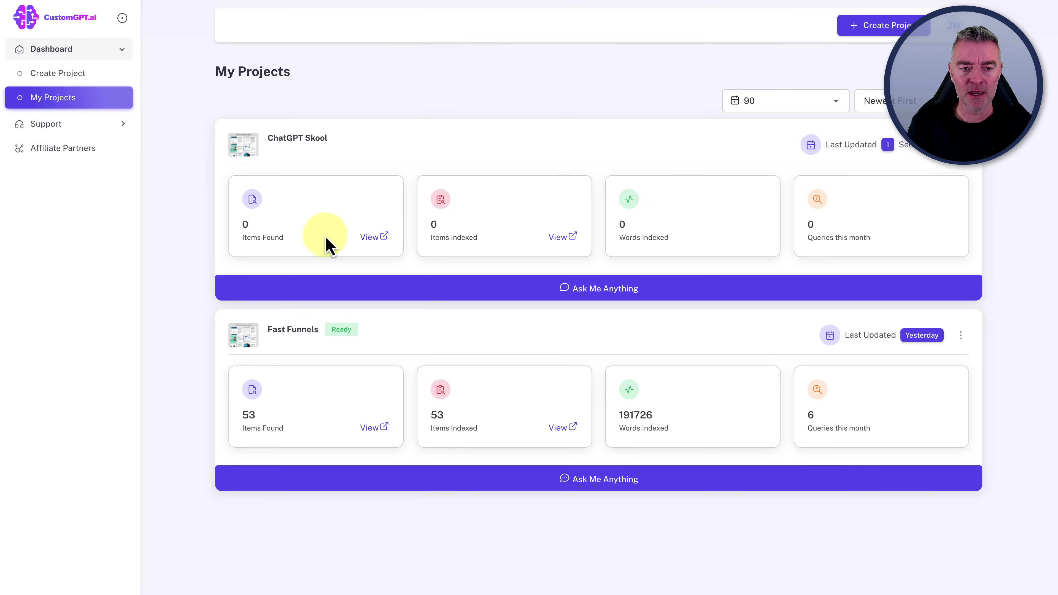
# - Check ChatGPT Skool's found items and chat, ending on its four queued chatgptskool.com pages
pyautogui.click(372, 238)
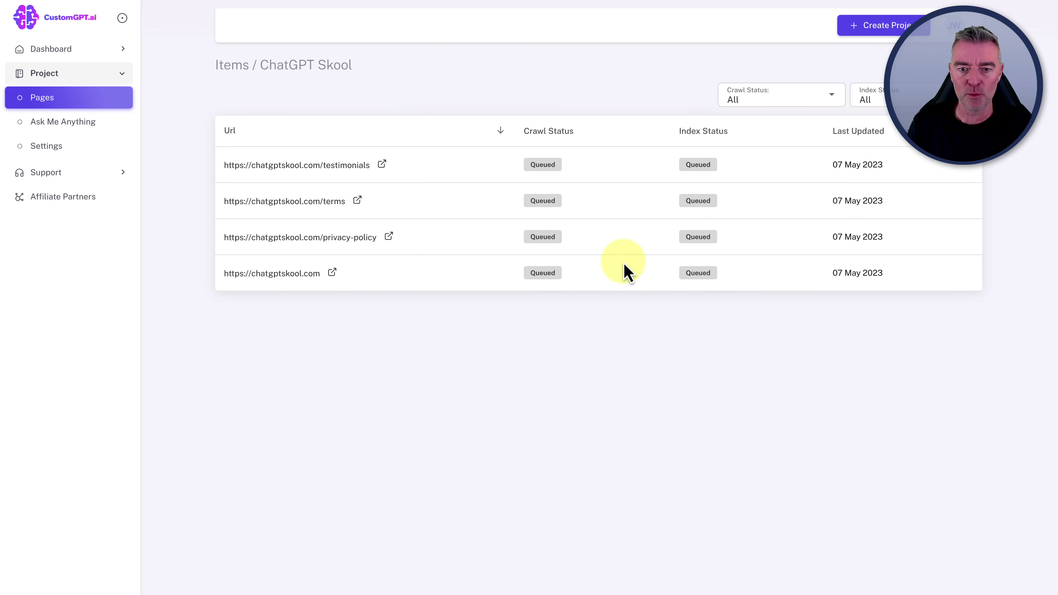
pyautogui.click(53, 132)
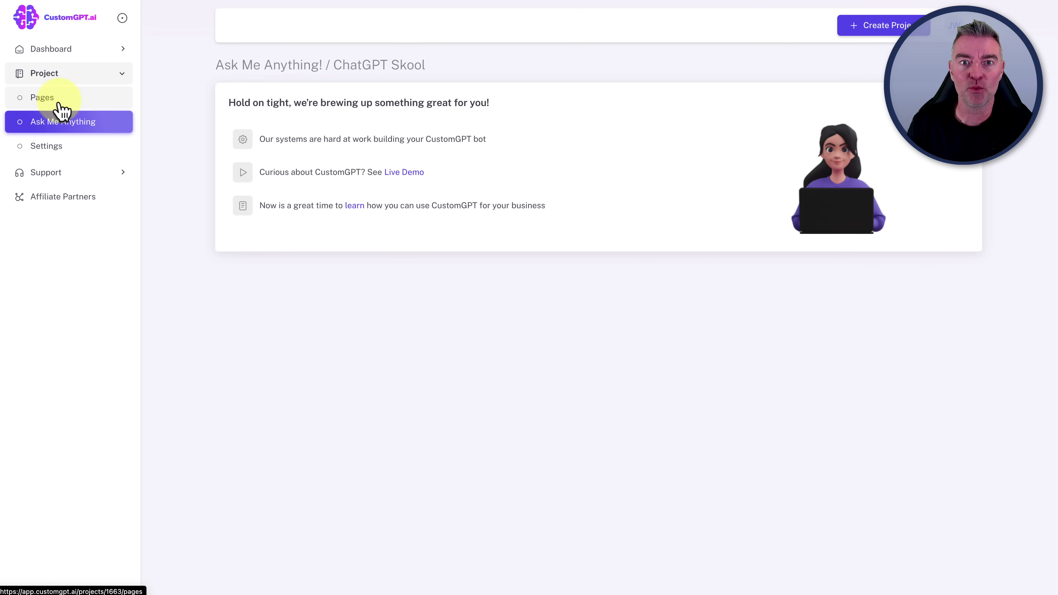
pyautogui.click(62, 111)
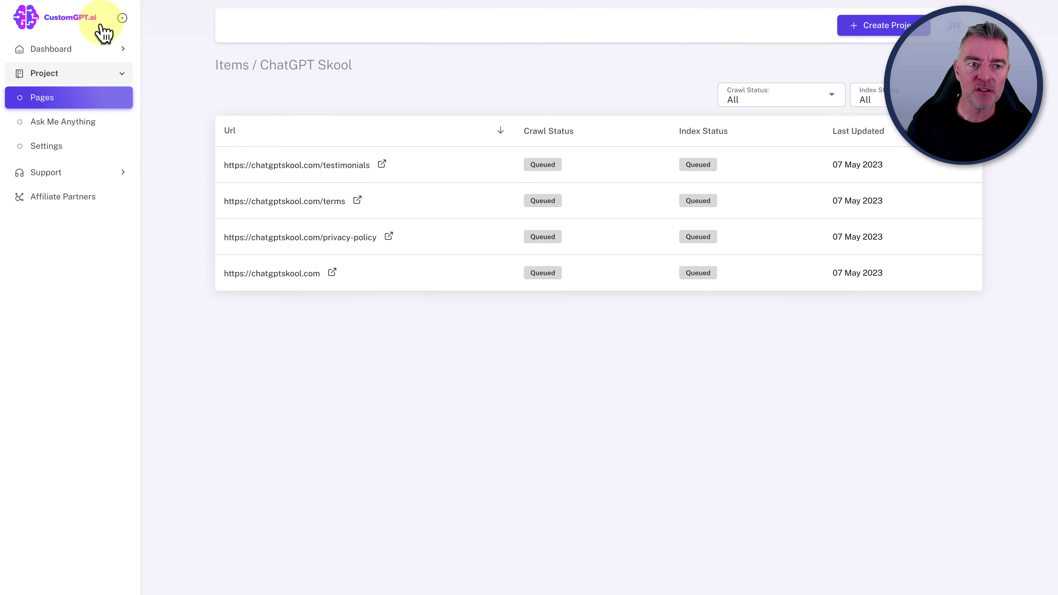
pyautogui.click(58, 50)
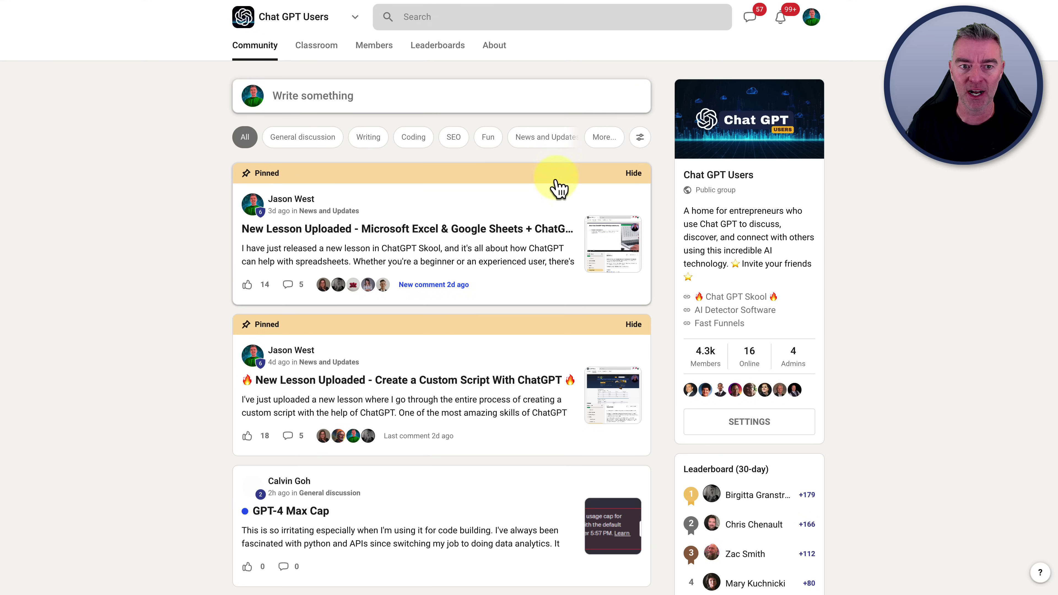
pyautogui.scroll(-3, 541, 204)
pyautogui.scroll(-1, 886, 288)
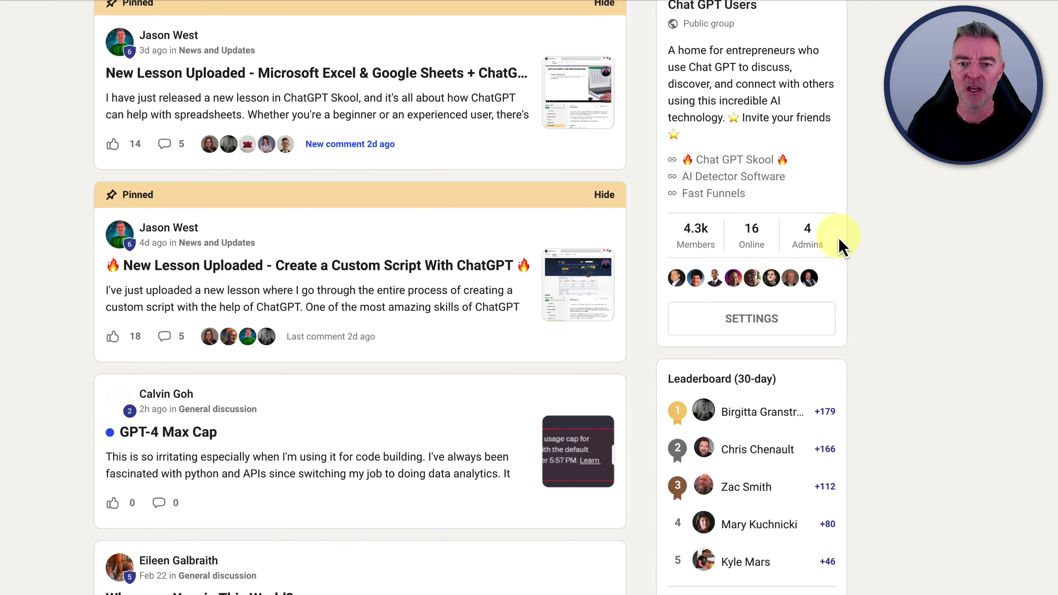
pyautogui.scroll(-5, 410, 507)
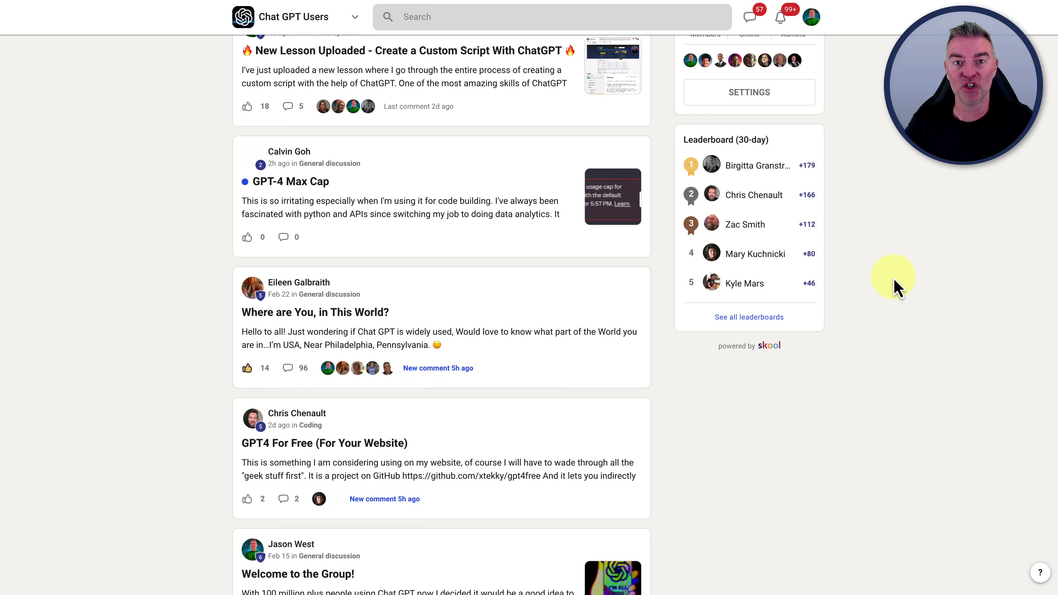
pyautogui.scroll(7, 898, 288)
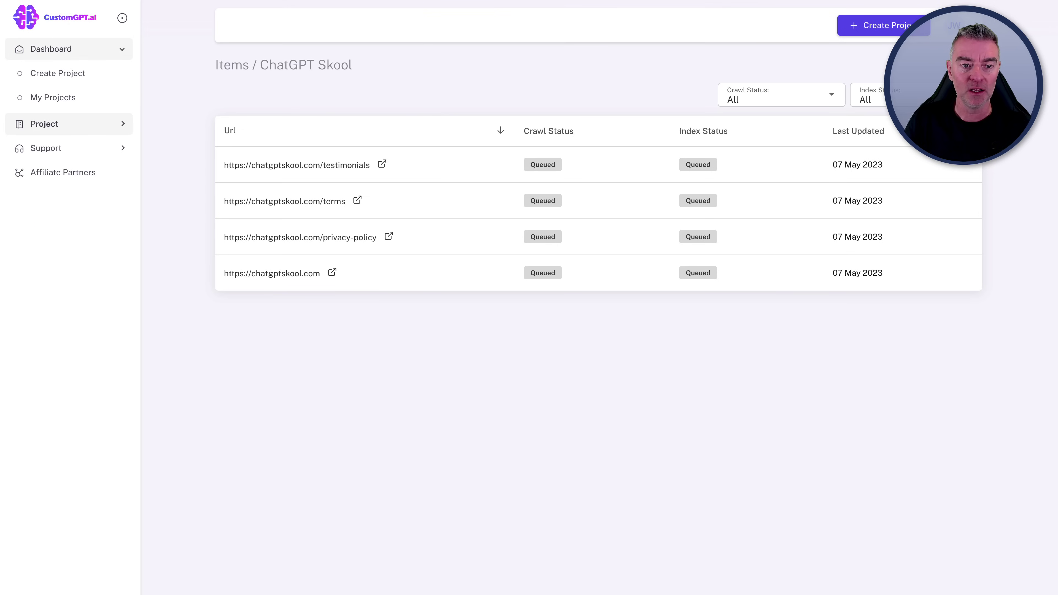
pyautogui.click(51, 49)
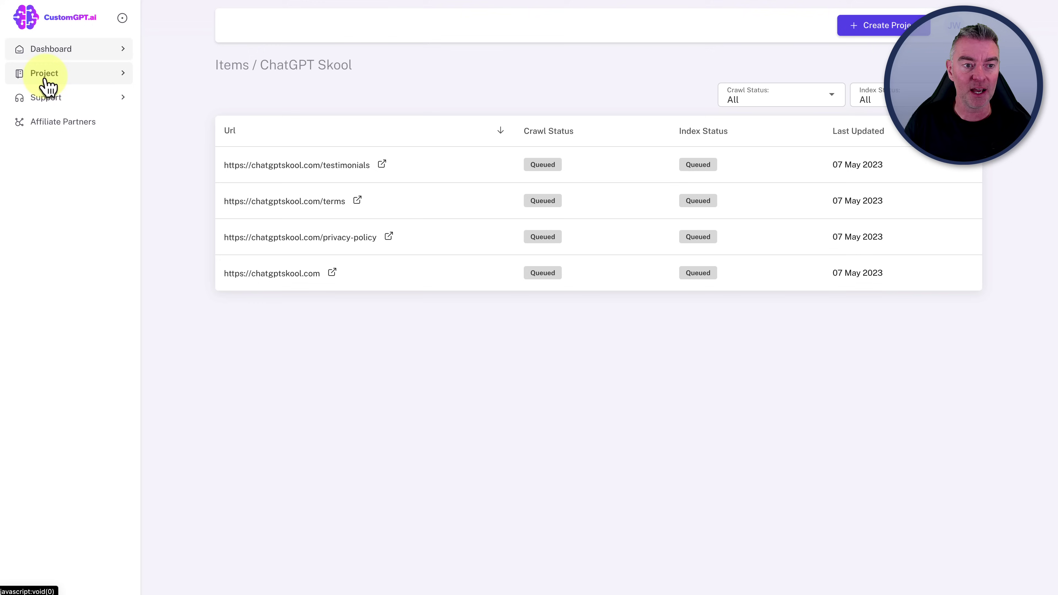